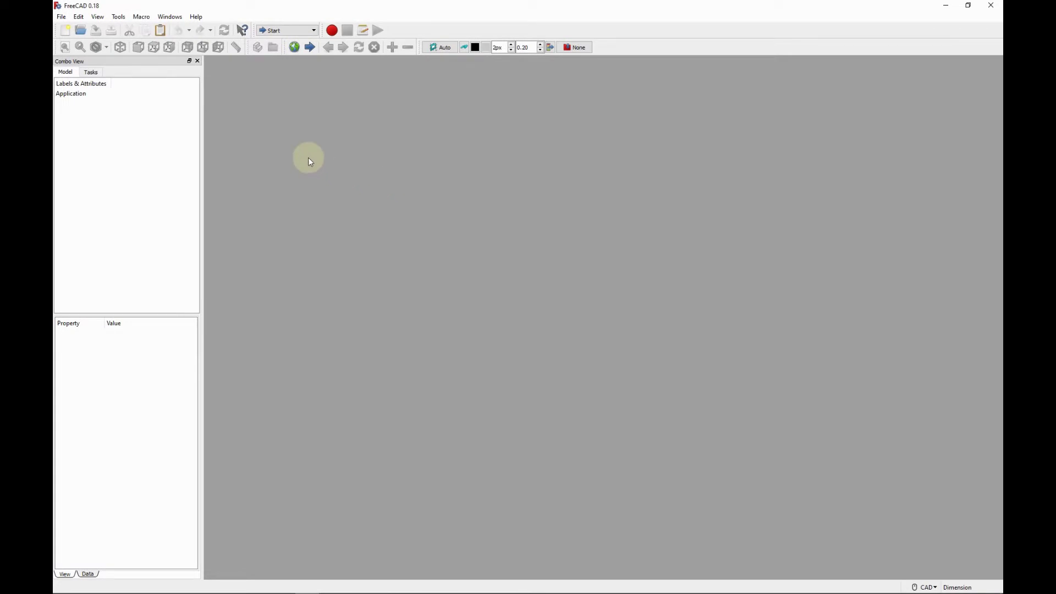
Step: Create a new empty Unnamed document
click(64, 28)
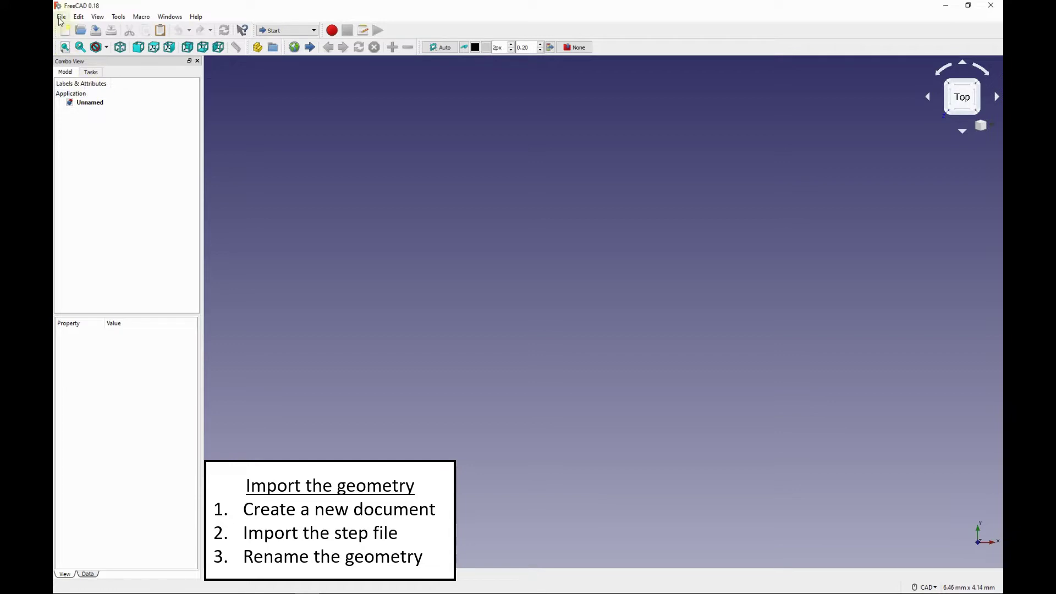
Step: Import Car rim.STEP into the document and orbit to an oblique view of the rim
click(60, 17)
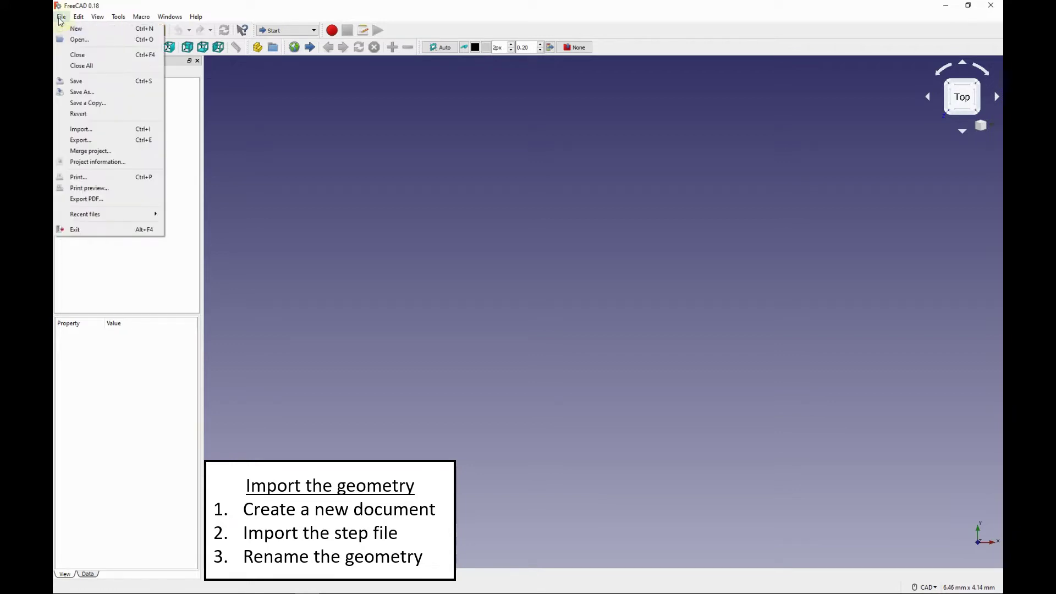
click(96, 134)
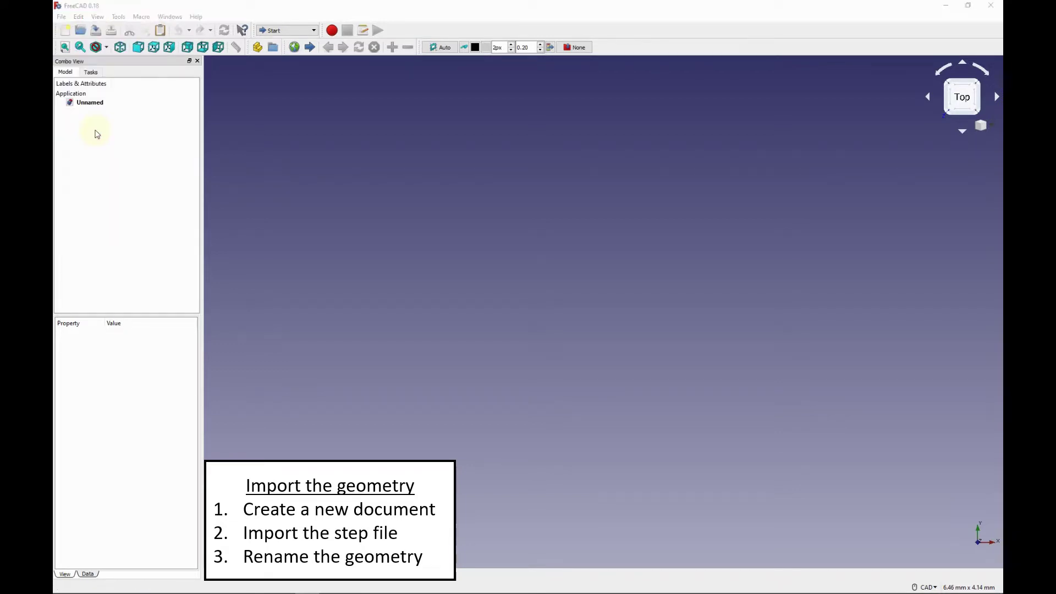
click(355, 123)
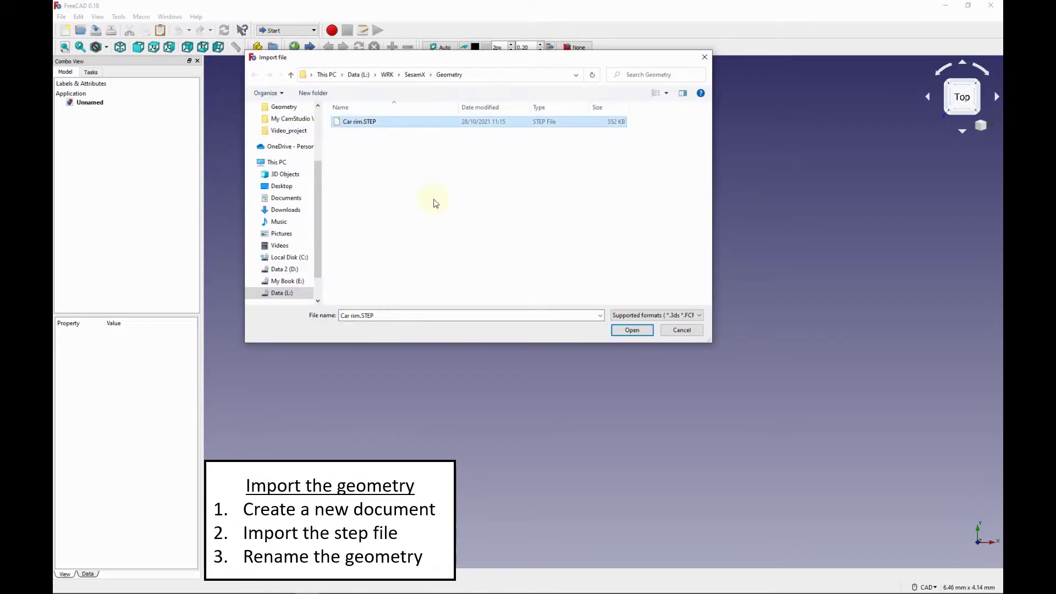
click(628, 336)
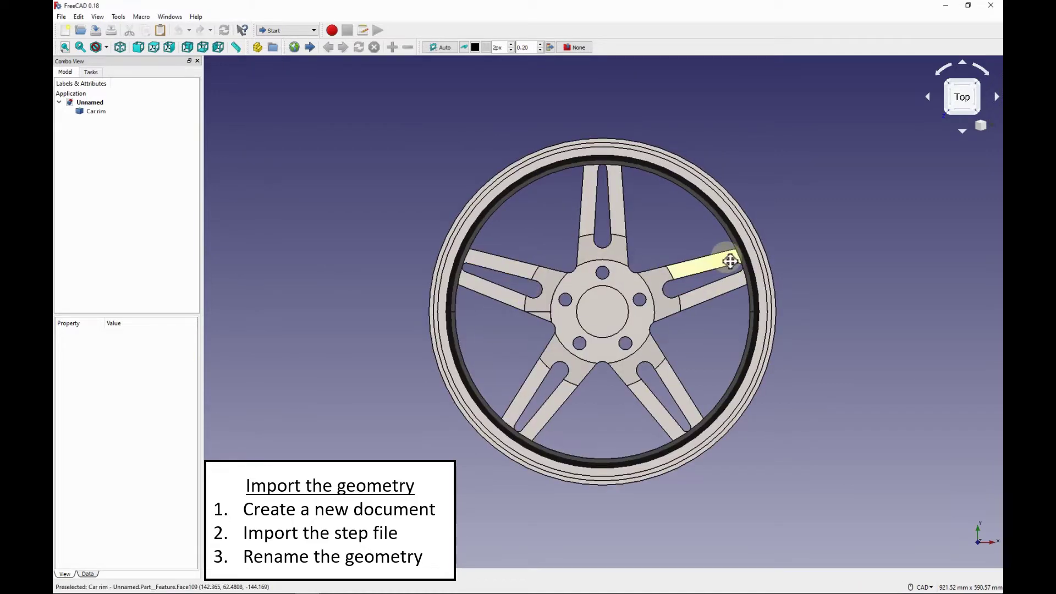
mouse_move(730, 269)
middle_down()
mouse_move(696, 336)
mouse_move(535, 298)
mouse_move(615, 284)
mouse_move(502, 254)
middle_up()
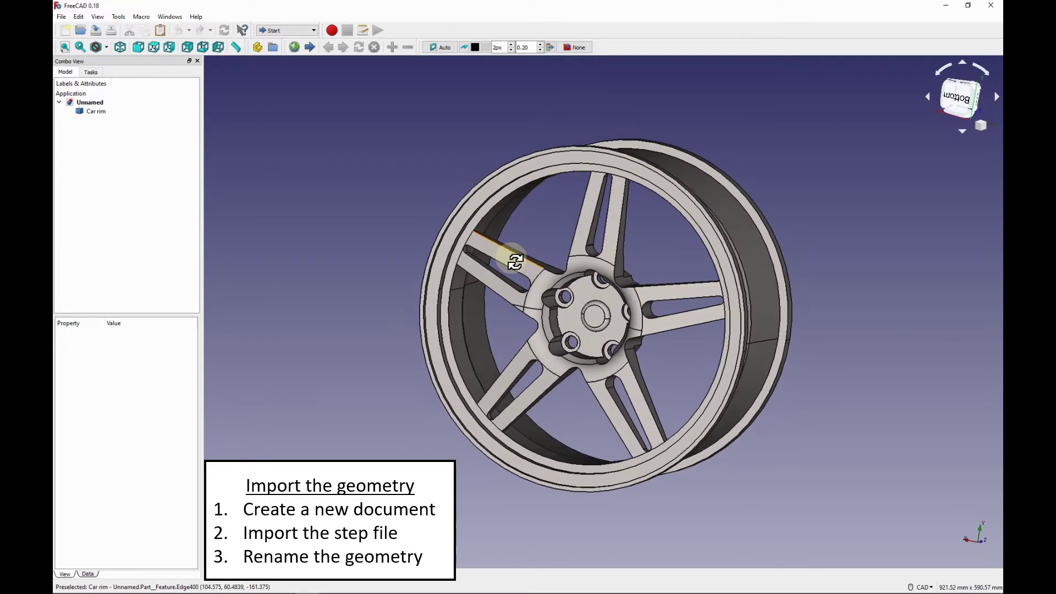
Step: Rename the imported Car rim object in the tree to Wheel_rim
click(99, 114)
right_click(99, 115)
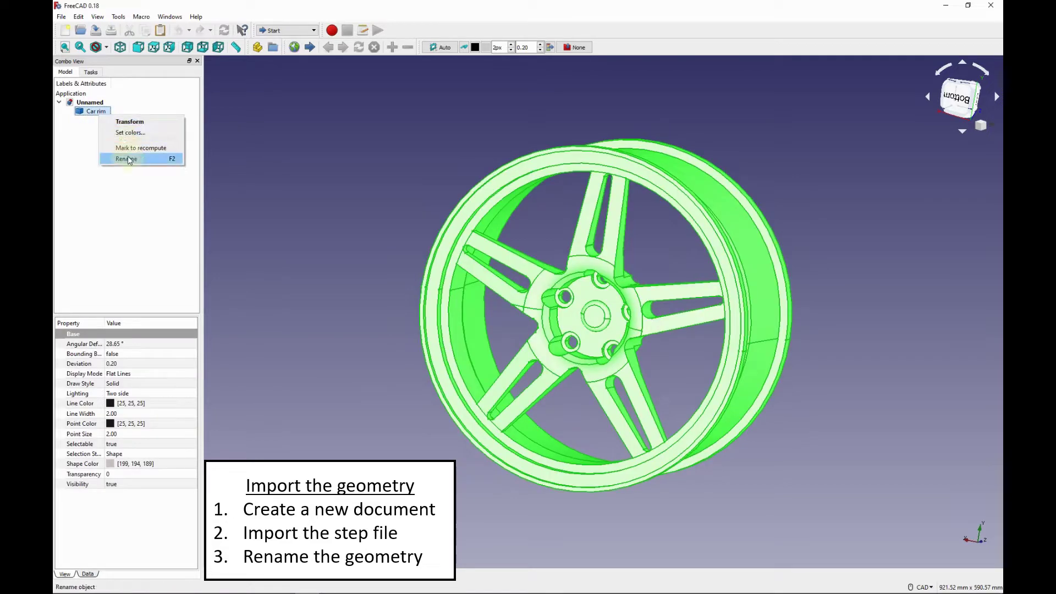
click(127, 156)
text(Wheel)
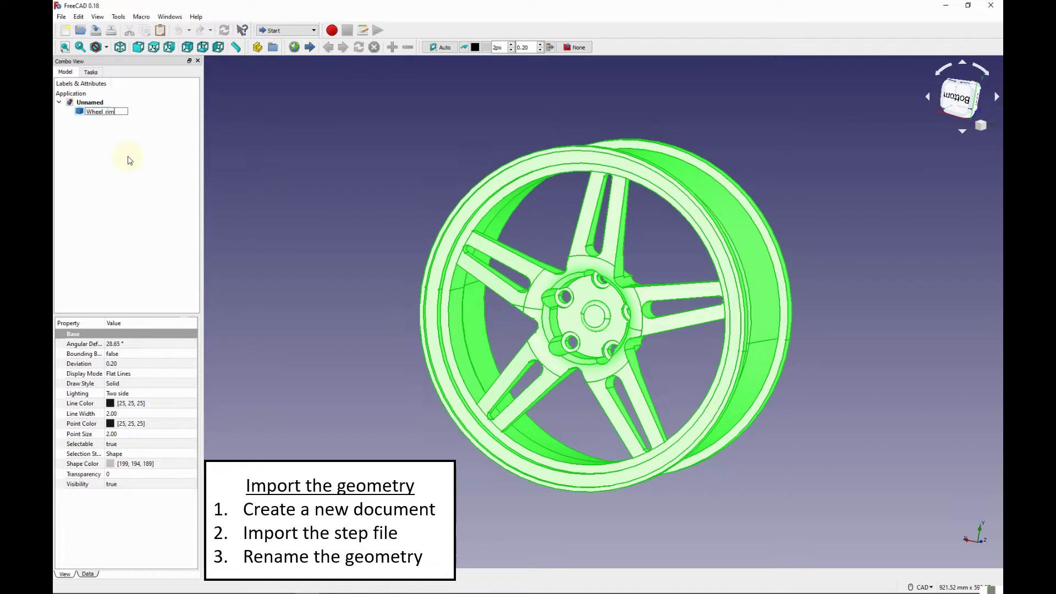
key(Return)
click(130, 160)
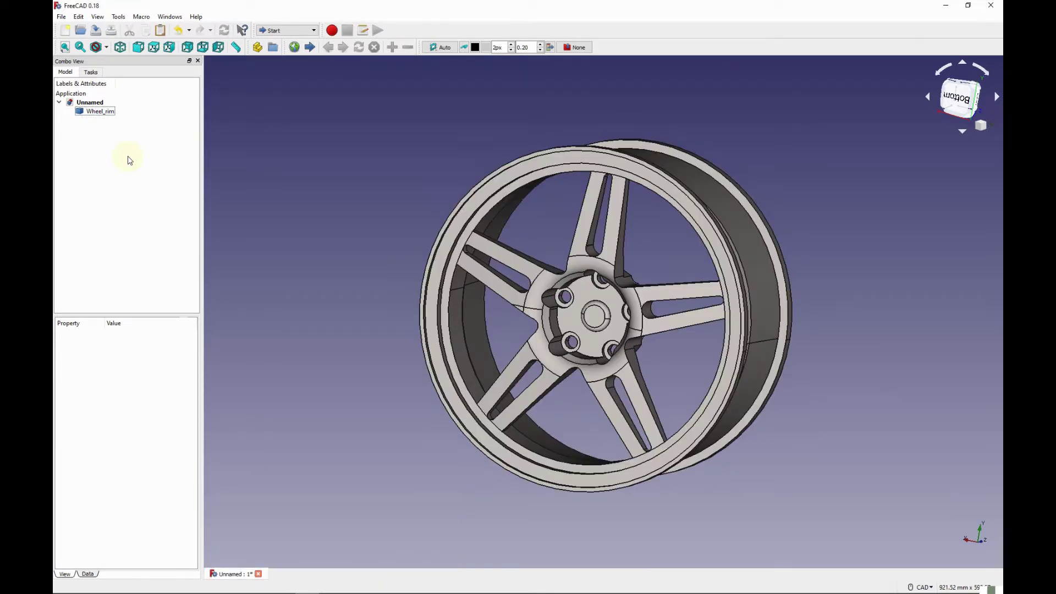
Step: Make a refined copy of Wheel_rim with Refine shape in the Part workbench
click(97, 113)
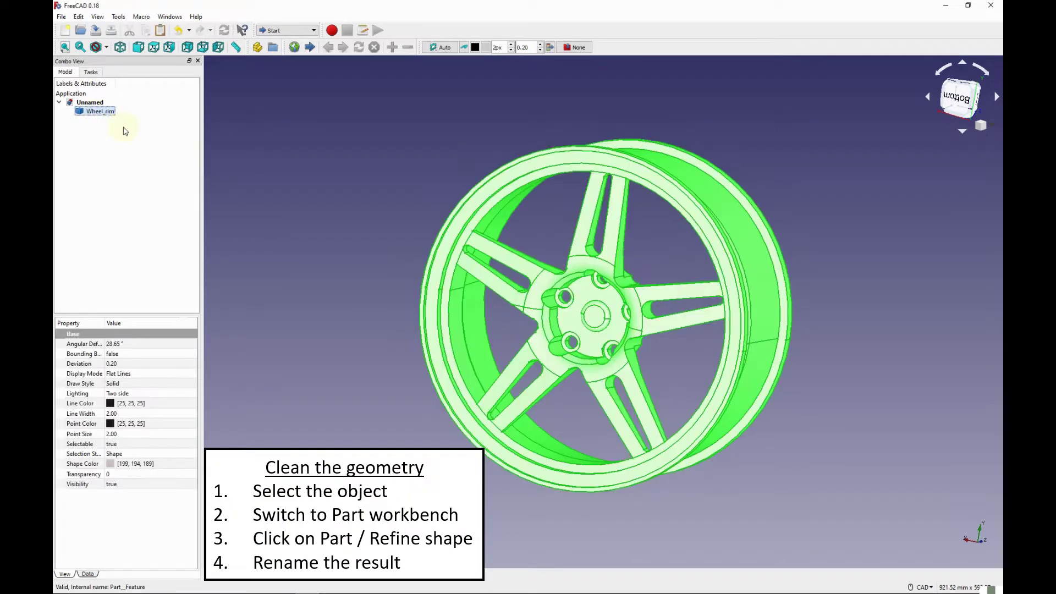
click(286, 30)
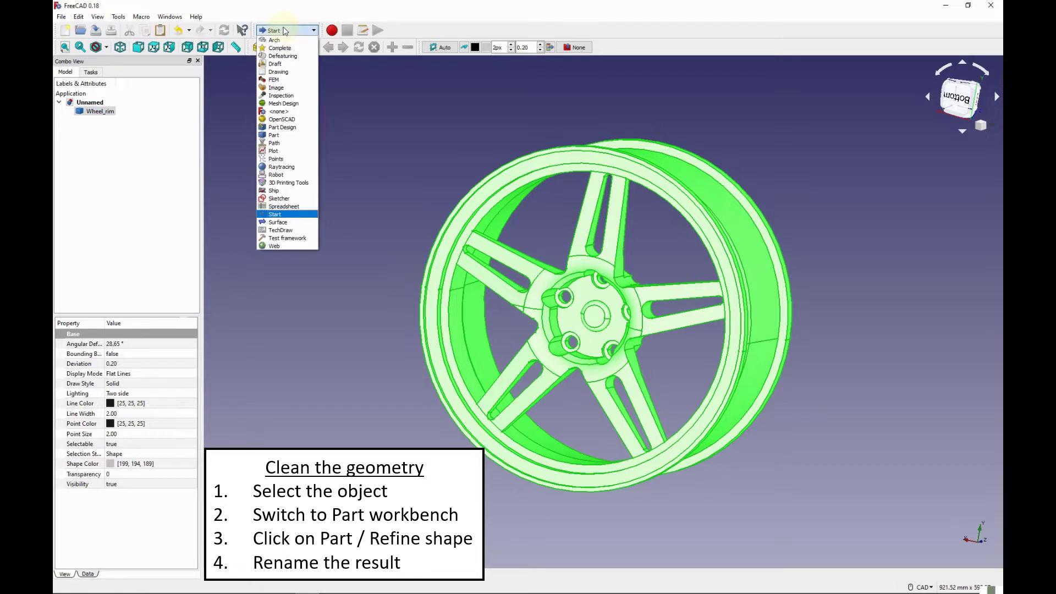
click(277, 137)
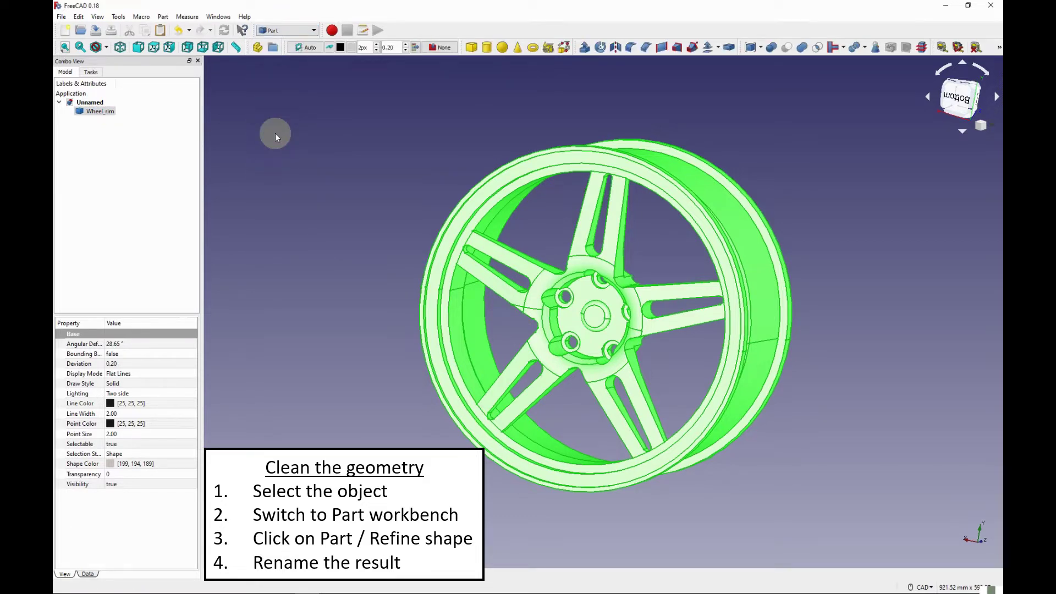
click(163, 17)
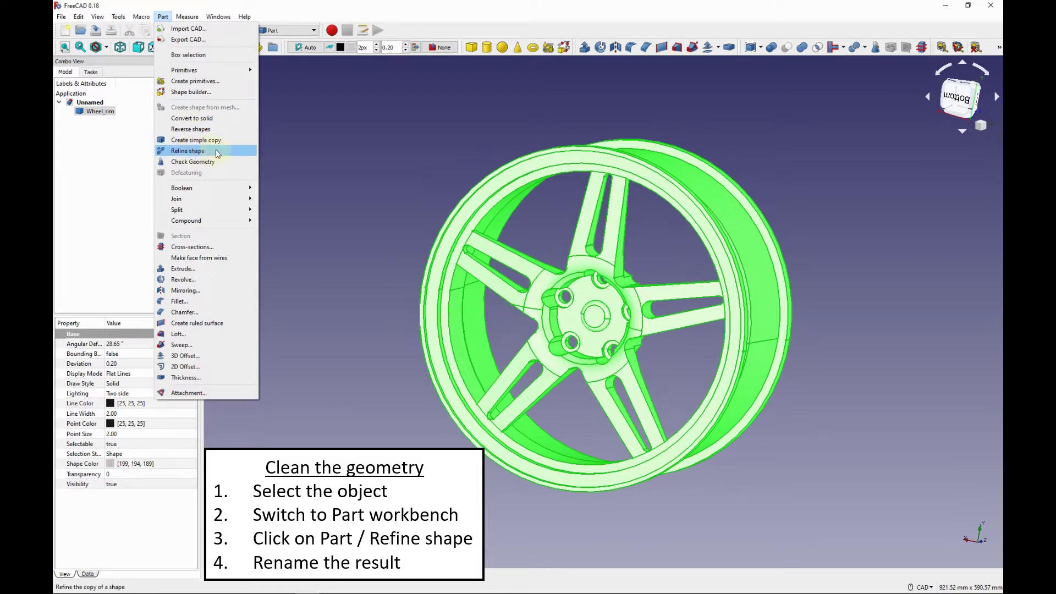
click(216, 150)
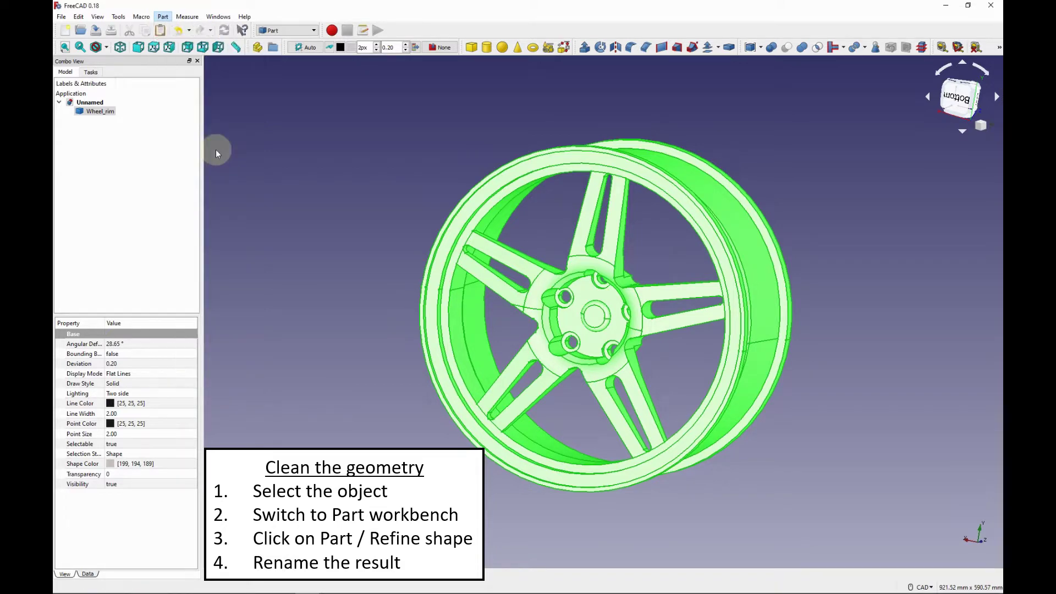
Step: Rename the refined copy Wheel_rim001 to Wheel_rim_refined
click(116, 122)
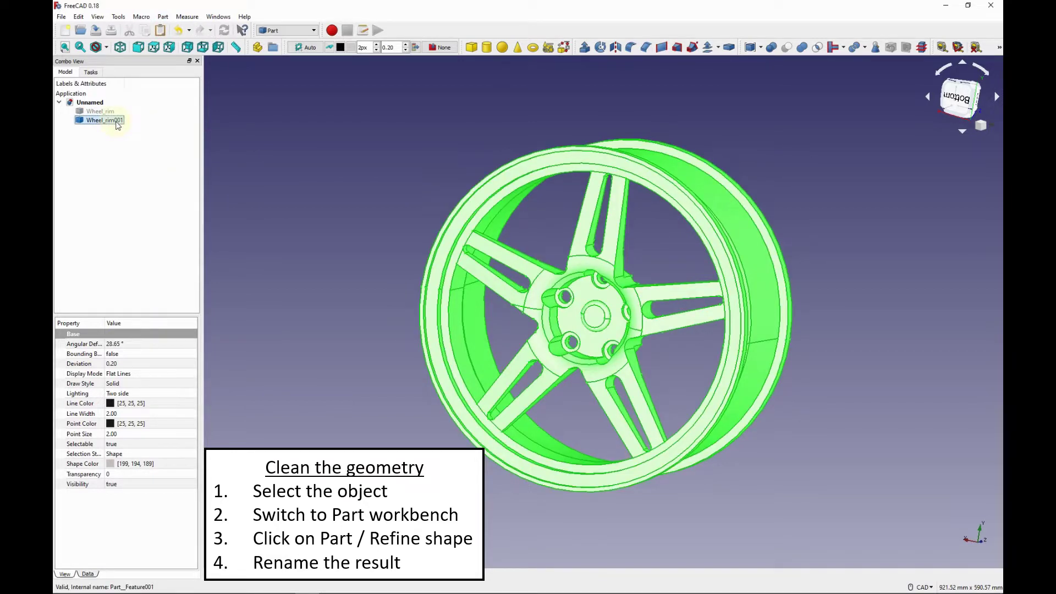
right_click(118, 126)
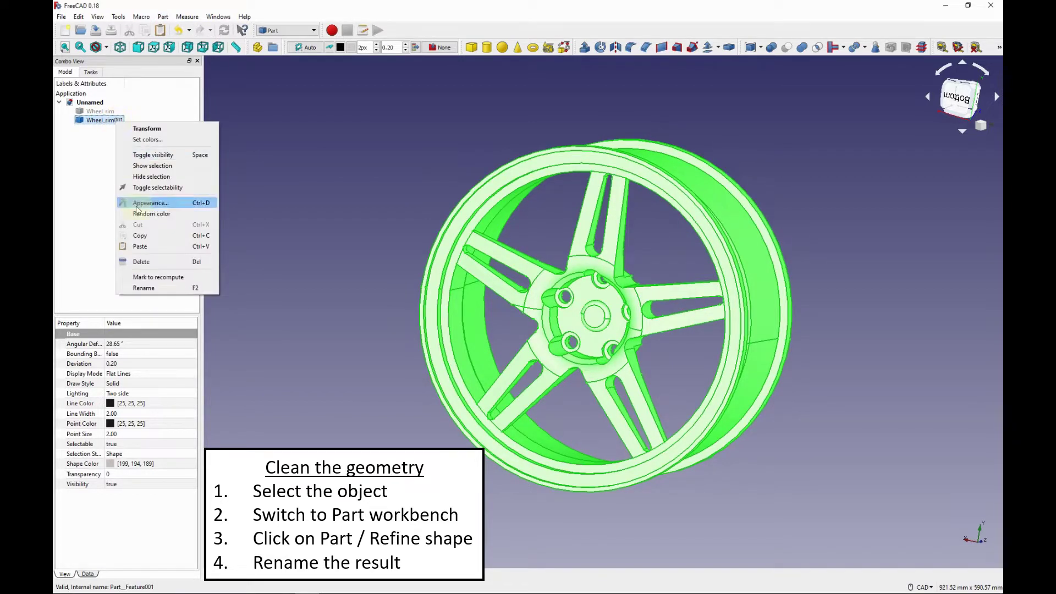
click(147, 286)
click(130, 124)
text(refine)
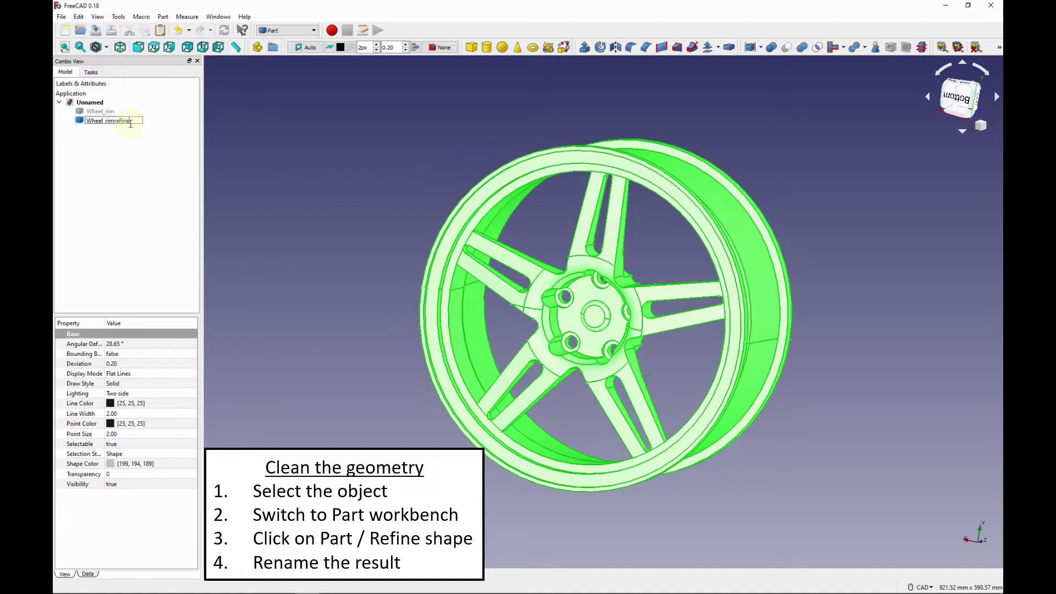
key(BackSpace)
key(BackSpace)
key(BackSpace)
text(ref)
text(ined)
key(Return)
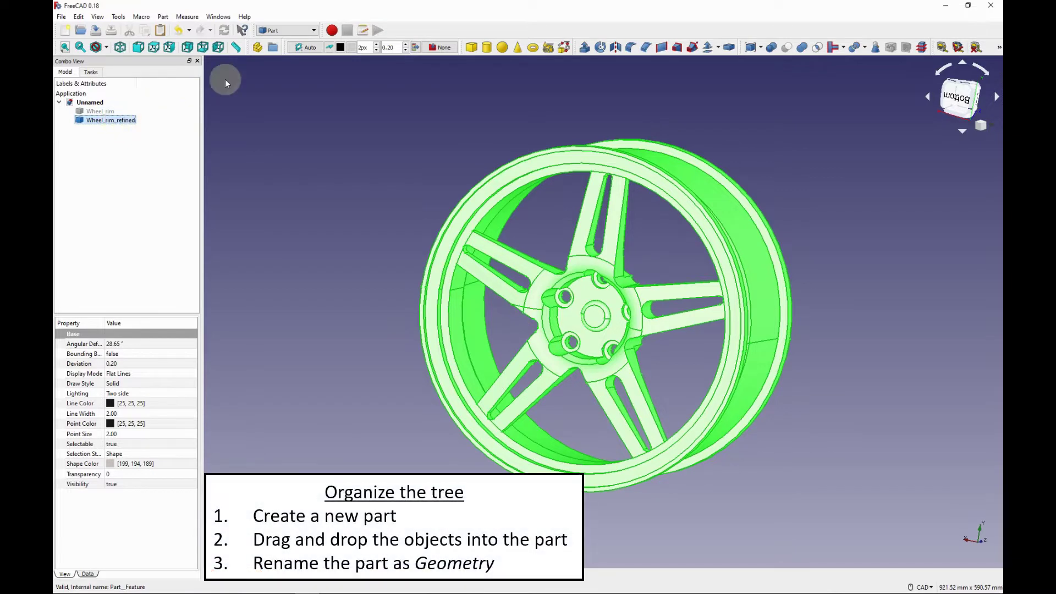
Step: Create a Part container and move Wheel_rim and Wheel_rim_refined into it
click(256, 48)
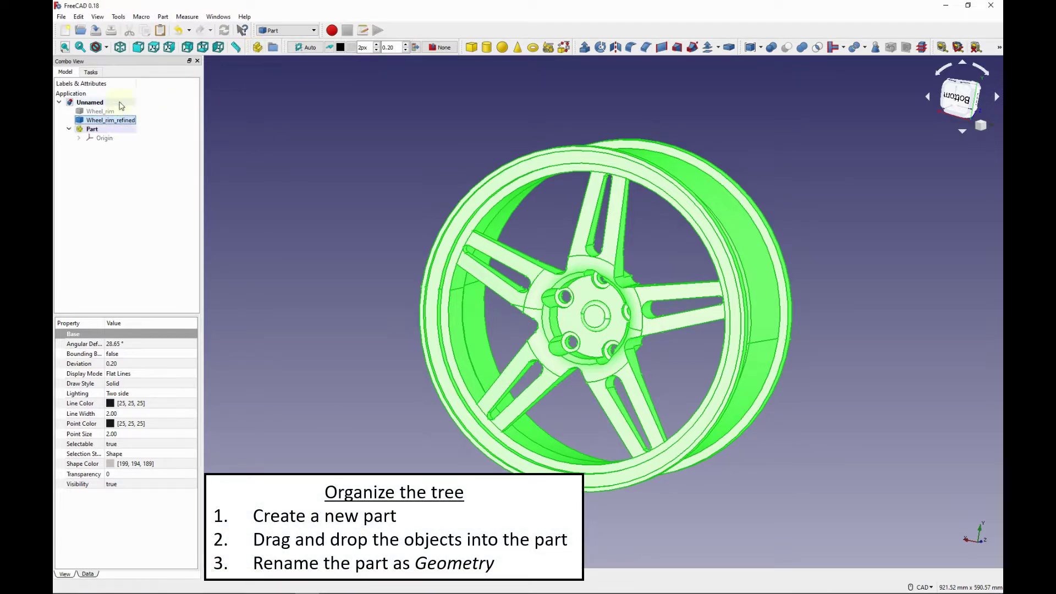
click(100, 111)
ctrl+click(110, 120)
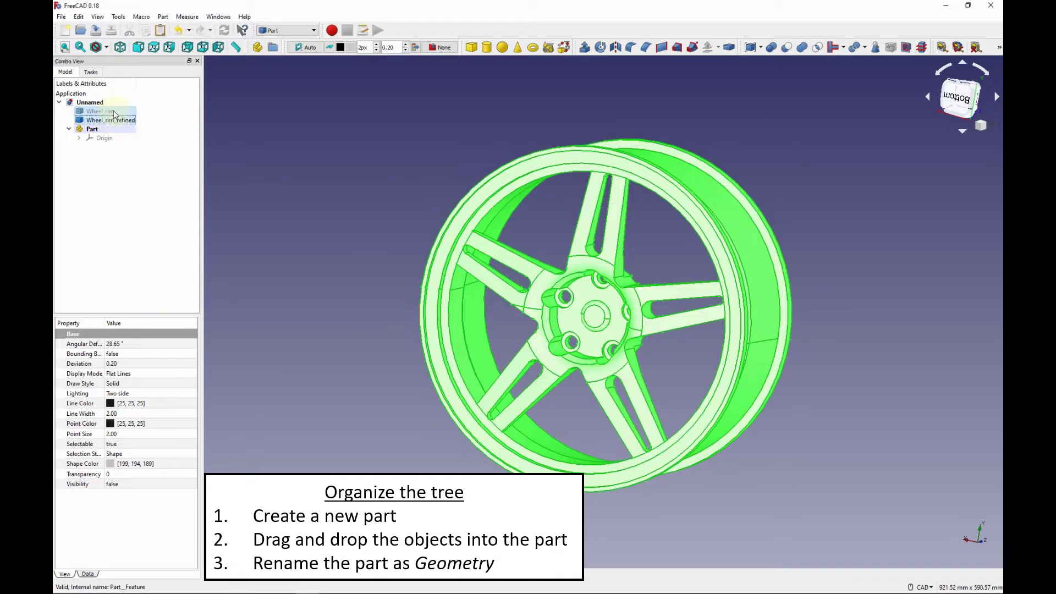
drag(109, 120, 74, 129)
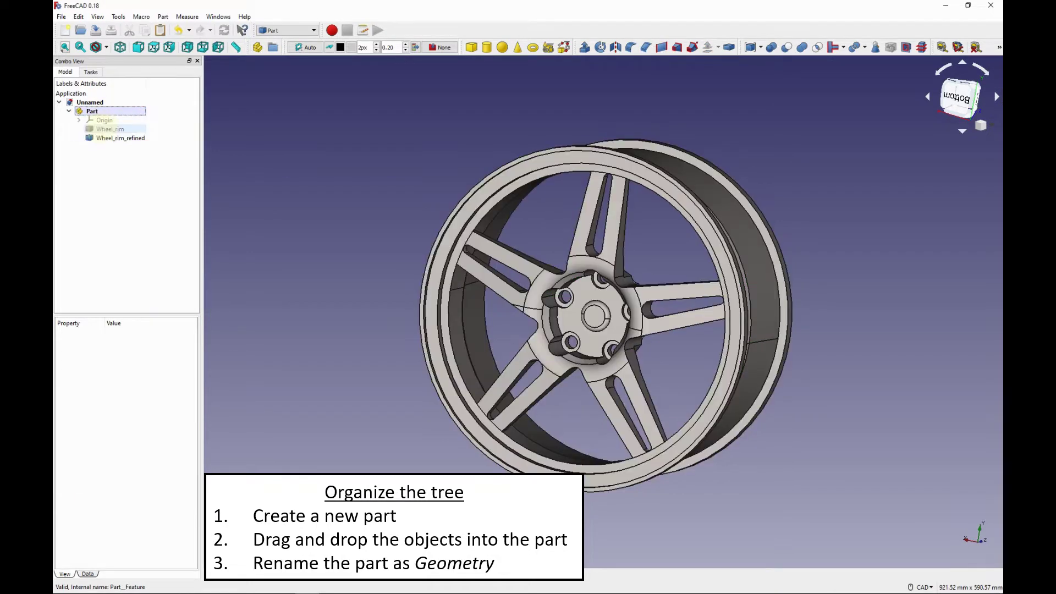
click(100, 112)
Step: Rename the Part container to Geometry
right_click(101, 114)
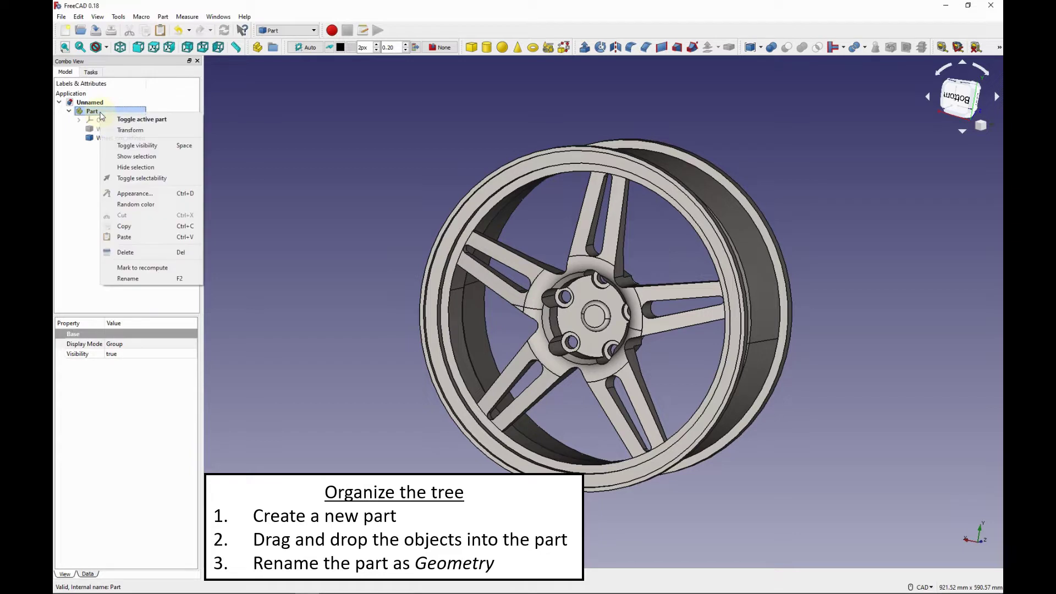
click(132, 282)
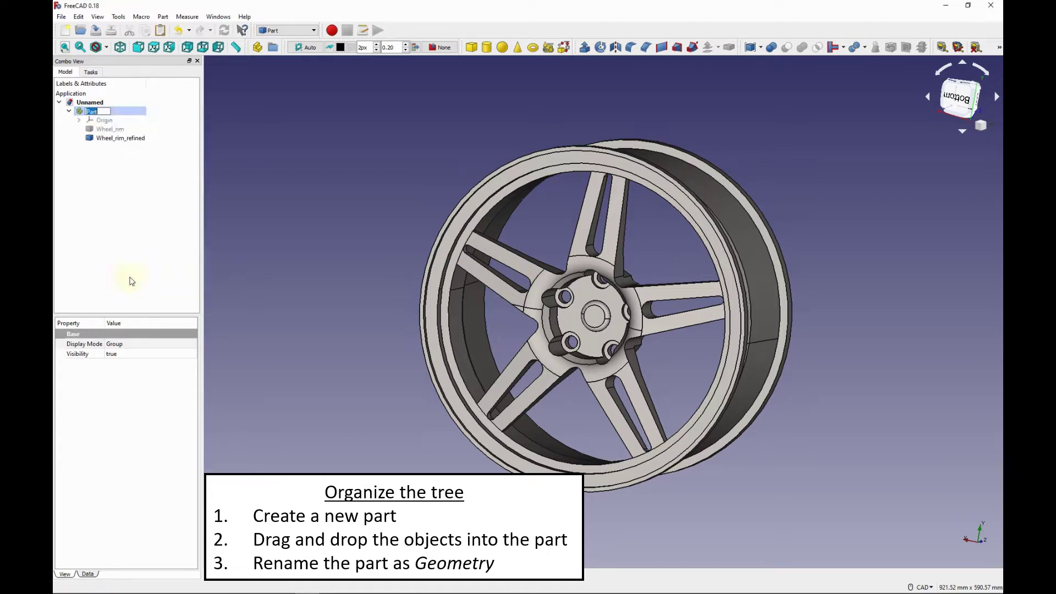
text(Geometry)
key(Return)
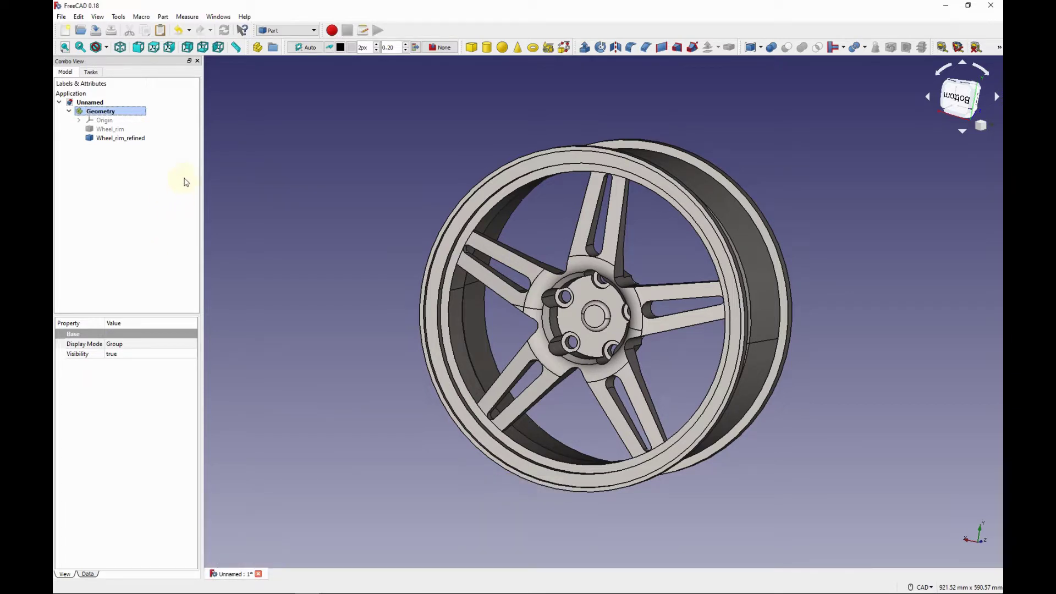
Step: Save the project to a file named Wheel_rim
click(95, 35)
text(Wheel_rim)
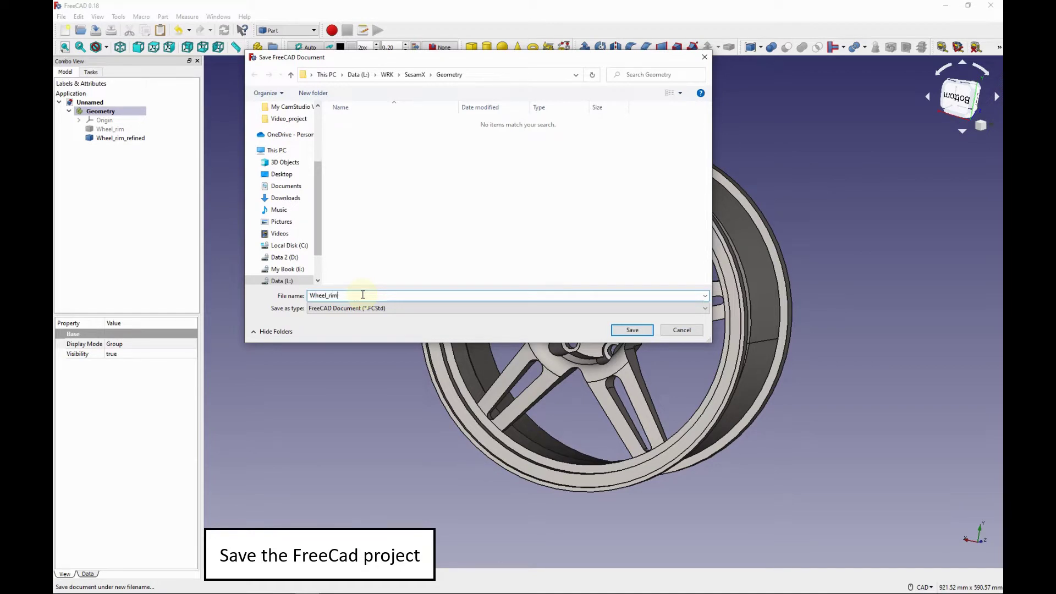
click(631, 332)
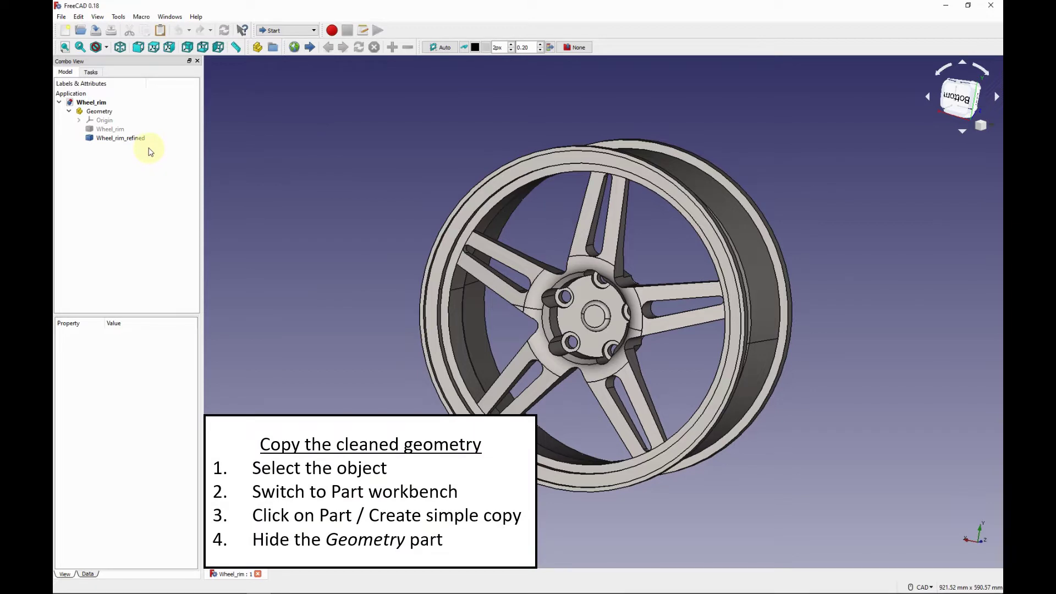
Step: Create a simple copy of Wheel_rim_refined using the Part workbench
click(140, 142)
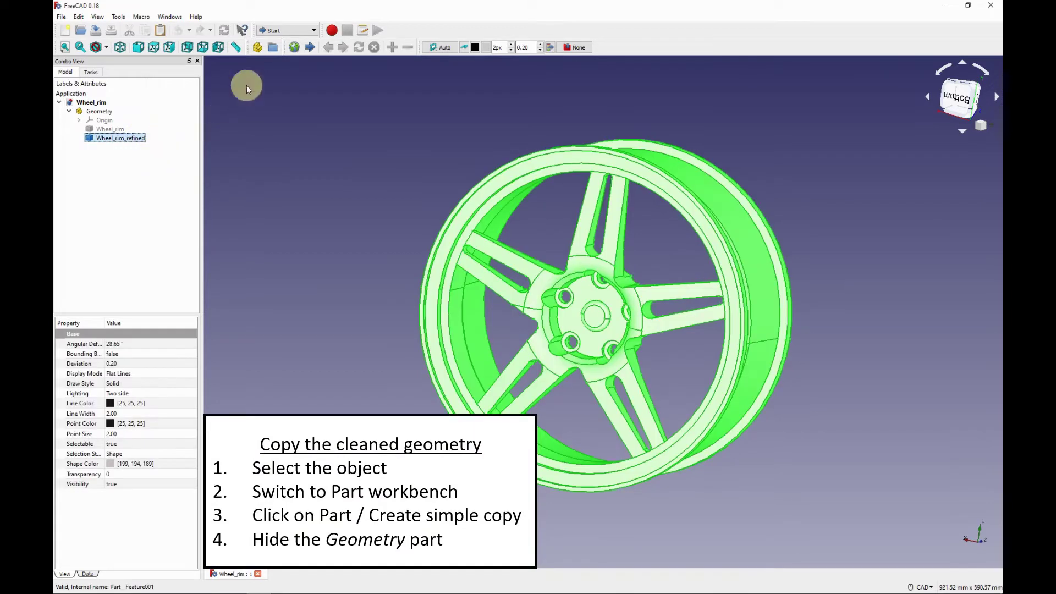
click(307, 31)
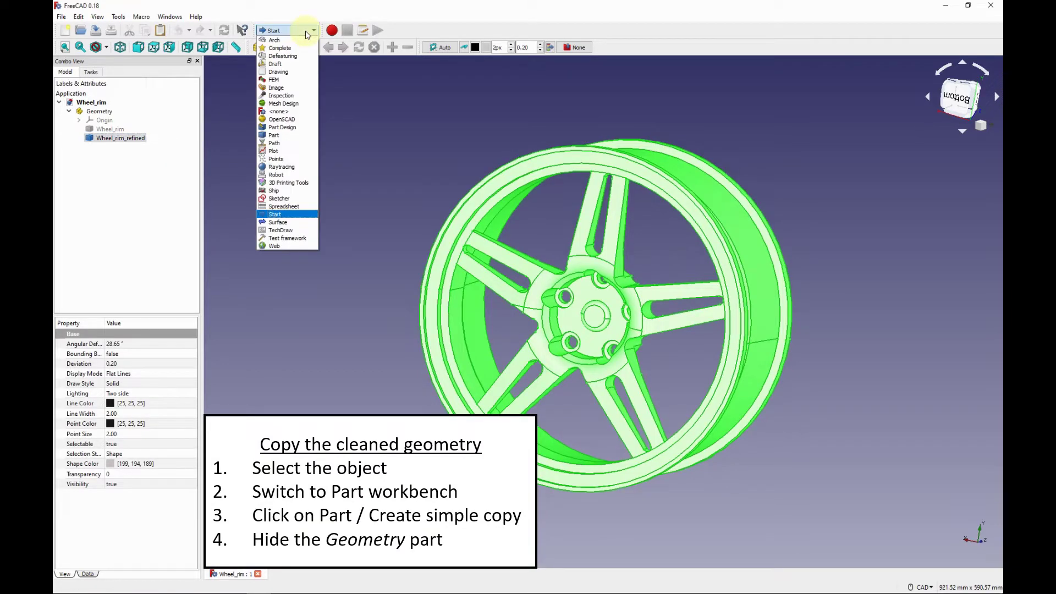
click(281, 136)
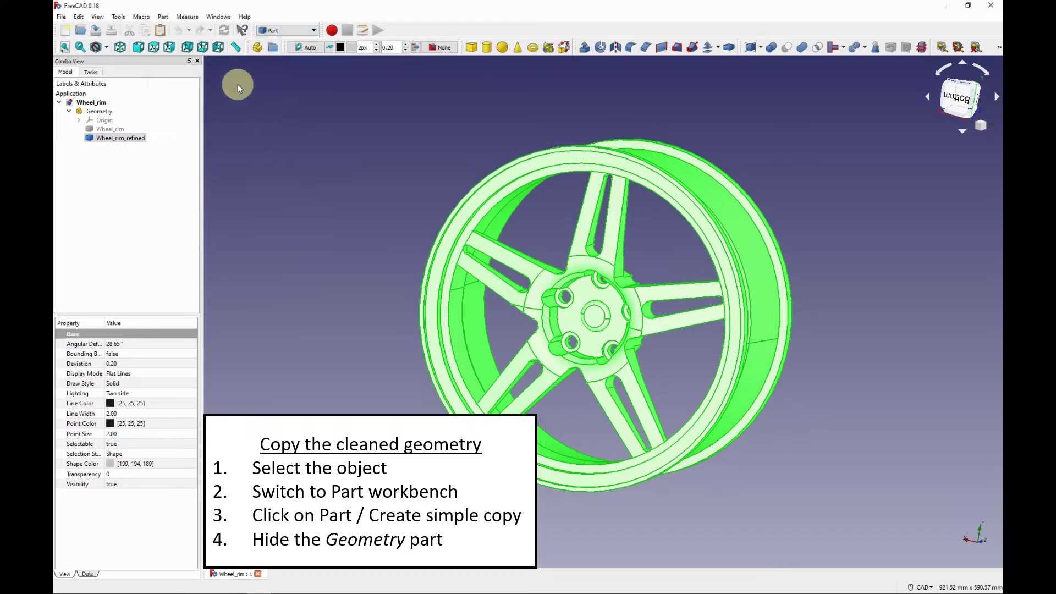
click(163, 17)
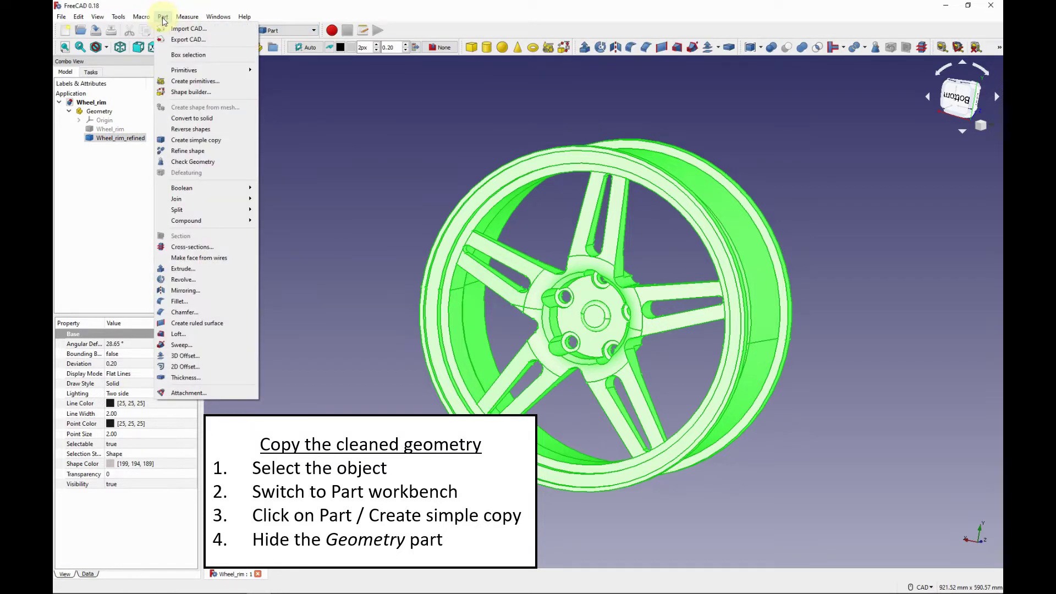
click(244, 146)
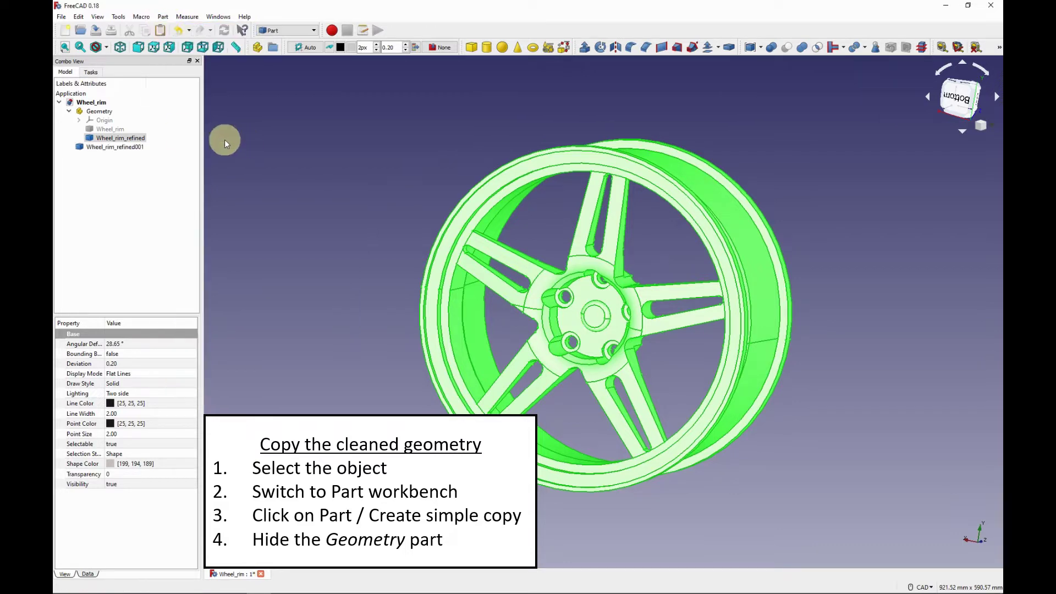
Step: Hide the collapsed Geometry group and select the copy Wheel_rim_refined001
click(118, 148)
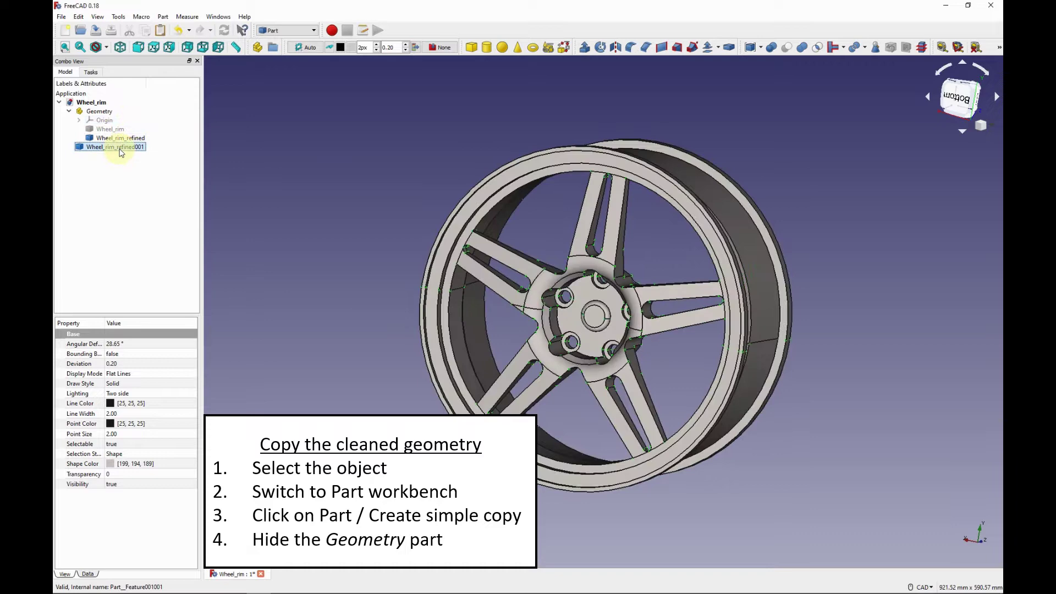
click(69, 111)
click(103, 112)
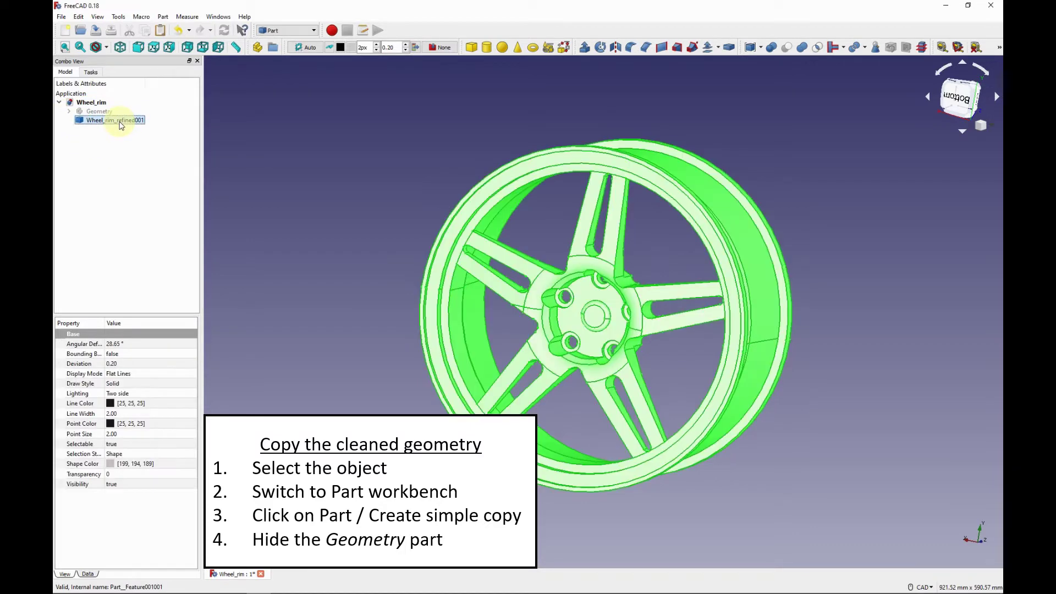
click(120, 123)
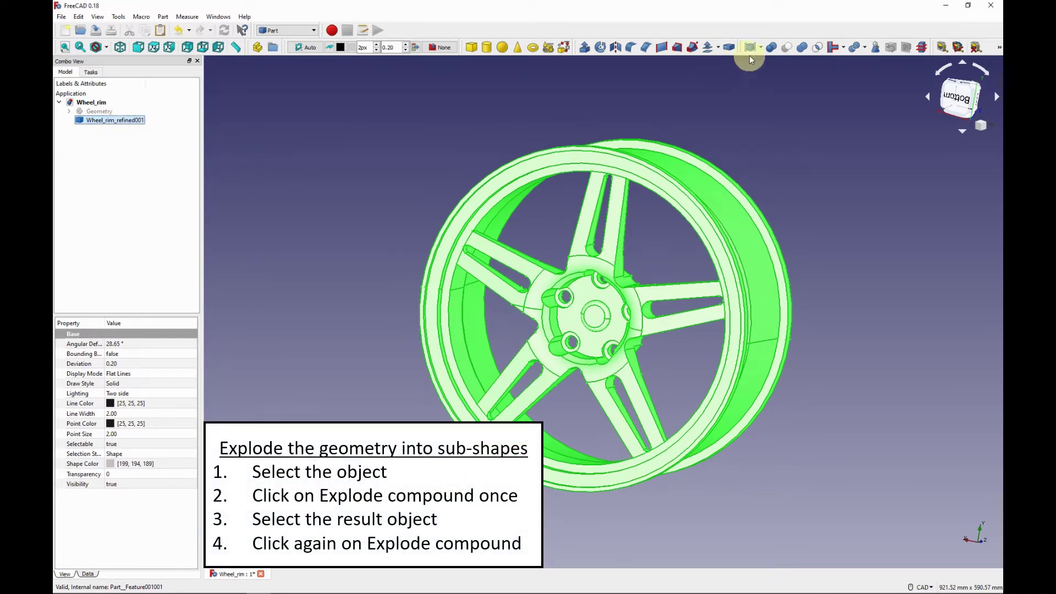
Step: Explode Wheel_rim_refined001, then explode its result Wheel_rim_refined001.0 into sub-shapes
click(762, 48)
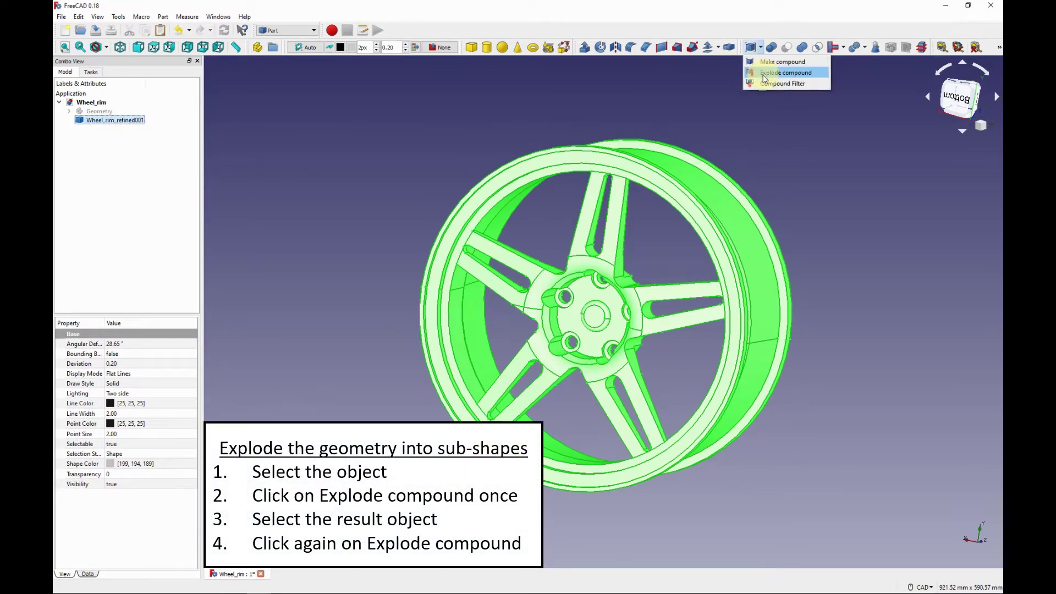
click(765, 73)
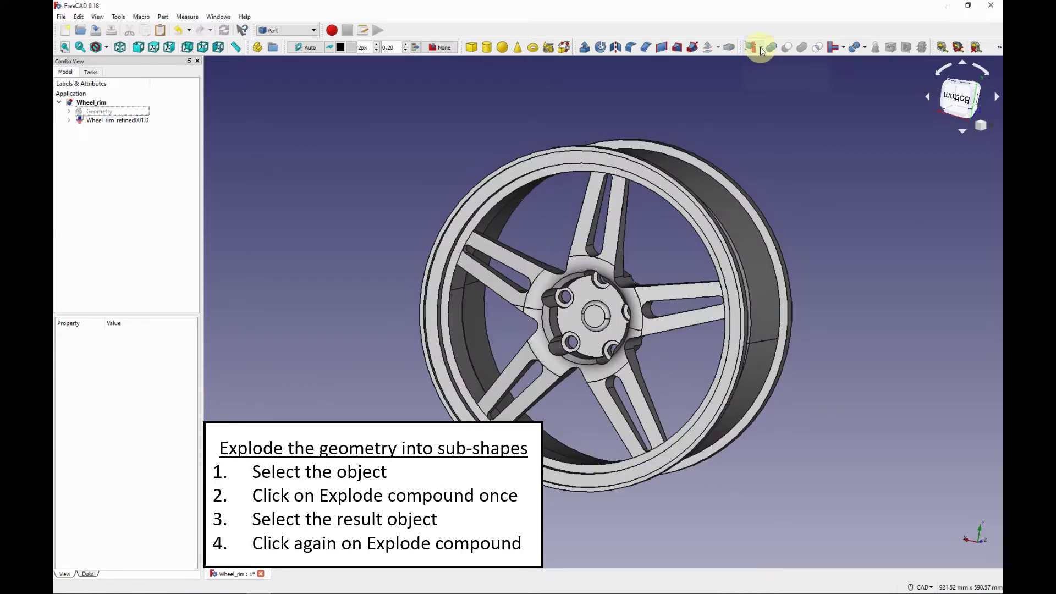
click(760, 49)
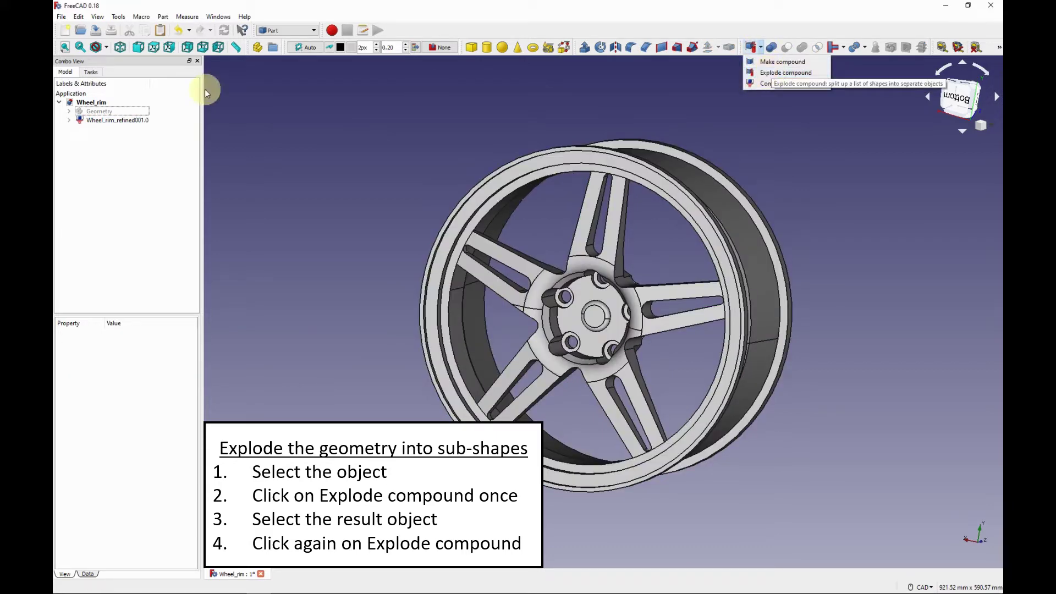
click(142, 120)
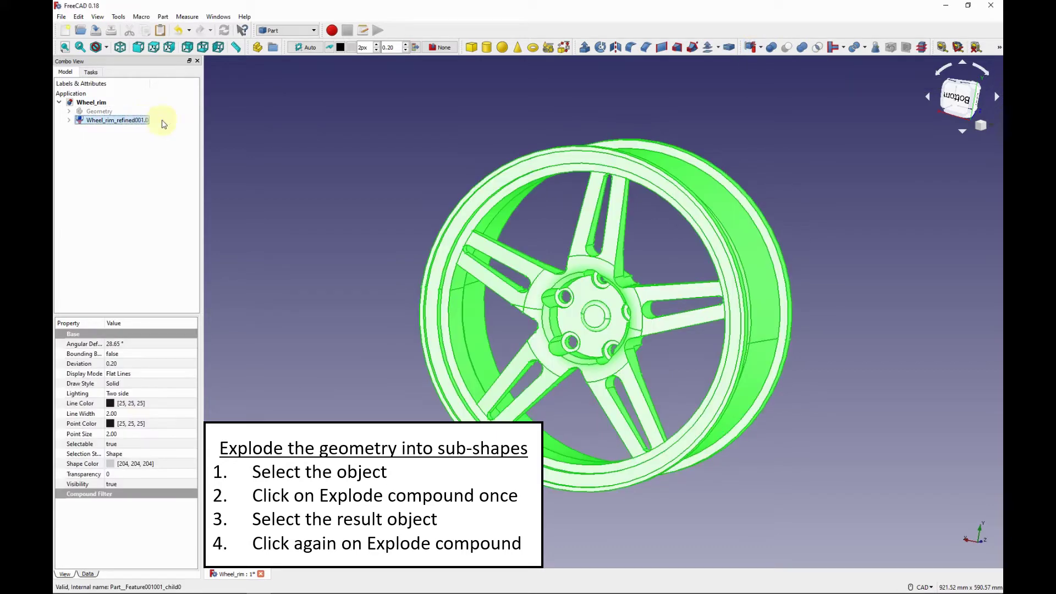
click(743, 52)
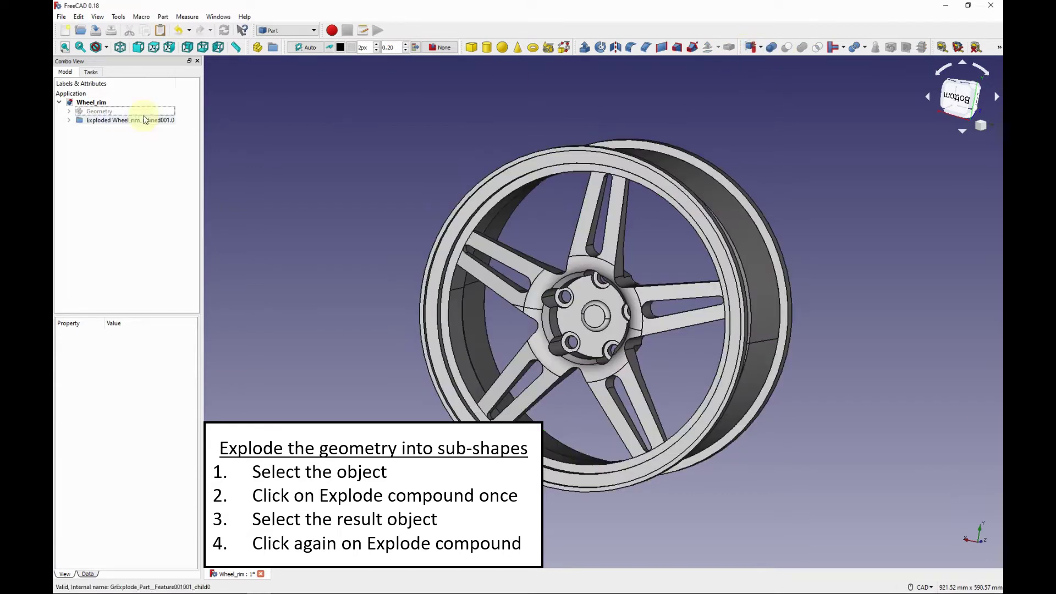
Step: Expand the exploded group and step through its numbered sub-shapes
click(70, 120)
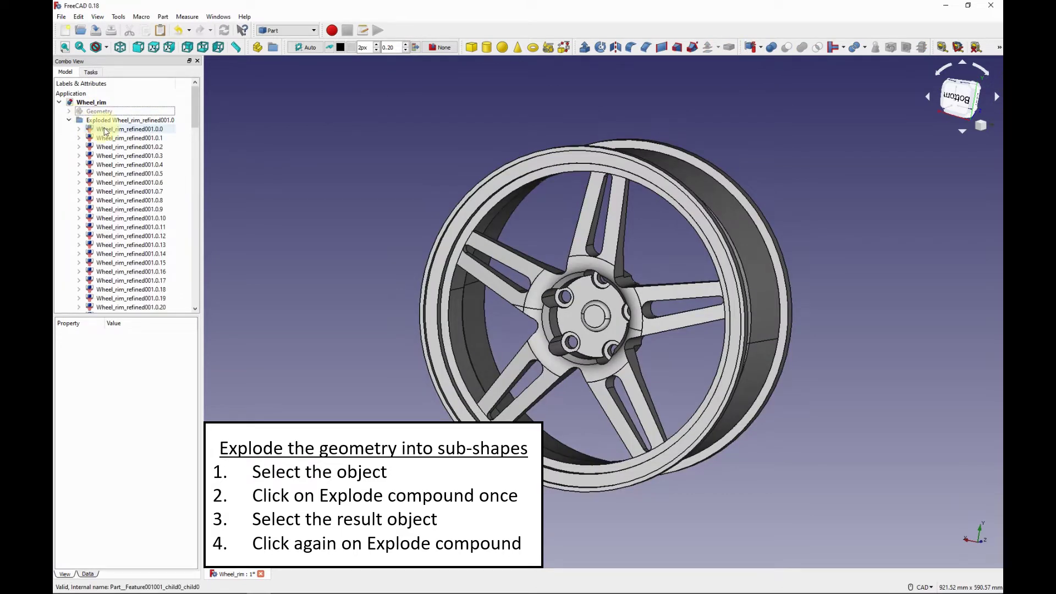
click(160, 129)
key(Down)
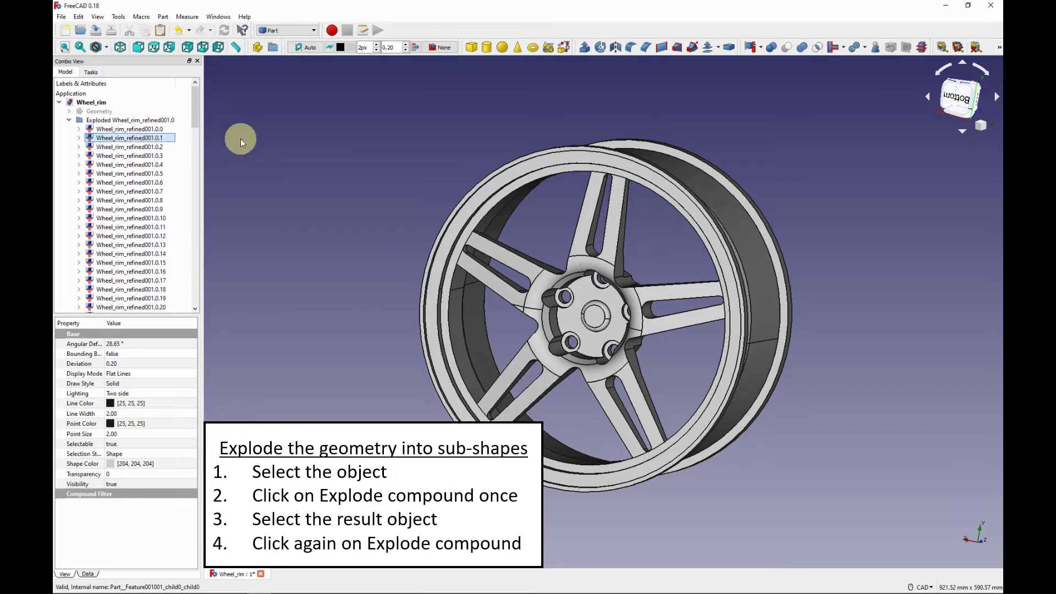
key(Down)
key(Down)
key(Down)
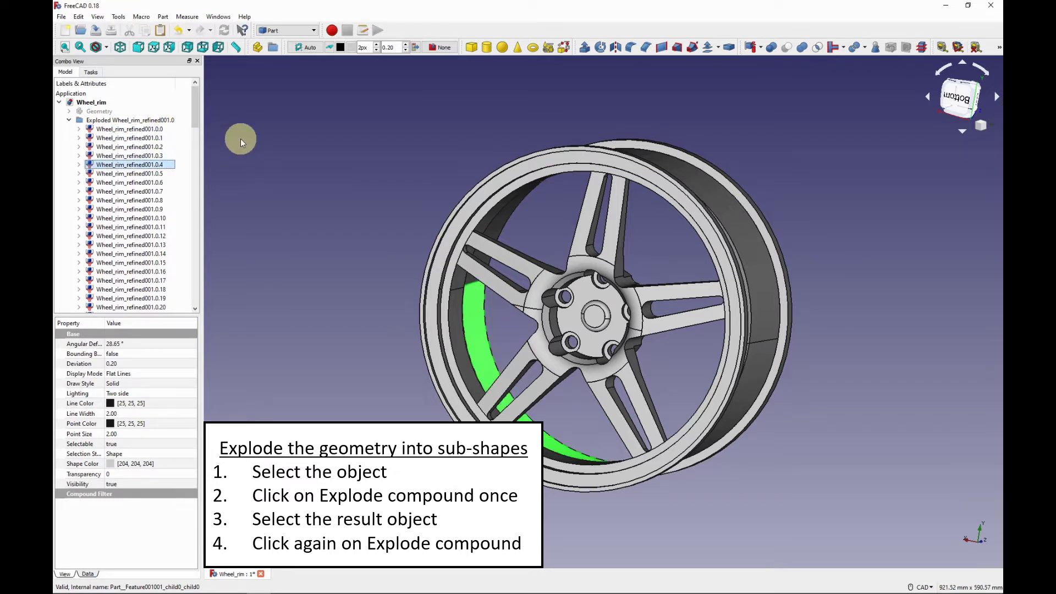
key(Down)
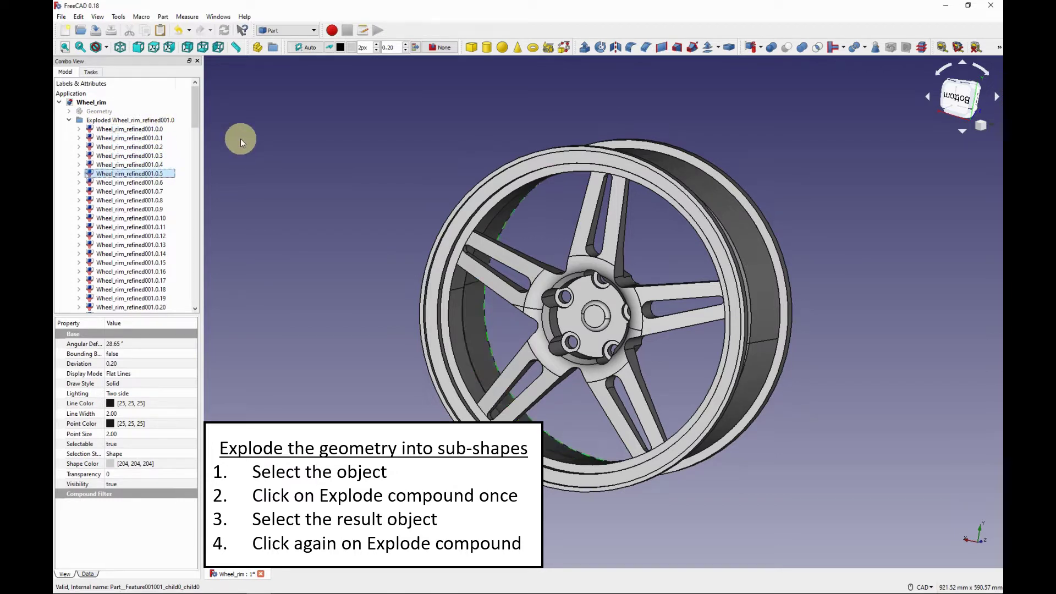
key(Down)
key(Down)
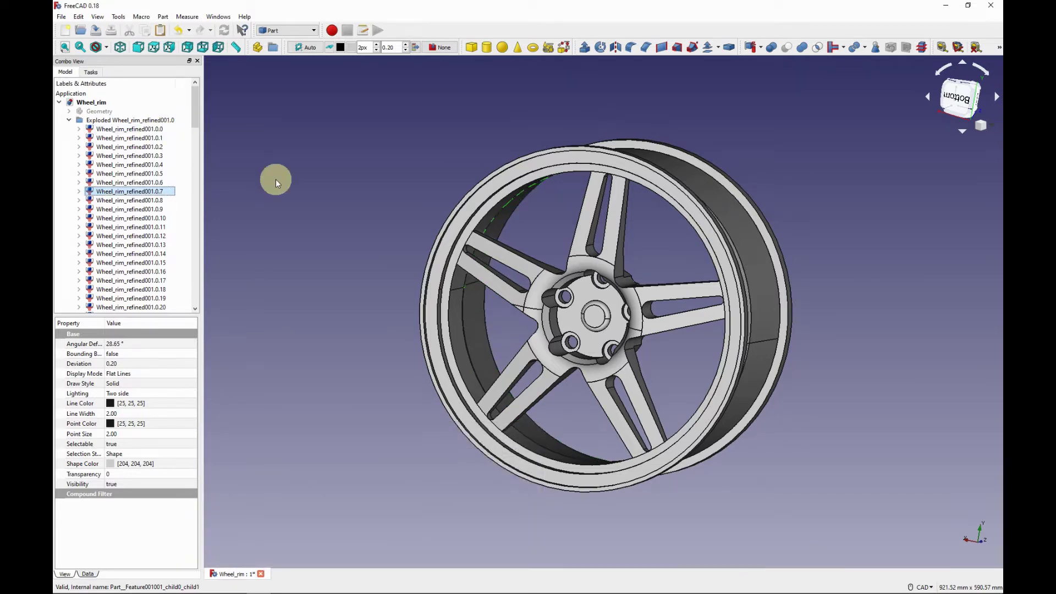
scroll(617, 329, up, 3)
scroll(617, 328, up, 2)
Step: Delete the hub-centre sub-shapes .0.39, .0.40 and .0.42 from the exploded group
click(591, 292)
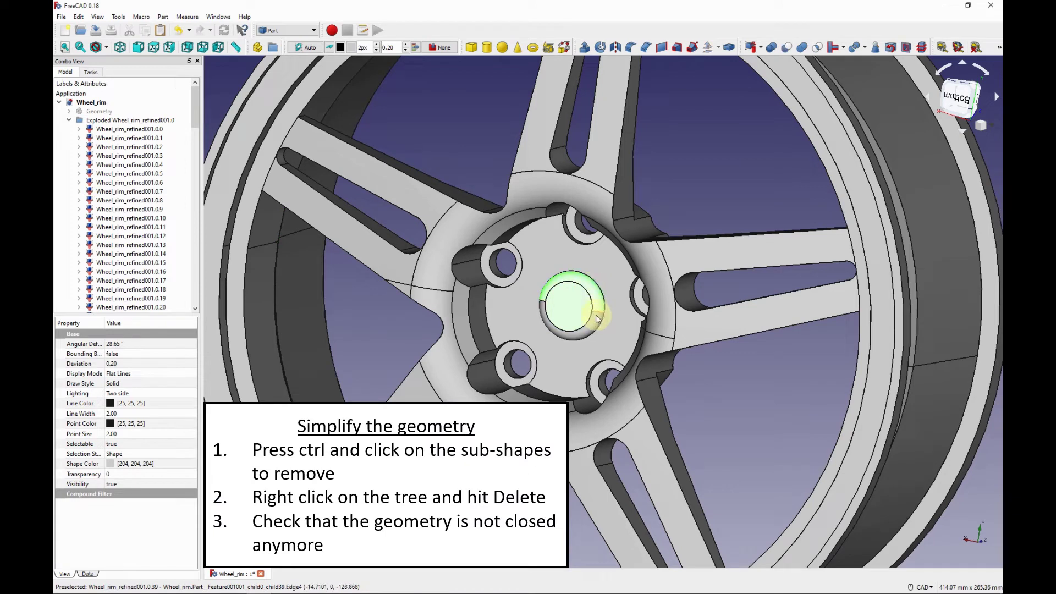
scroll(125, 208, down, 4)
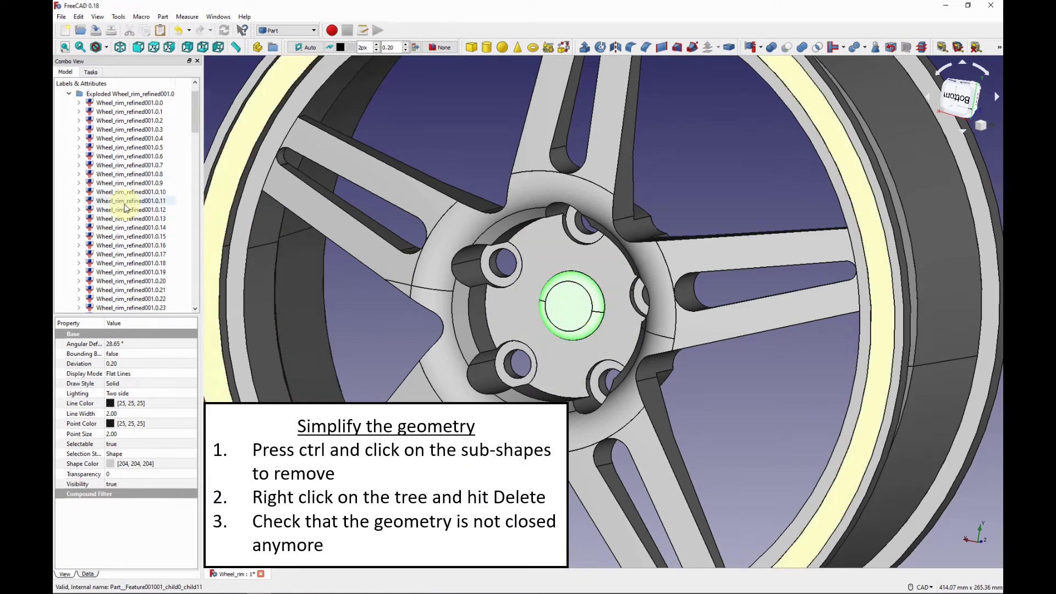
scroll(123, 208, down, 4)
scroll(123, 208, down, 3)
ctrl+click(164, 190)
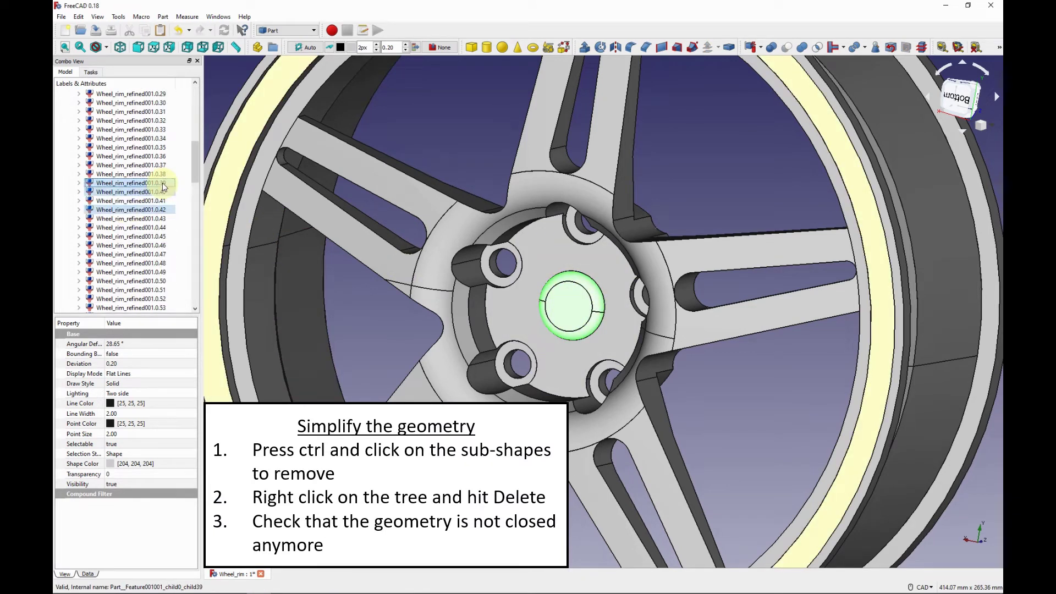
right_click(163, 189)
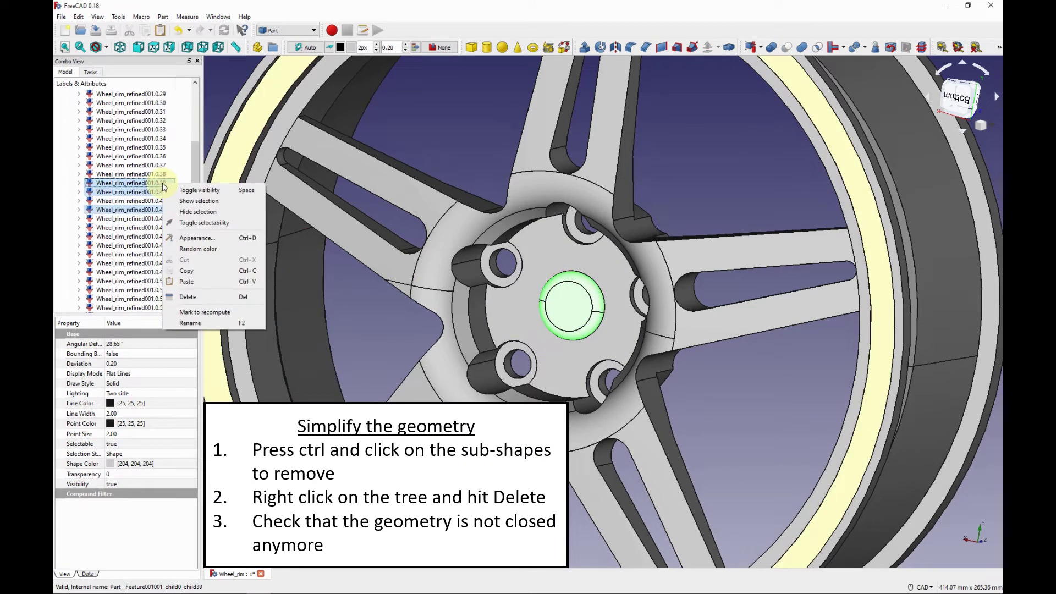
click(217, 295)
Step: Orbit the wheel to inspect the open hub and select the hole's circular edge
drag(195, 167, 193, 107)
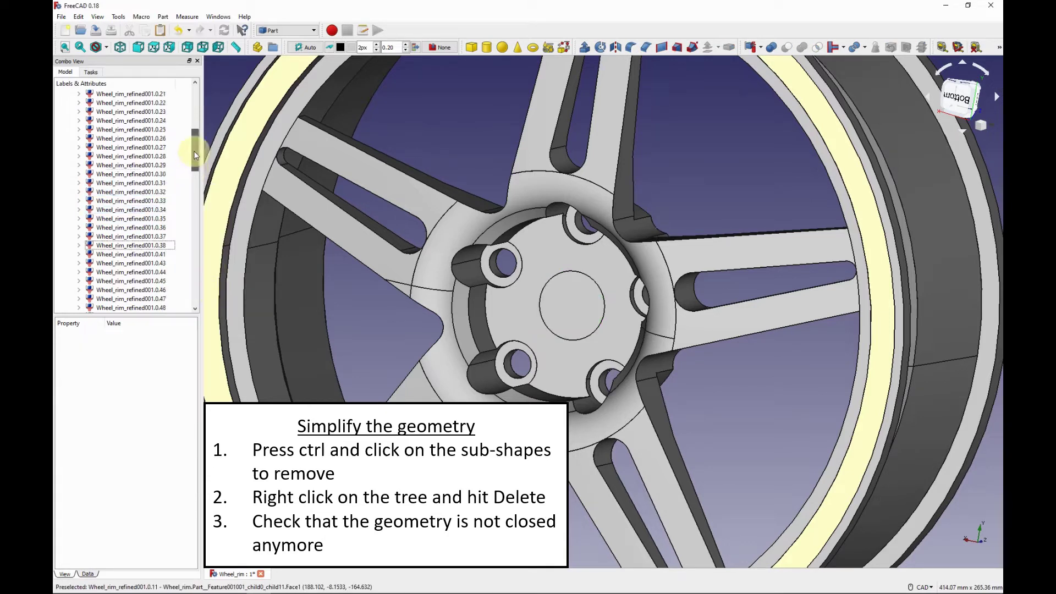
click(69, 120)
scroll(539, 301, down, 1)
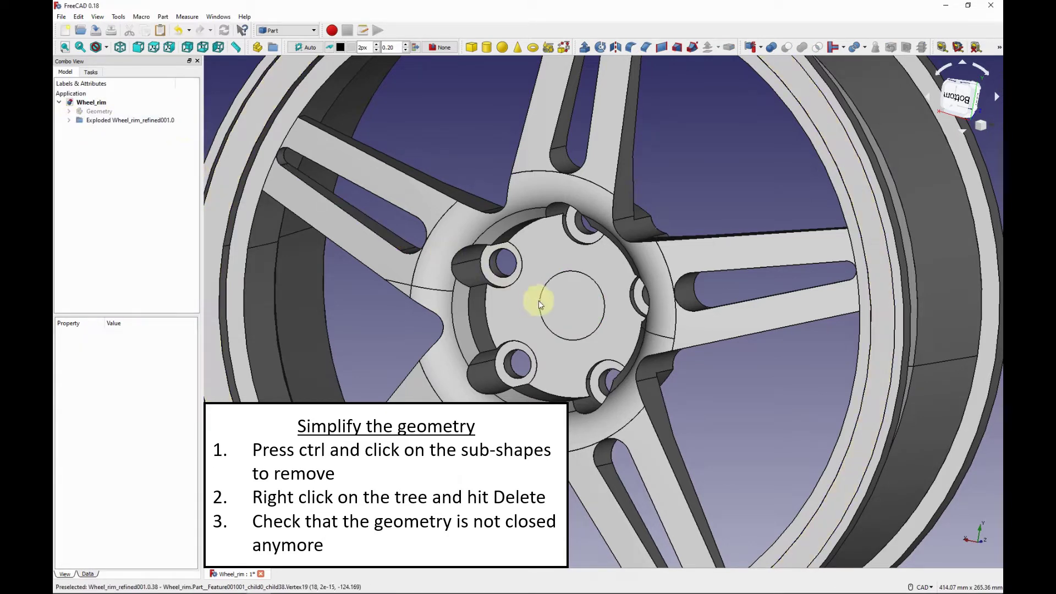
click(571, 306)
scroll(571, 305, down, 2)
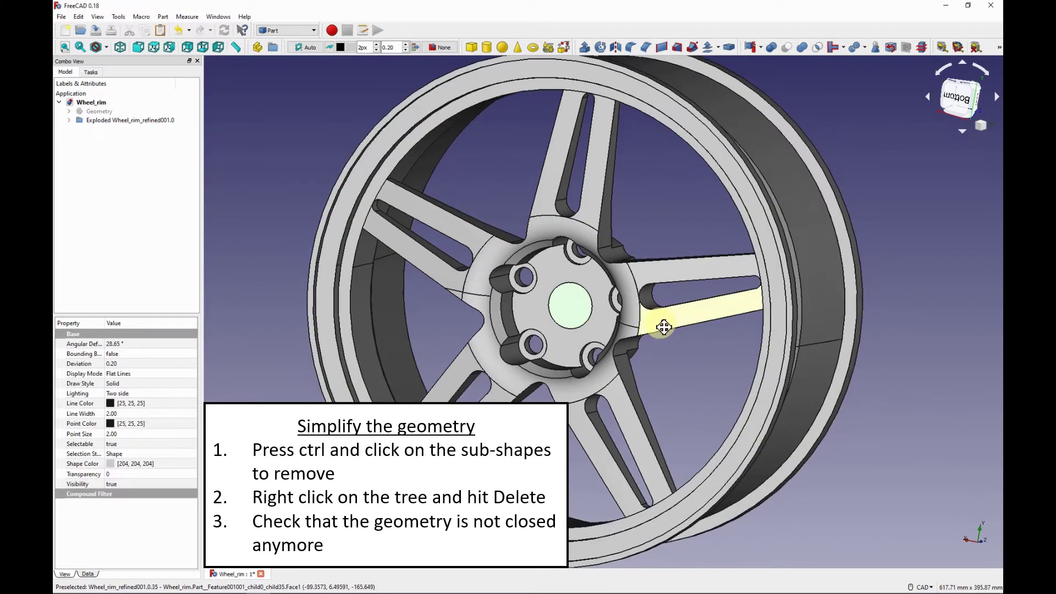
mouse_move(666, 332)
middle_down()
mouse_move(346, 318)
mouse_move(519, 327)
mouse_move(636, 307)
middle_up()
scroll(576, 322, up, 1)
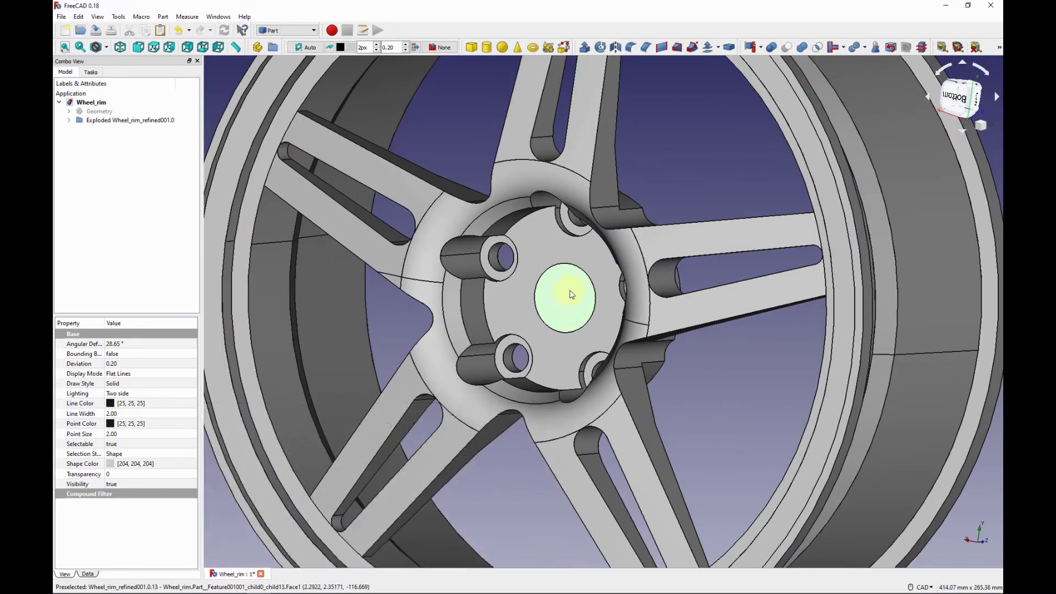
click(582, 271)
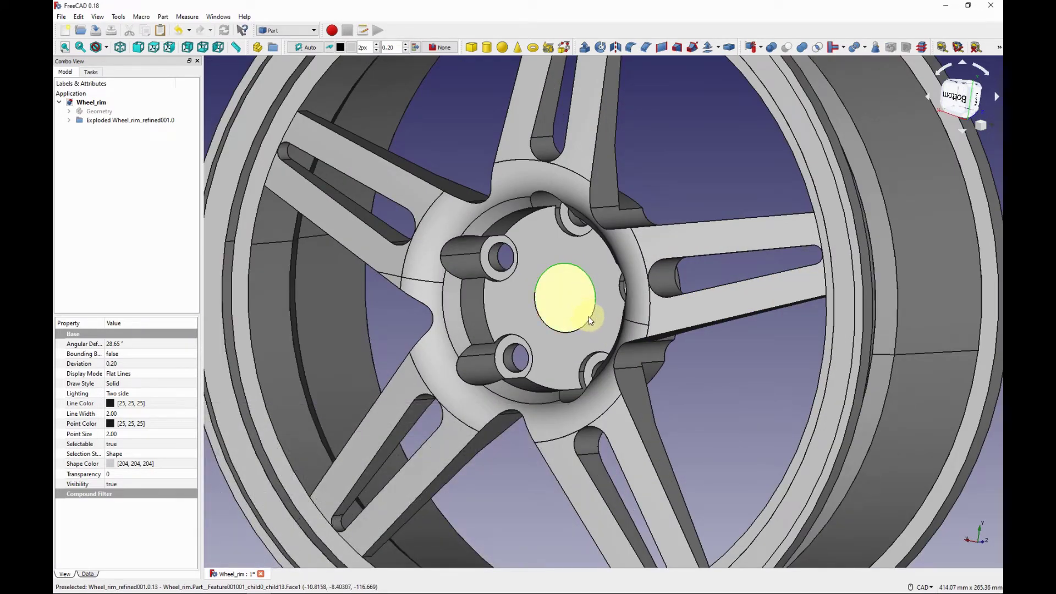
Step: Build a Wire from the two edges around the hub hole with Shape builder
click(669, 193)
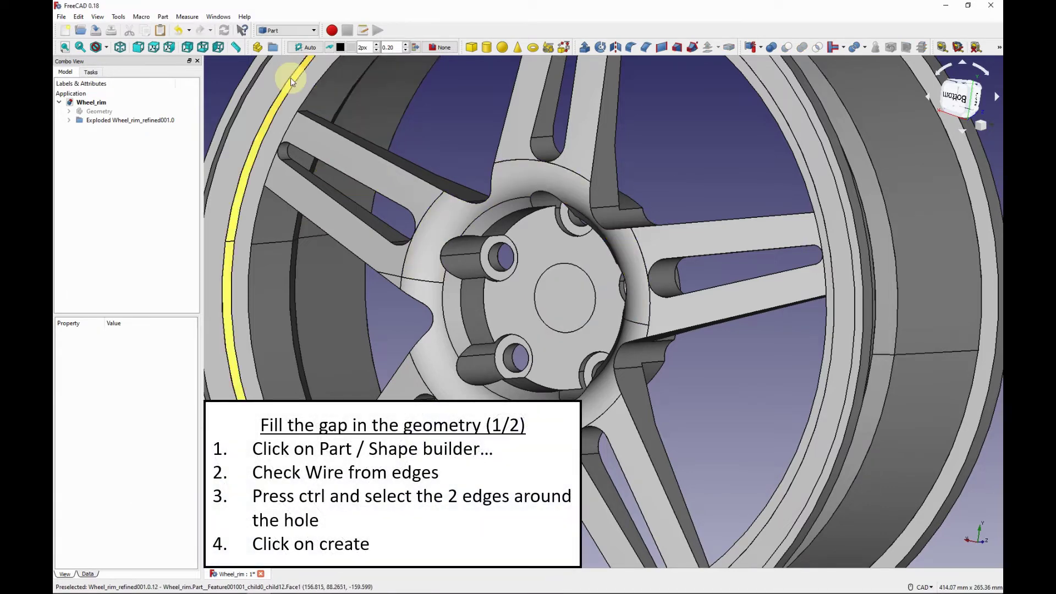
click(292, 81)
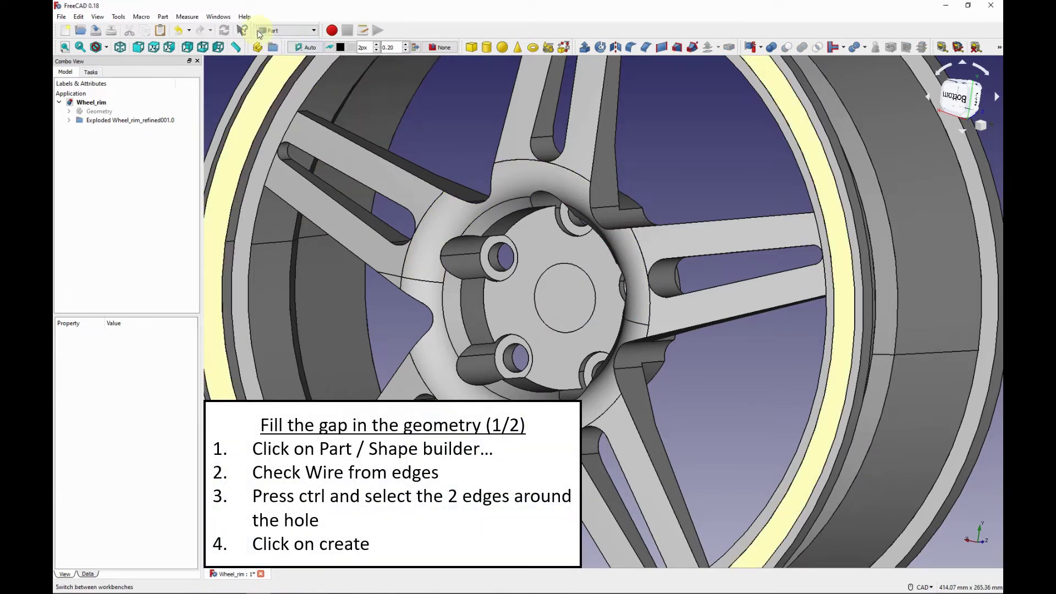
click(163, 17)
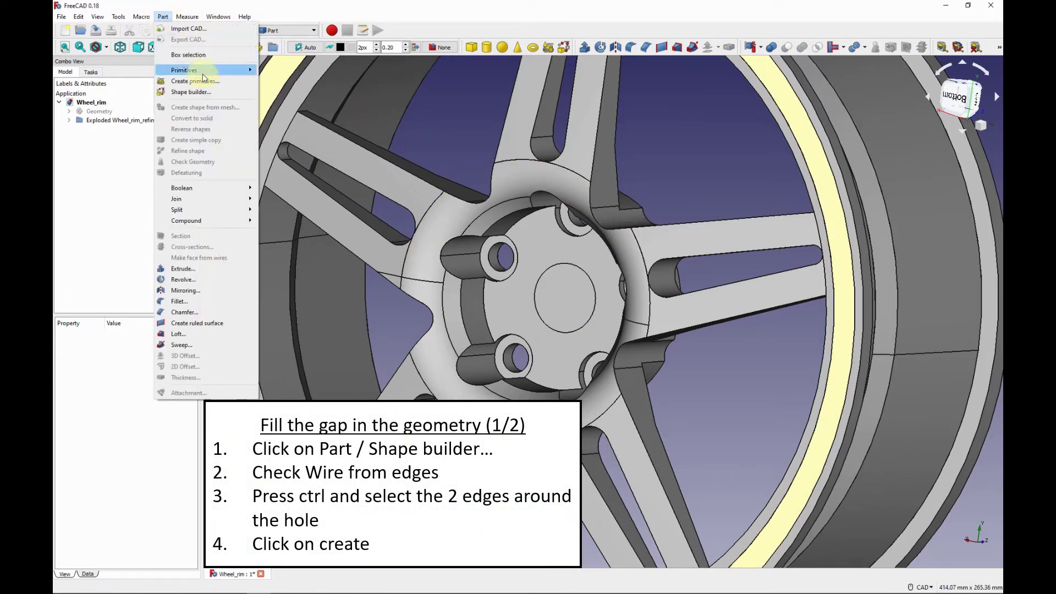
click(208, 96)
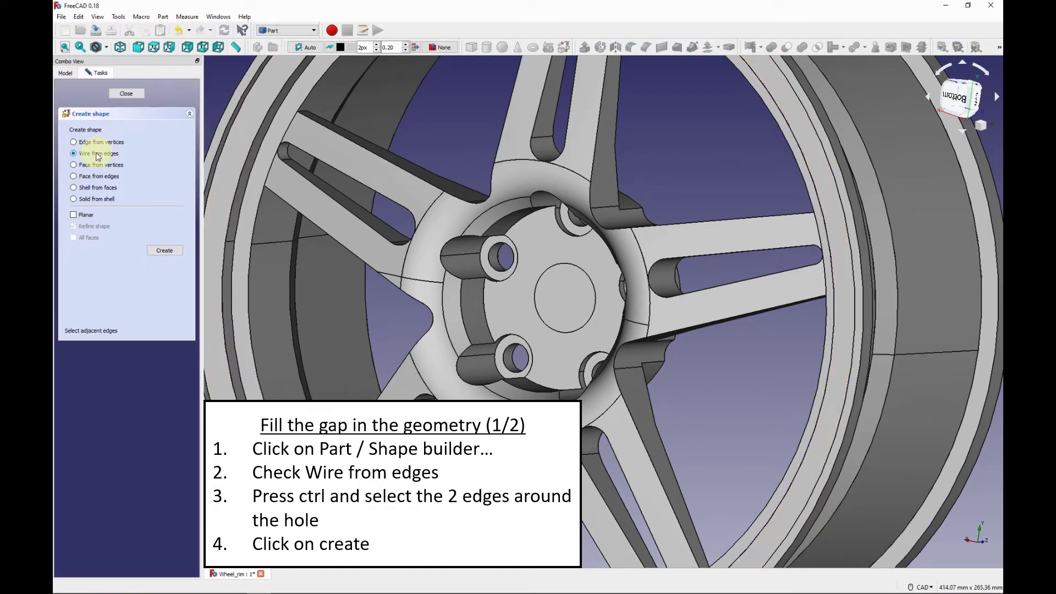
ctrl+click(562, 264)
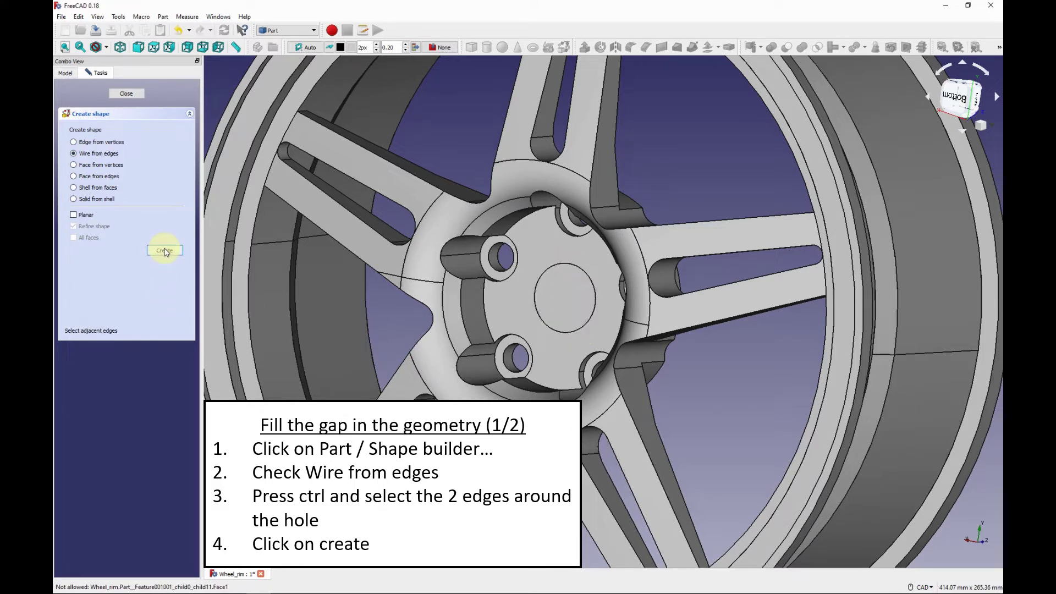
click(133, 95)
click(94, 130)
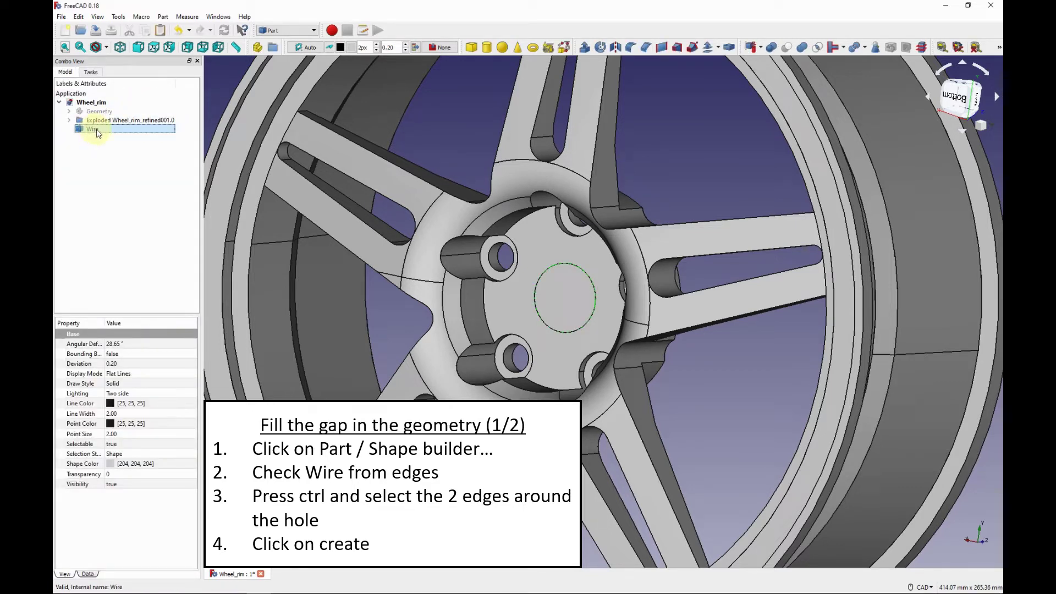
Step: Make a Face from the hub wire, then orbit to confirm the centre hole is filled
click(163, 17)
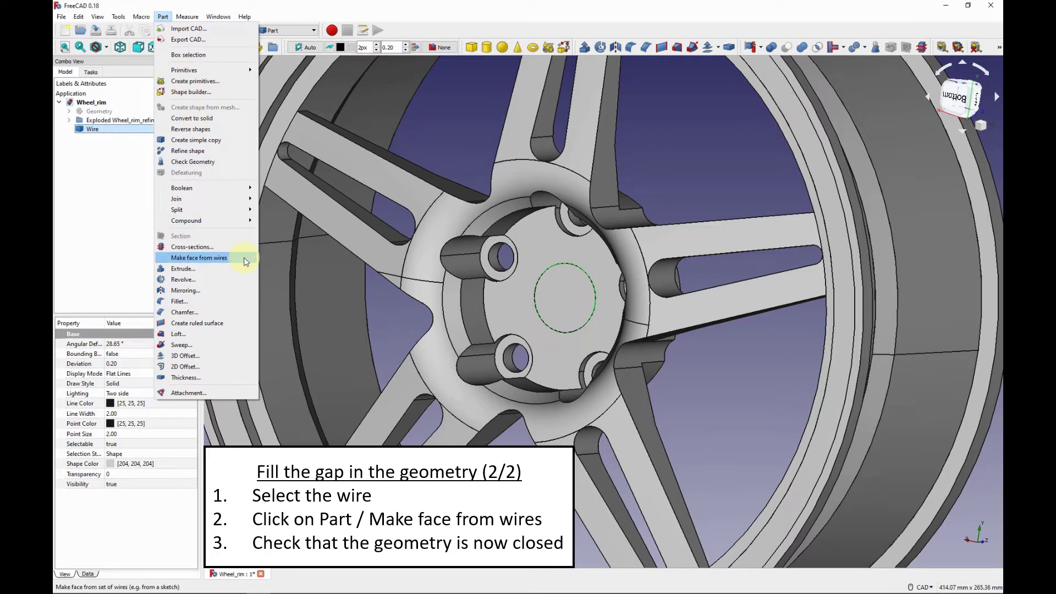
click(245, 261)
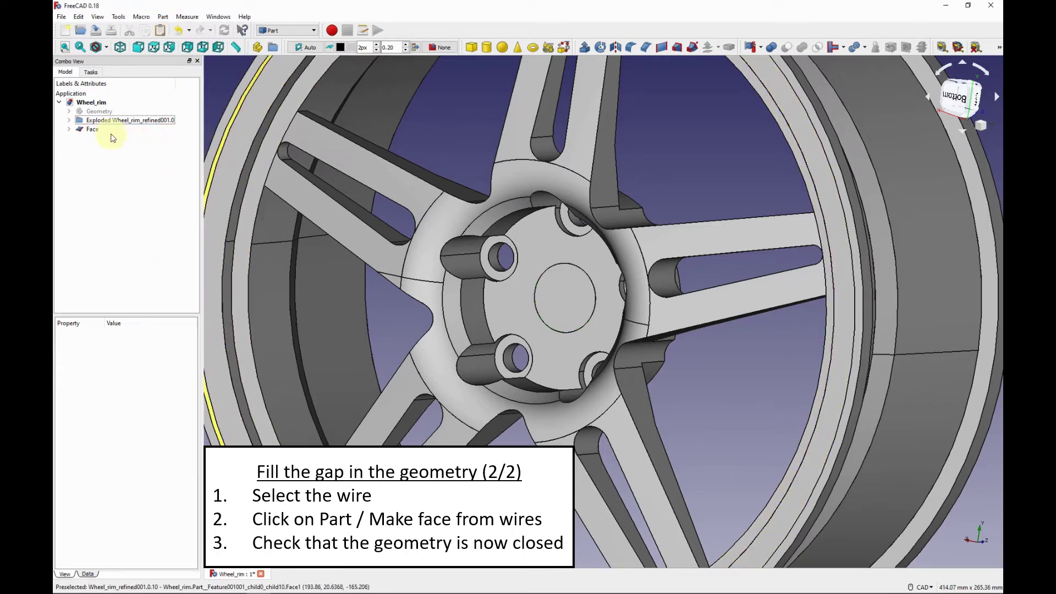
click(93, 131)
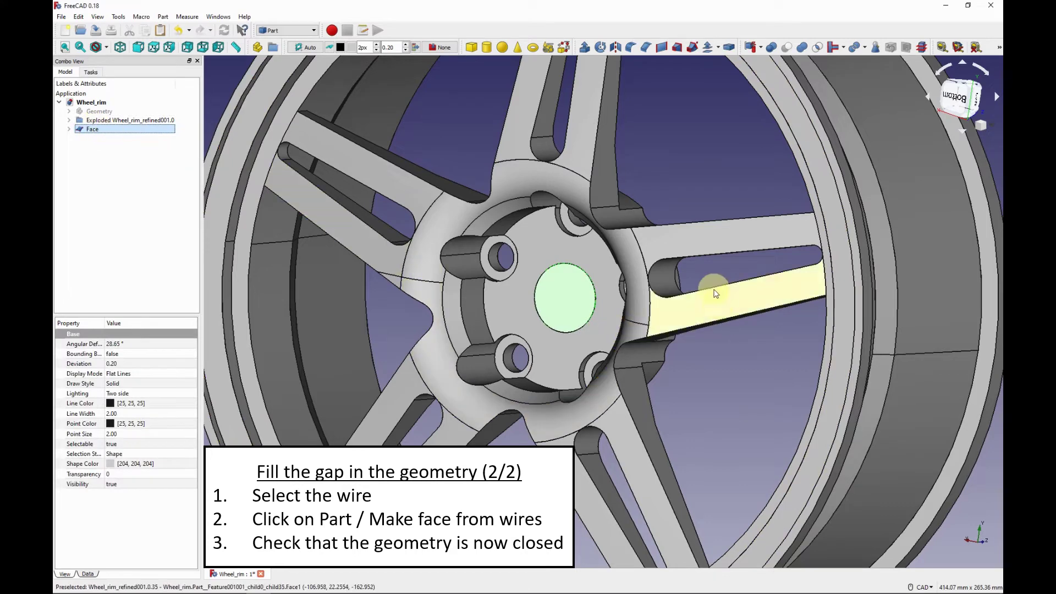
mouse_move(715, 291)
middle_down()
mouse_move(547, 297)
mouse_move(432, 349)
mouse_move(641, 337)
mouse_move(631, 303)
middle_up()
mouse_move(420, 259)
middle_down()
mouse_move(473, 224)
mouse_move(533, 281)
middle_up()
scroll(532, 281, down, 3)
scroll(533, 281, down, 3)
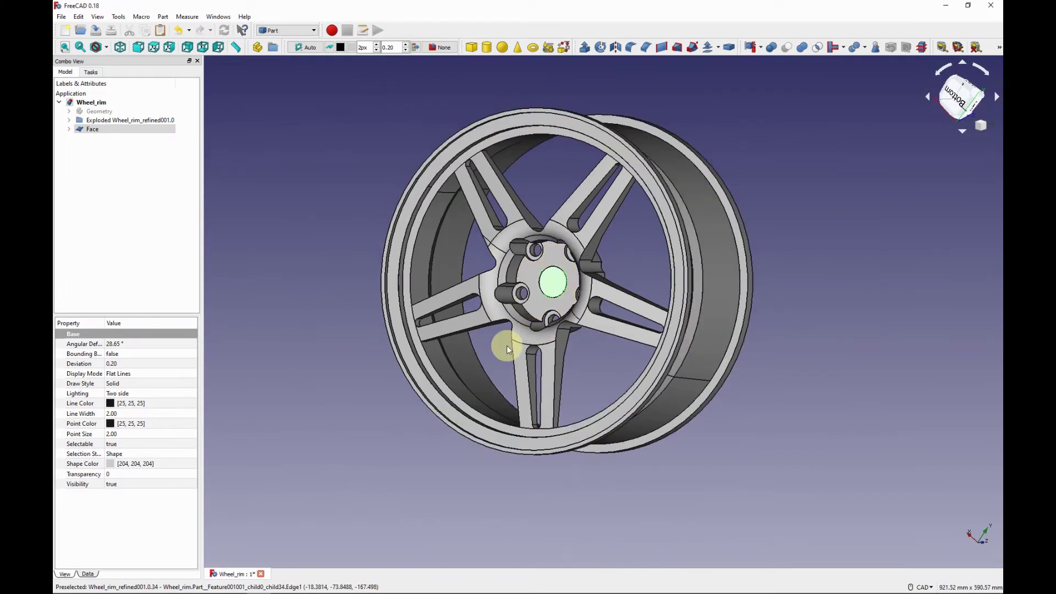
mouse_move(507, 345)
middle_down()
mouse_move(598, 299)
mouse_move(602, 354)
middle_up()
mouse_move(400, 364)
middle_down()
mouse_move(405, 254)
mouse_move(488, 212)
mouse_move(626, 306)
mouse_move(589, 365)
mouse_move(583, 406)
mouse_move(499, 251)
mouse_move(625, 266)
middle_up()
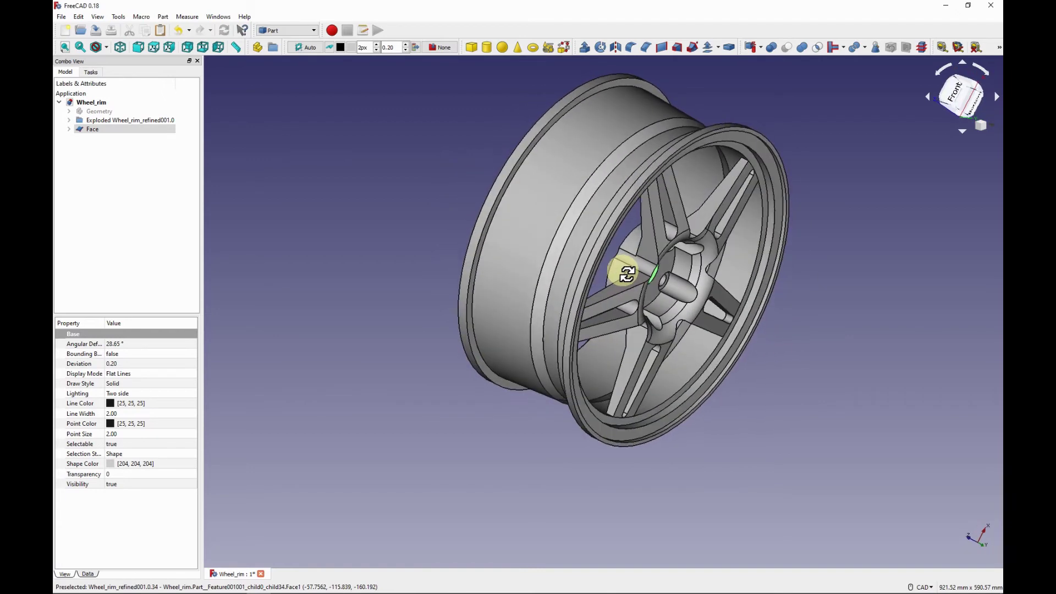
click(540, 192)
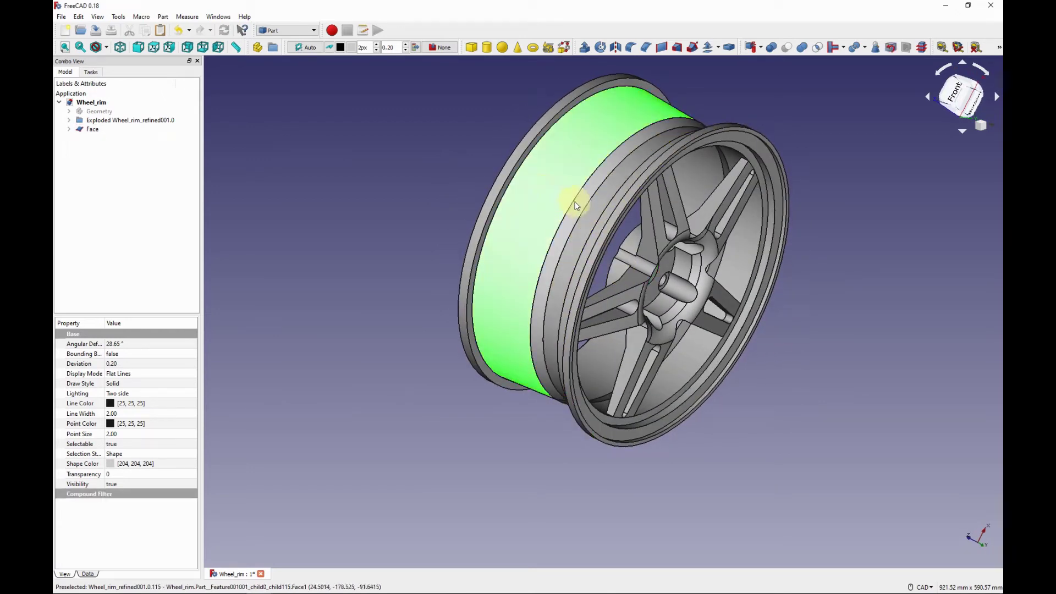
ctrl+click(599, 216)
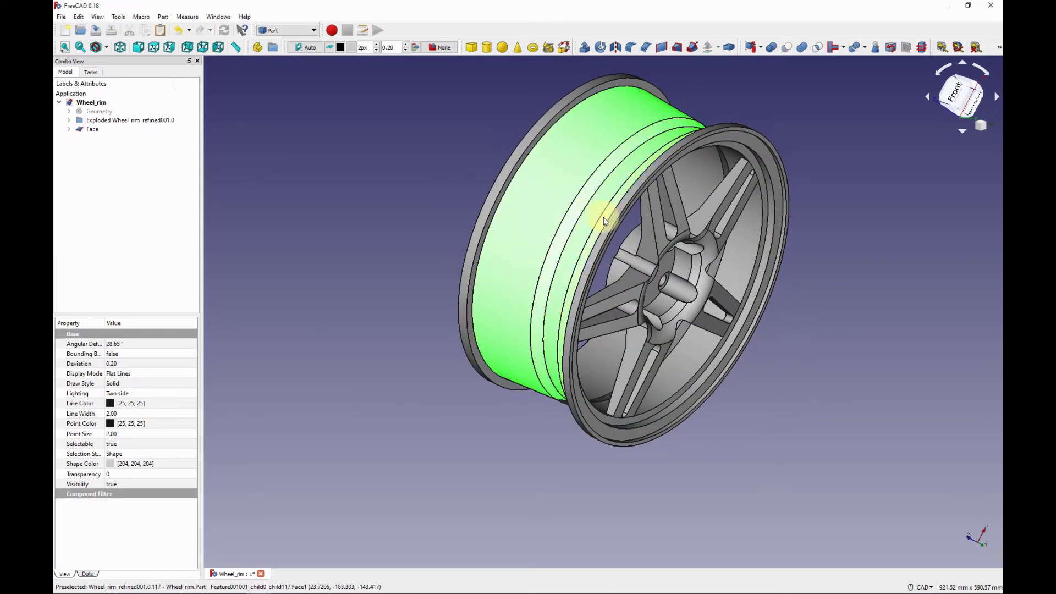
click(632, 246)
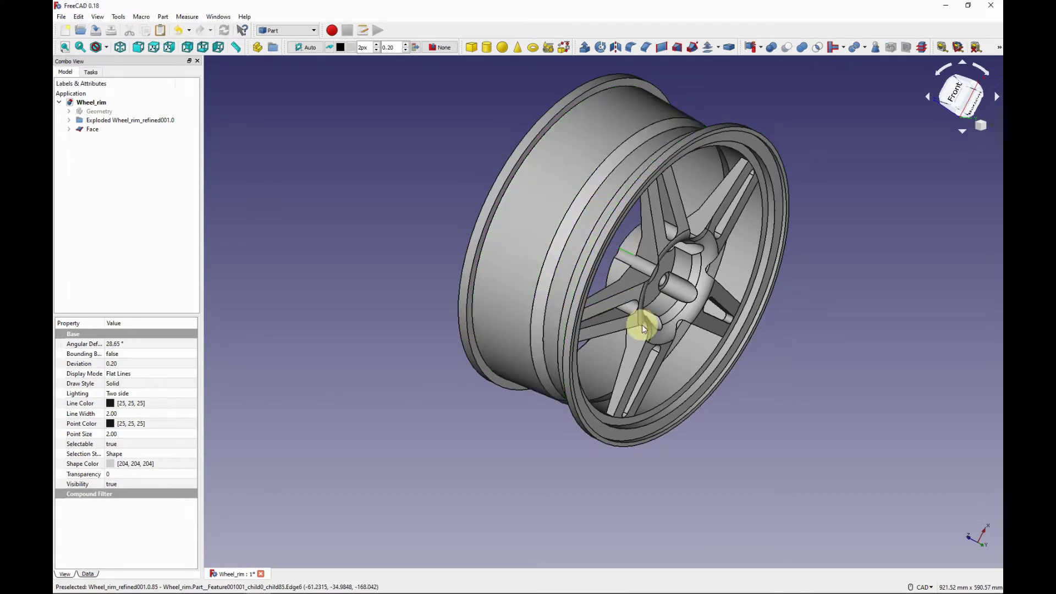
mouse_move(642, 325)
middle_down()
mouse_move(586, 279)
mouse_move(507, 266)
middle_up()
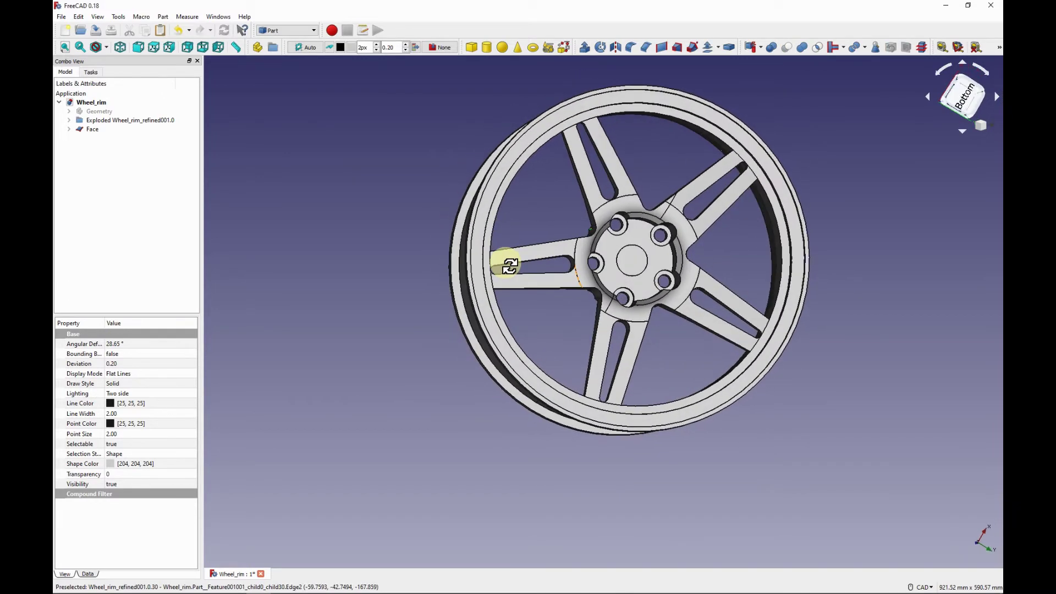
click(553, 225)
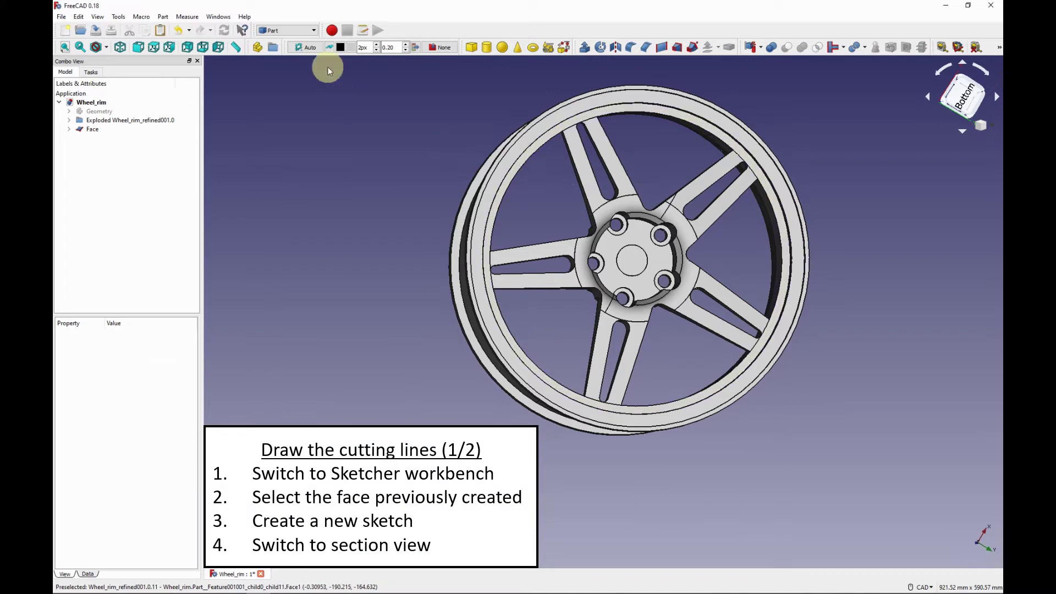
Step: In Sketcher, attach a FlatFace sketch to the hub Face and show it in section view
click(310, 34)
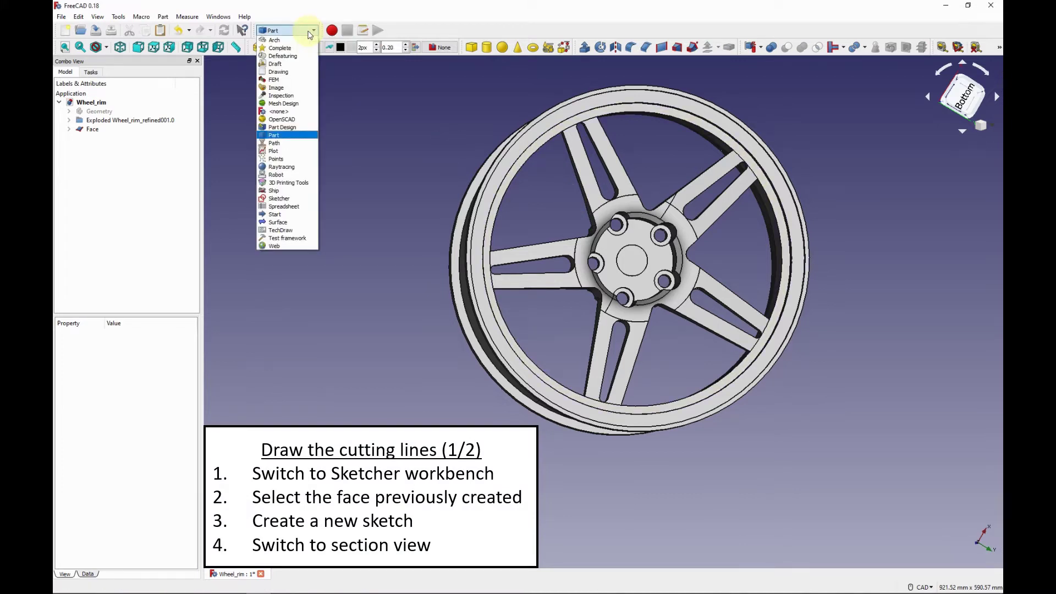
click(292, 199)
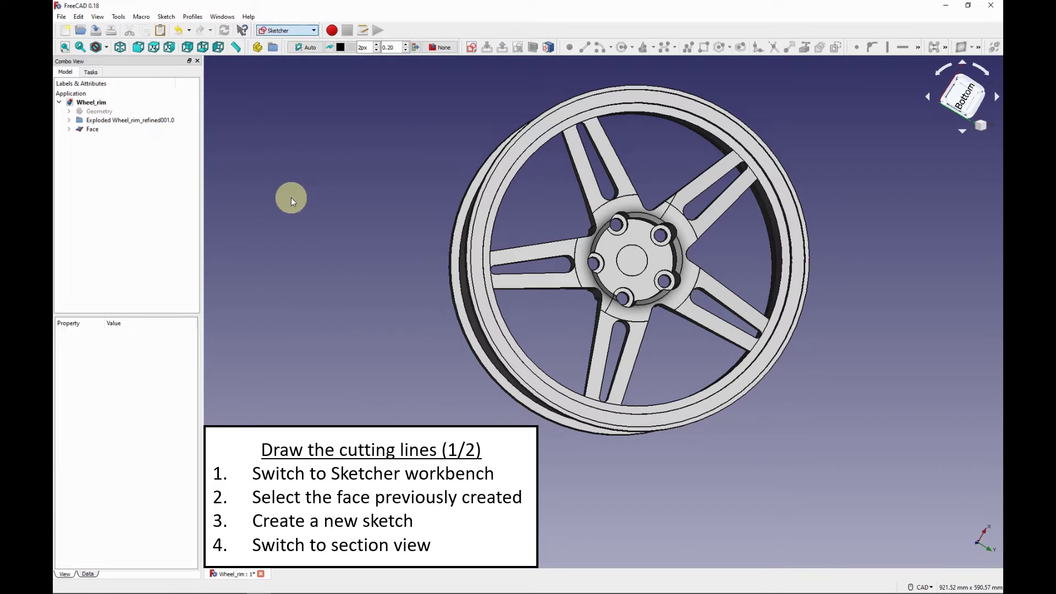
click(634, 258)
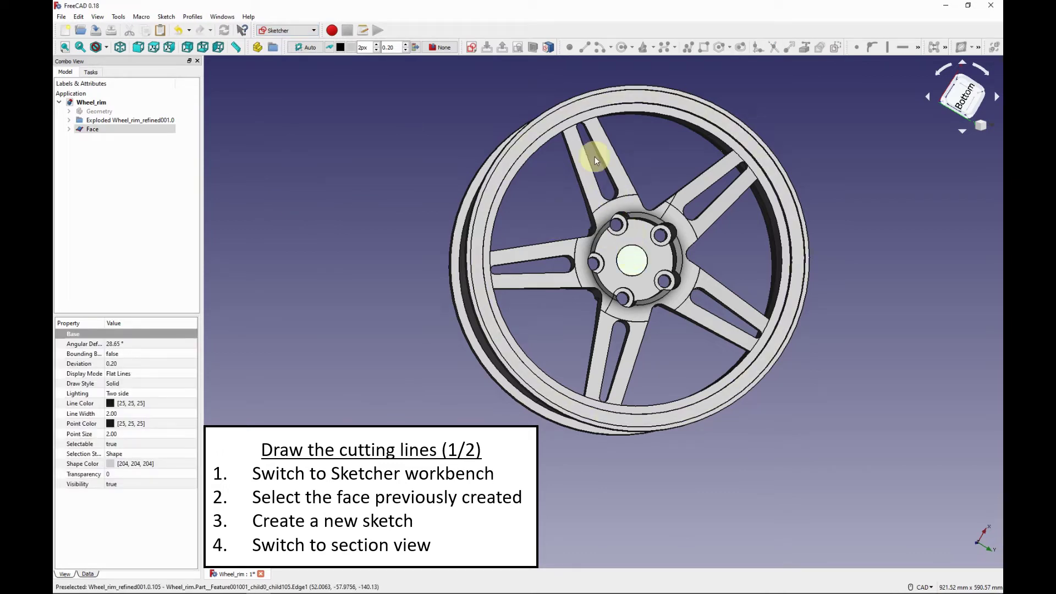
click(472, 48)
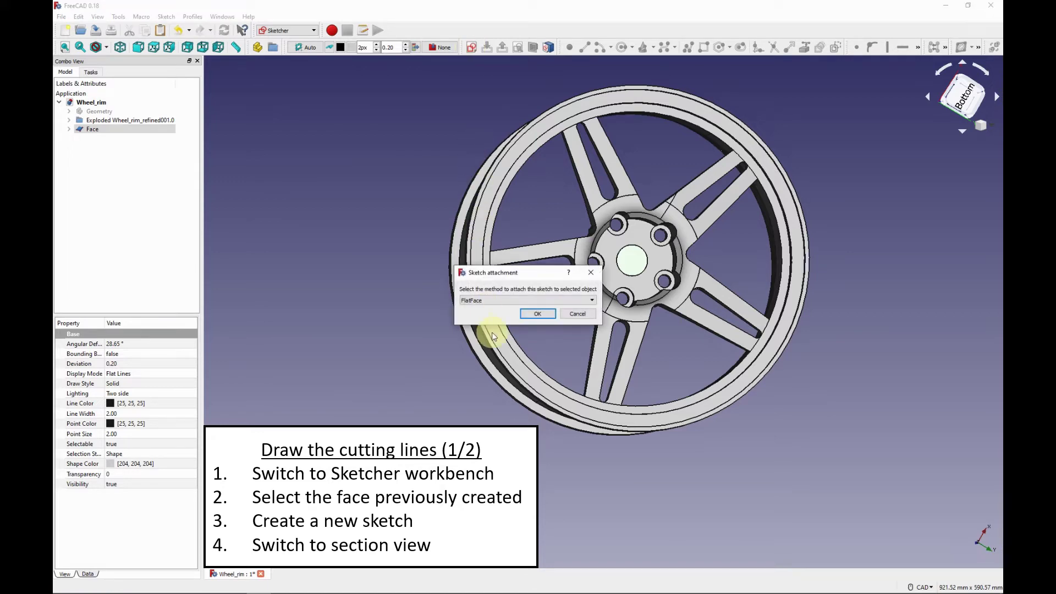
click(552, 318)
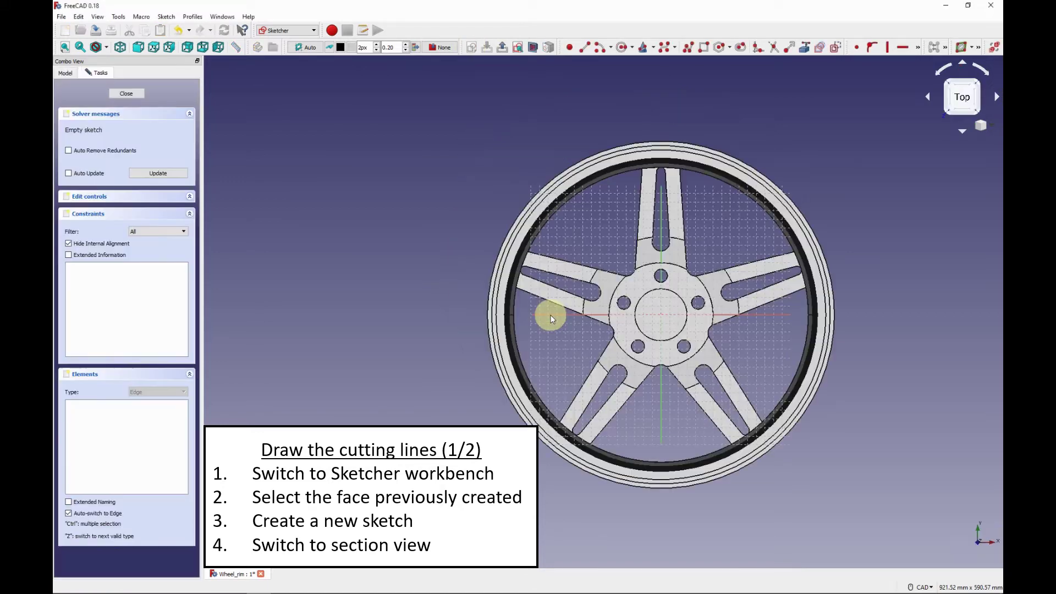
middle_drag(764, 323, 651, 282)
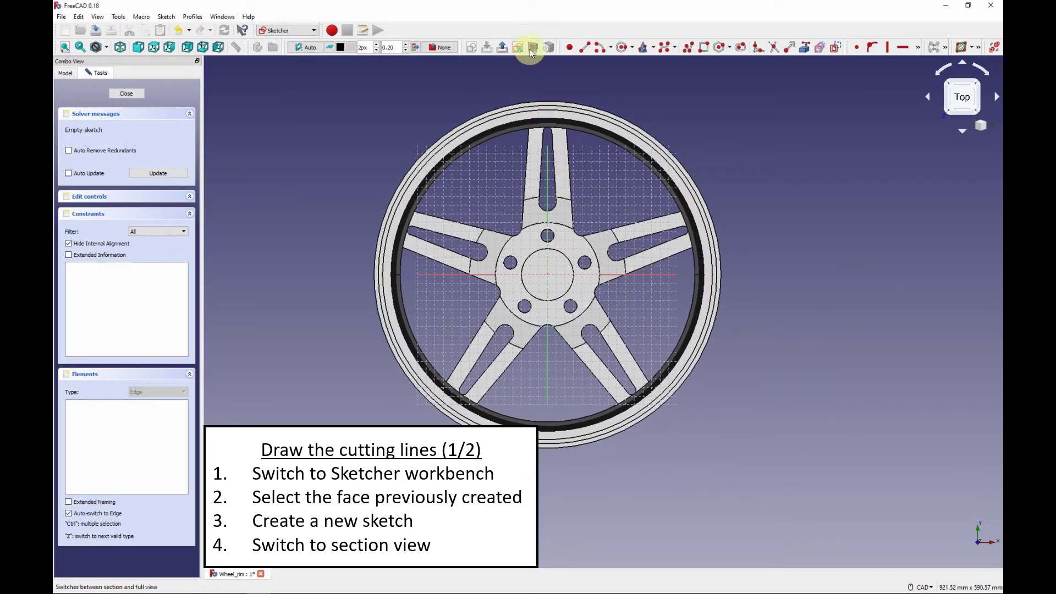
click(530, 49)
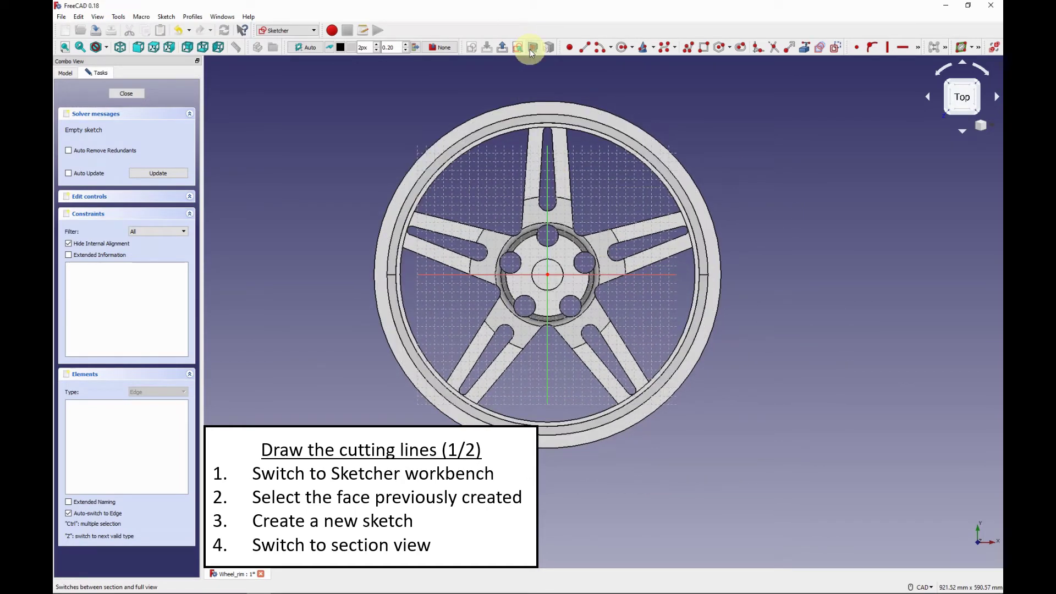
scroll(616, 358, up, 2)
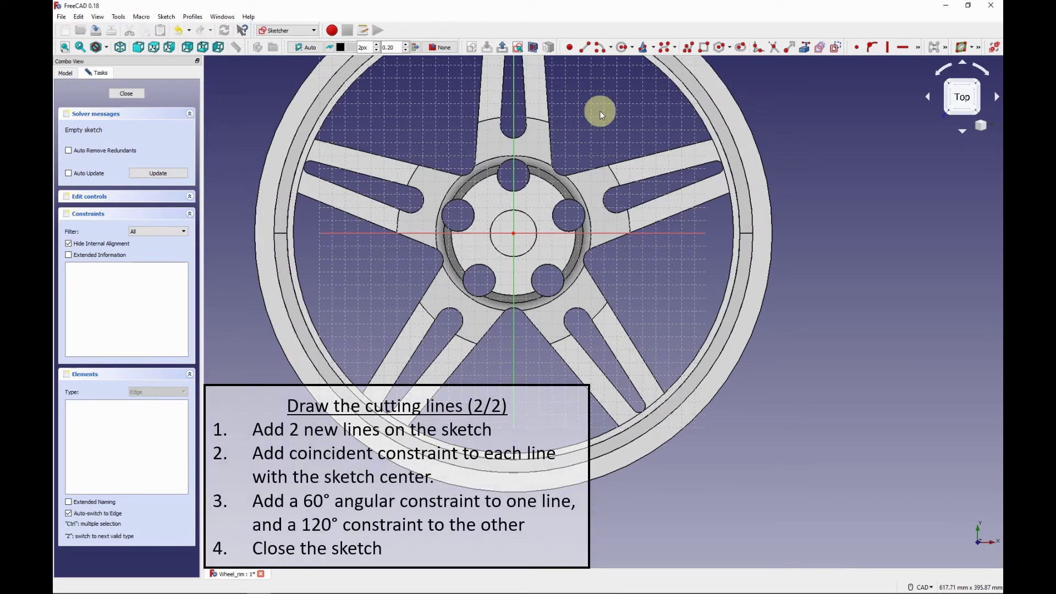
Step: Draw two lines from the hub toward the lower-left and lower-right rim
middle_drag(602, 111, 603, 125)
click(585, 49)
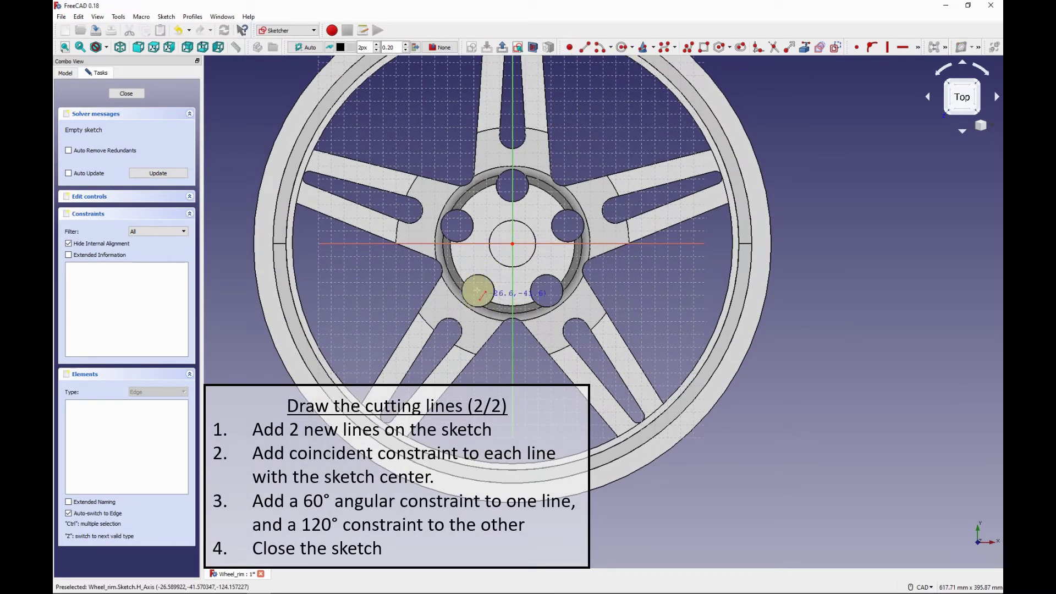
click(476, 289)
click(329, 496)
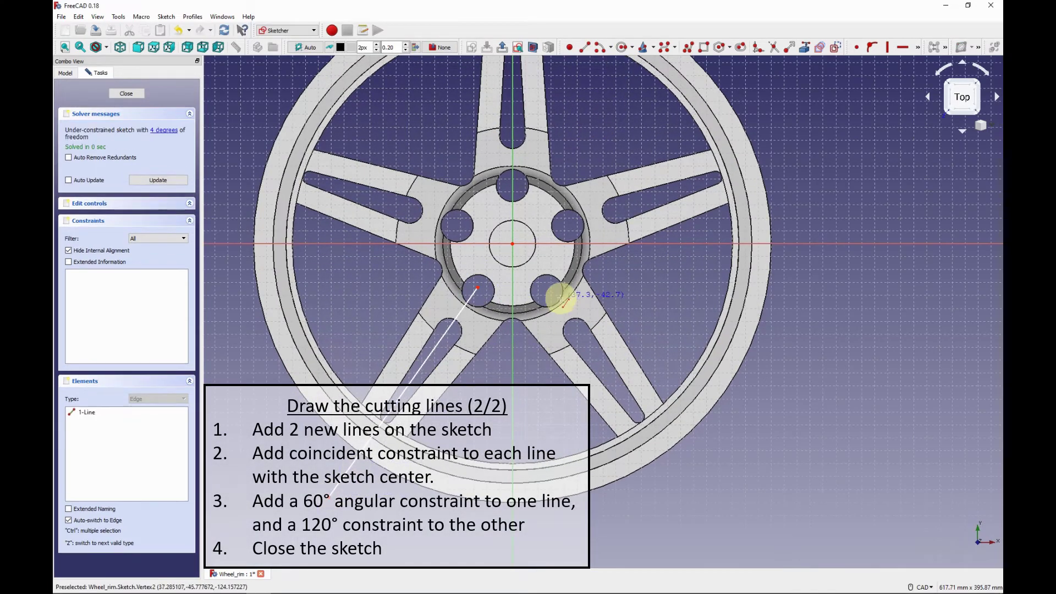
click(548, 290)
click(708, 489)
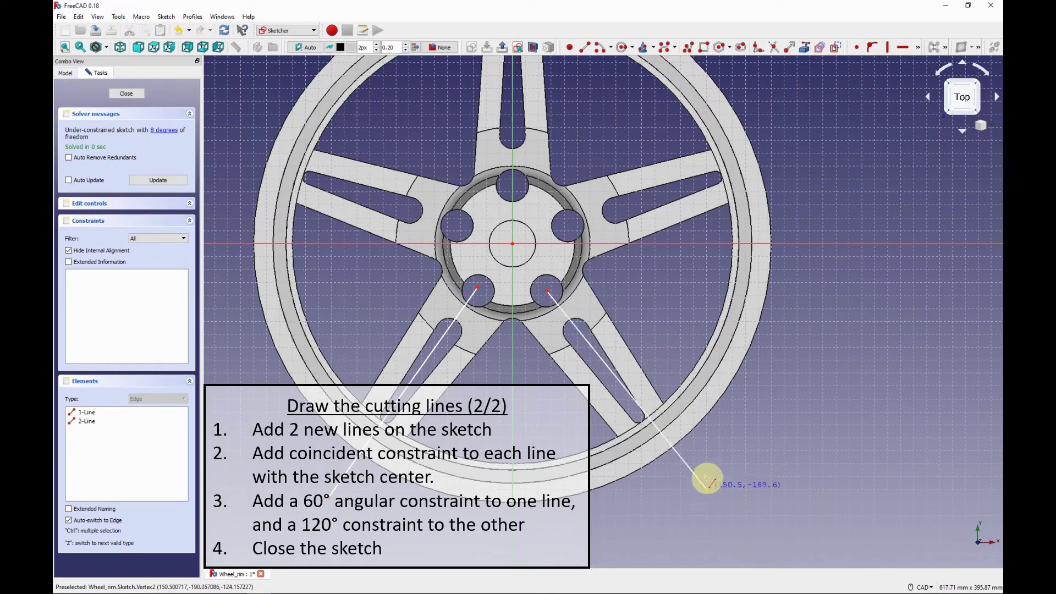
Step: Make both lines' inner ends coincident with the sketch centre point
click(857, 50)
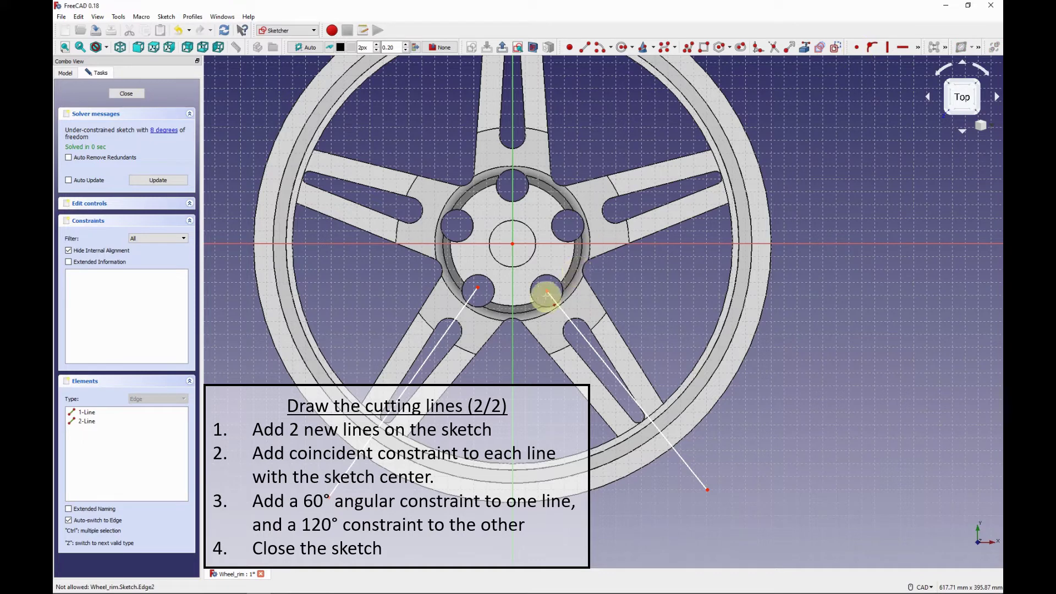
click(548, 295)
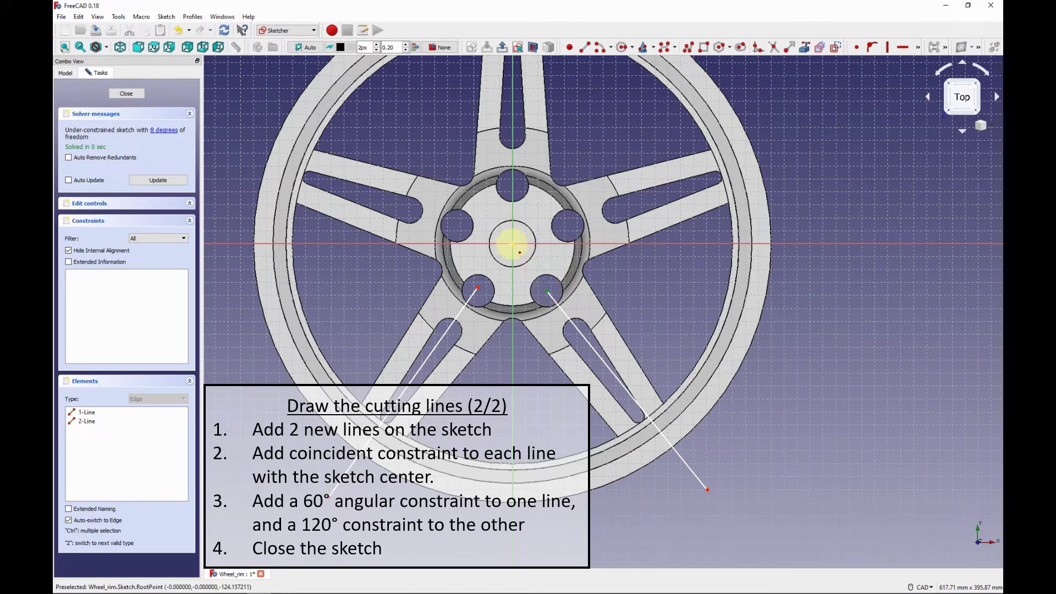
click(513, 244)
click(485, 281)
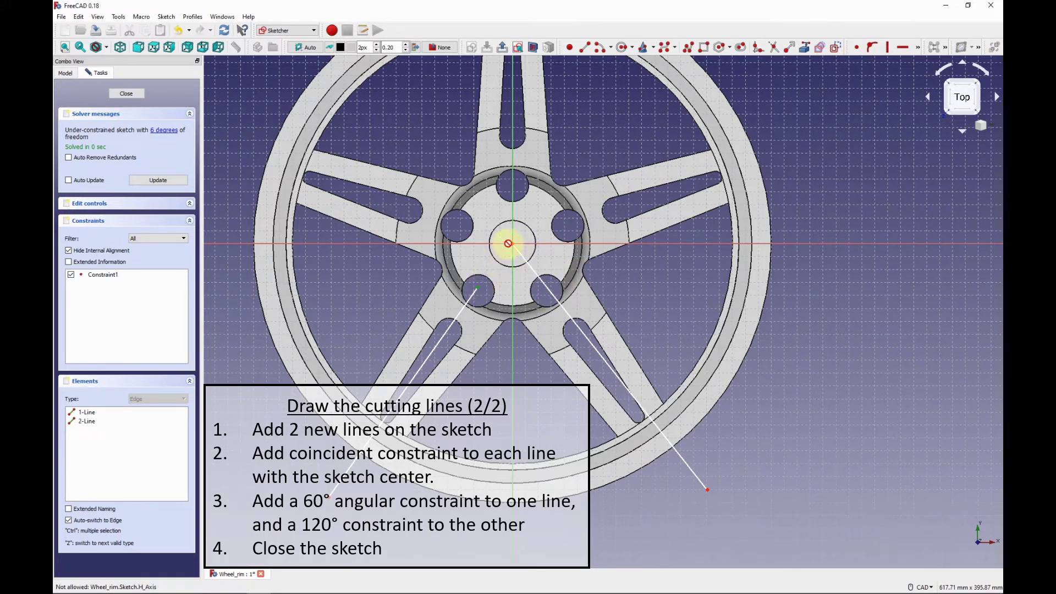
click(512, 244)
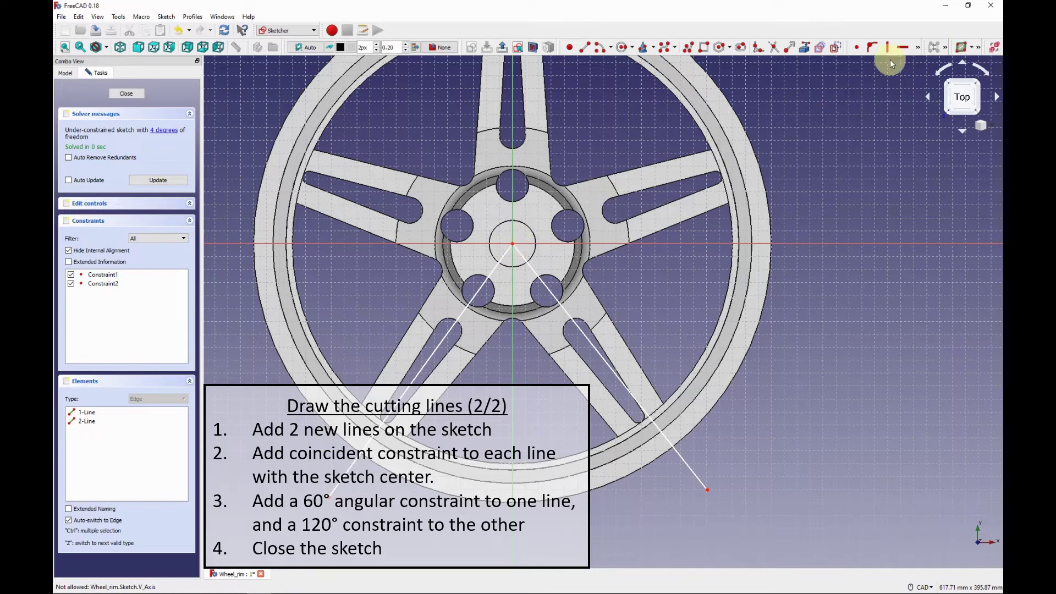
Step: Begin an angle constraint between the horizontal axis and the right cutting line
click(918, 48)
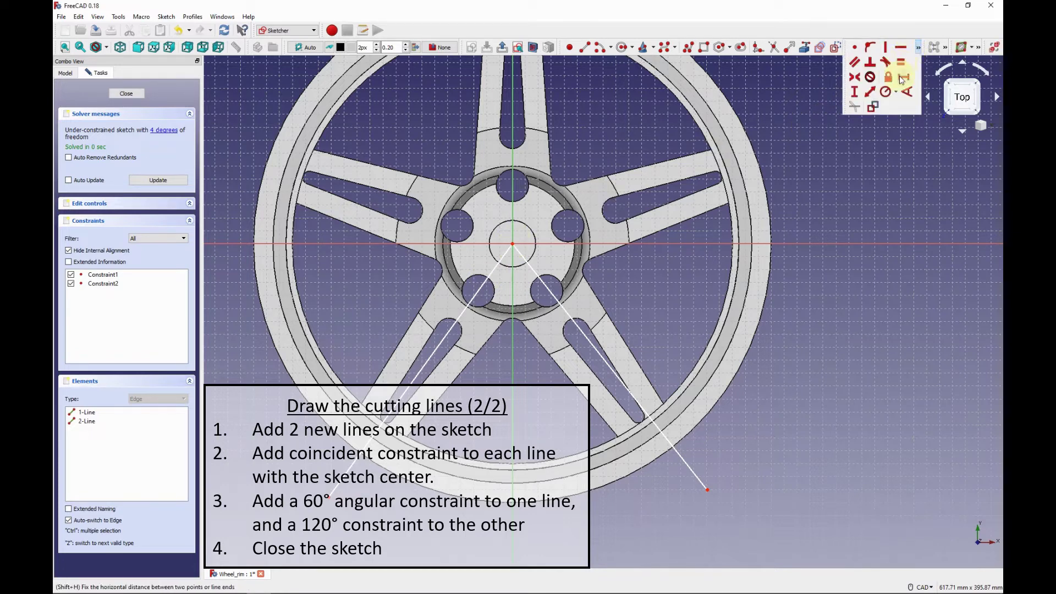
click(908, 94)
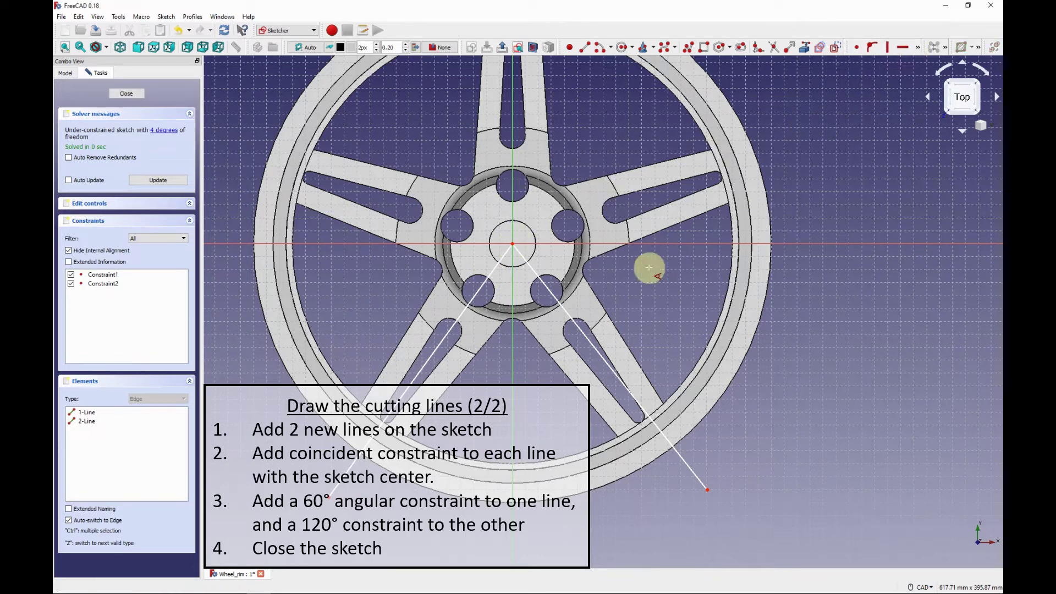
click(645, 243)
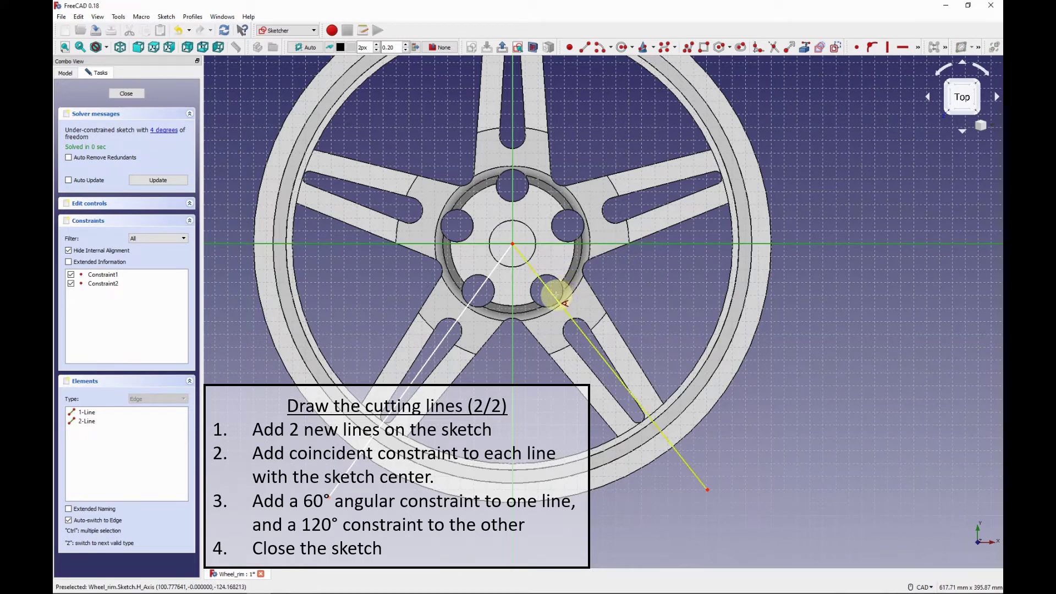
click(552, 294)
text(60)
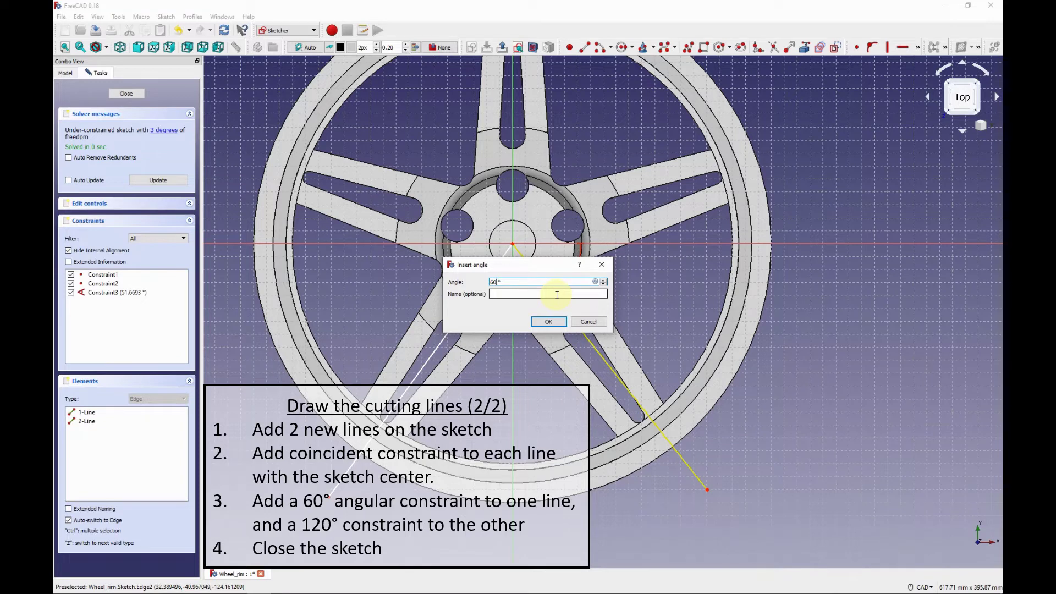
Step: Set the right line to 60° and the left line to 120°, then close the sketch
key(Return)
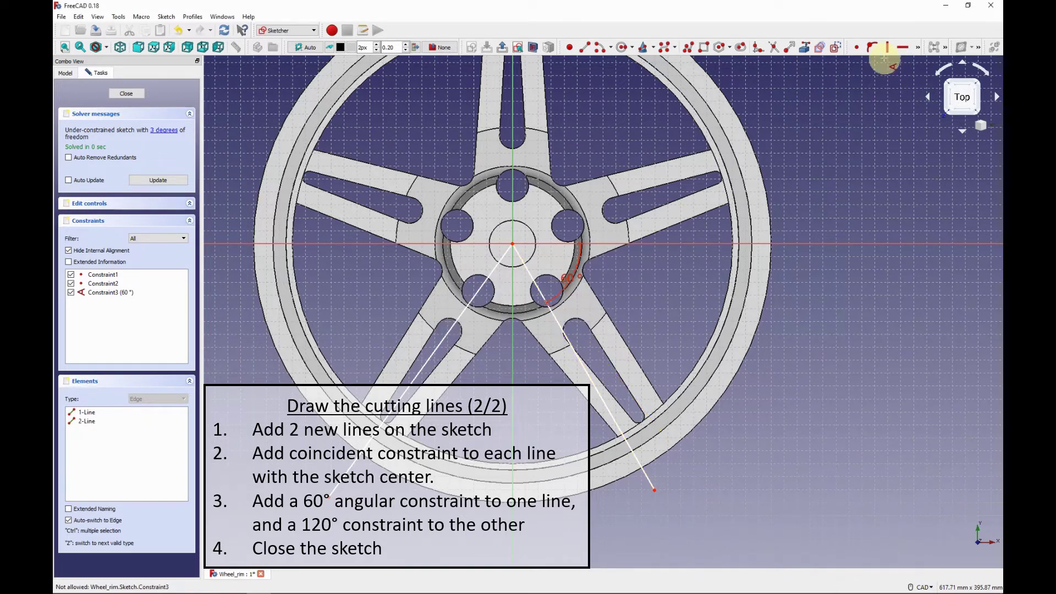
click(547, 244)
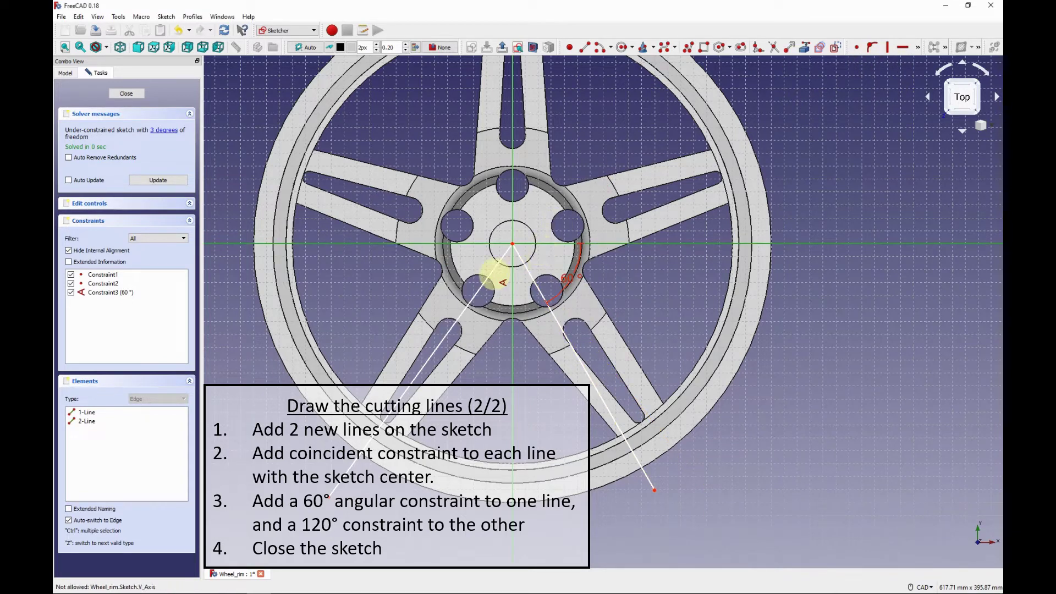
click(493, 273)
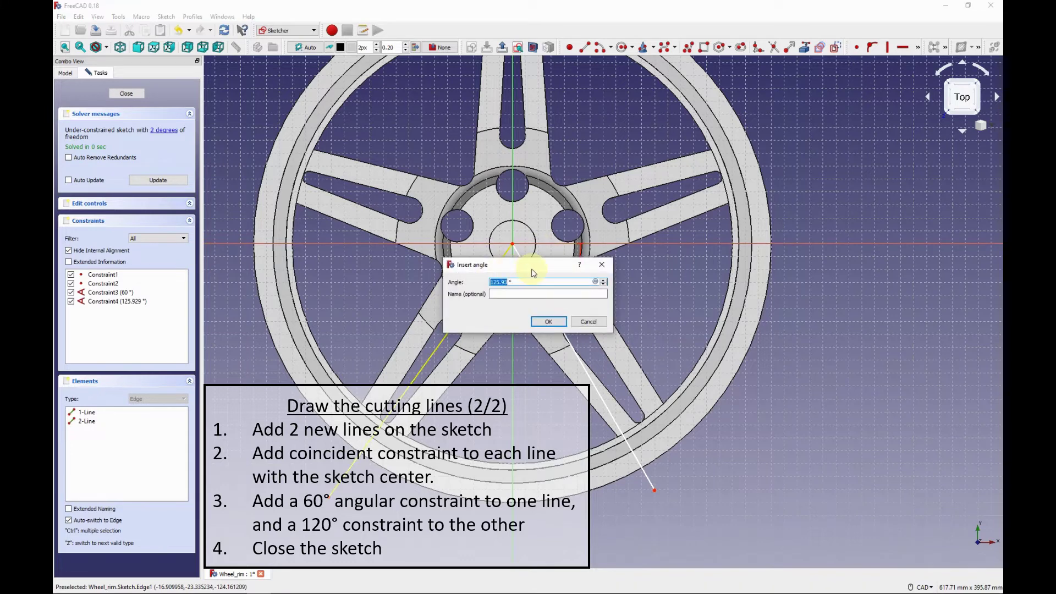
click(538, 319)
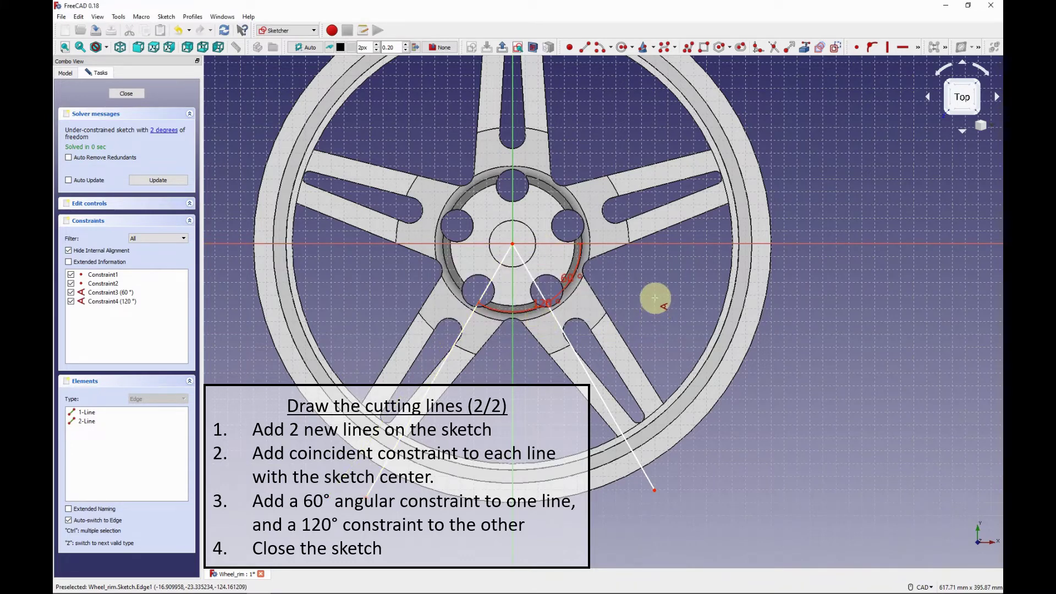
click(131, 94)
Step: Select the cutting-line Sketch in the tree and switch to the Part workbench
middle_drag(529, 223, 634, 244)
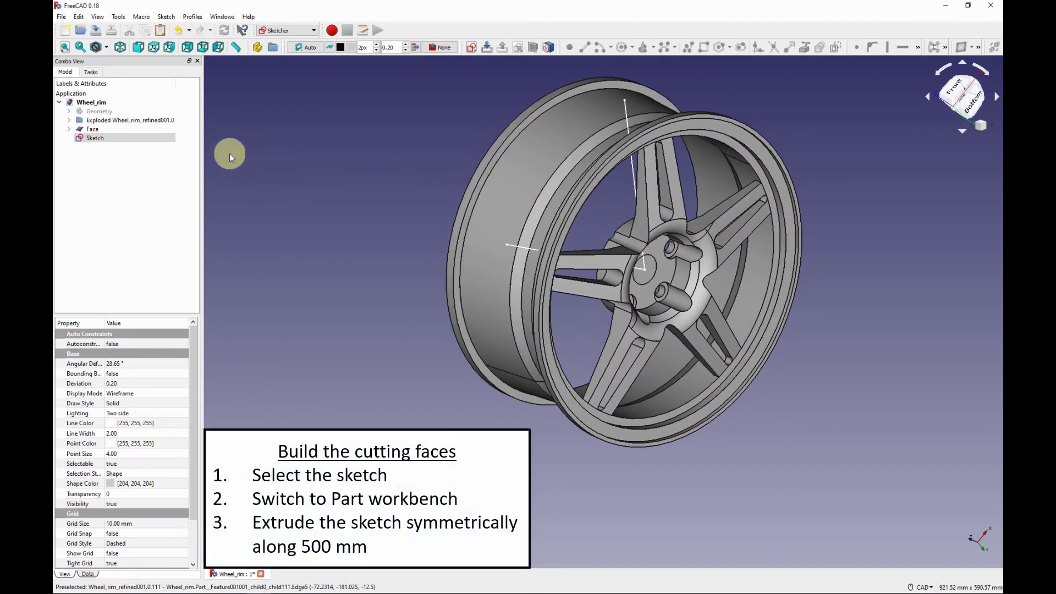
click(143, 144)
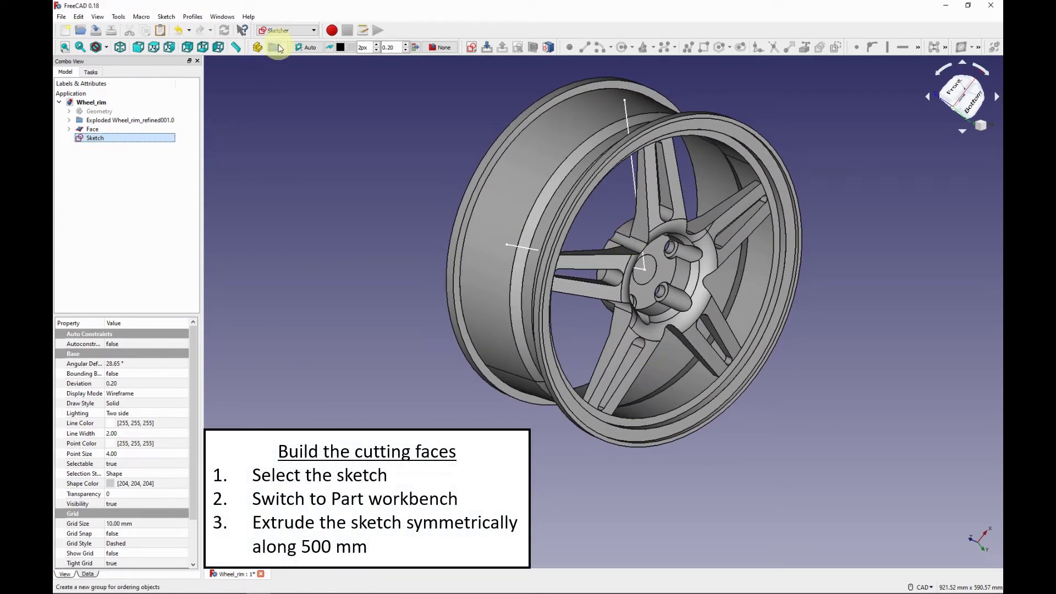
click(310, 34)
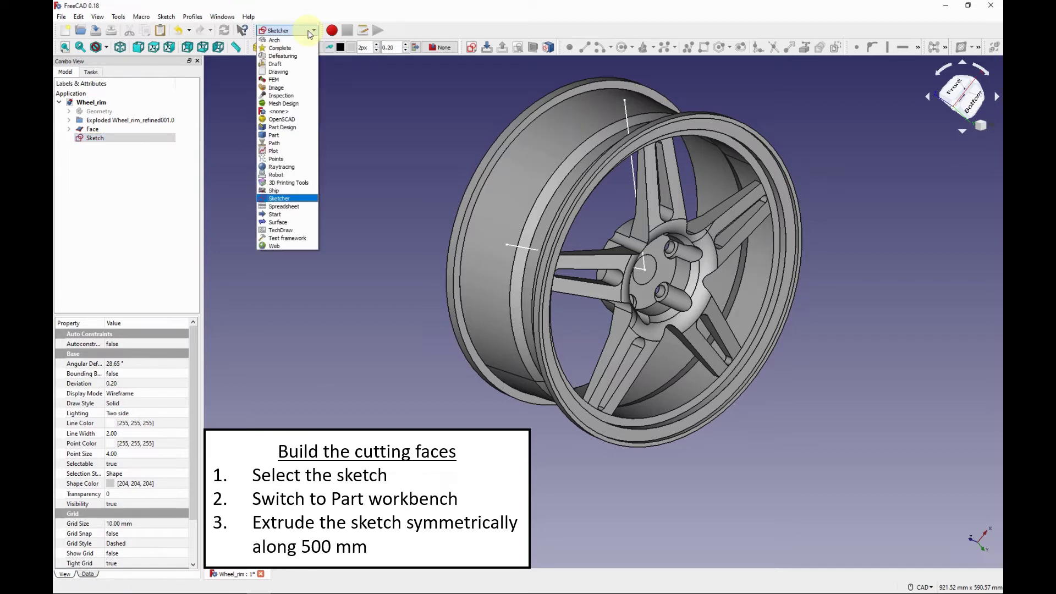
click(285, 136)
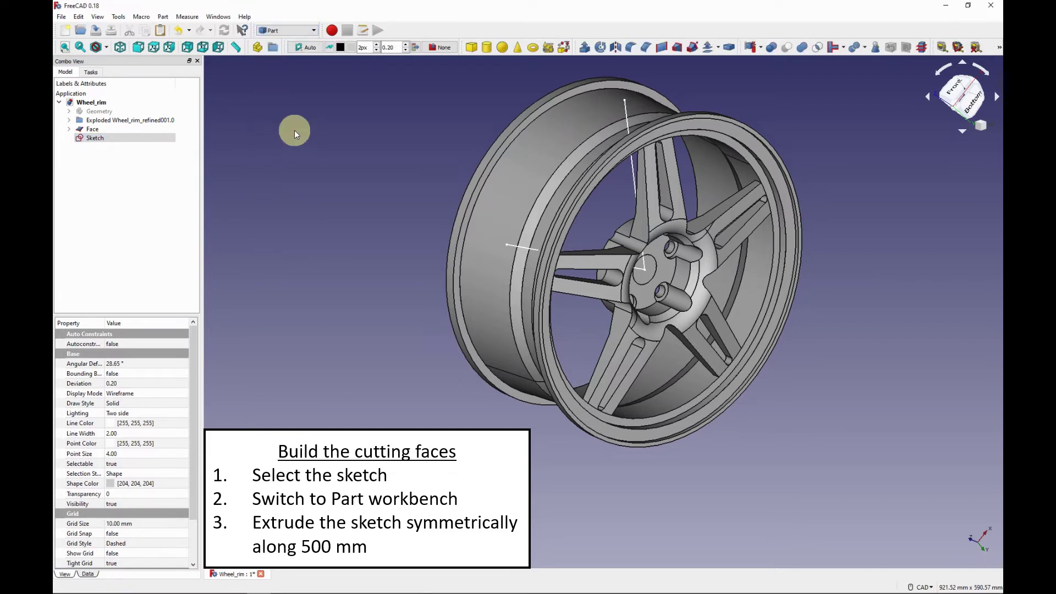
Step: Extrude the sketch symmetrically 500 mm into two cutting faces crossing the rim
click(589, 49)
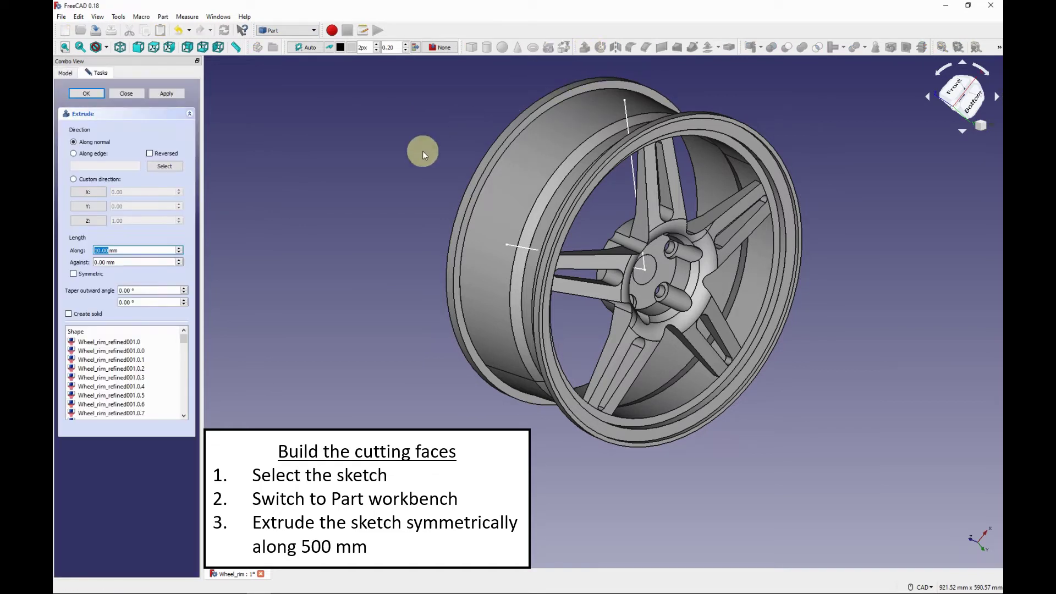
click(74, 274)
text(500)
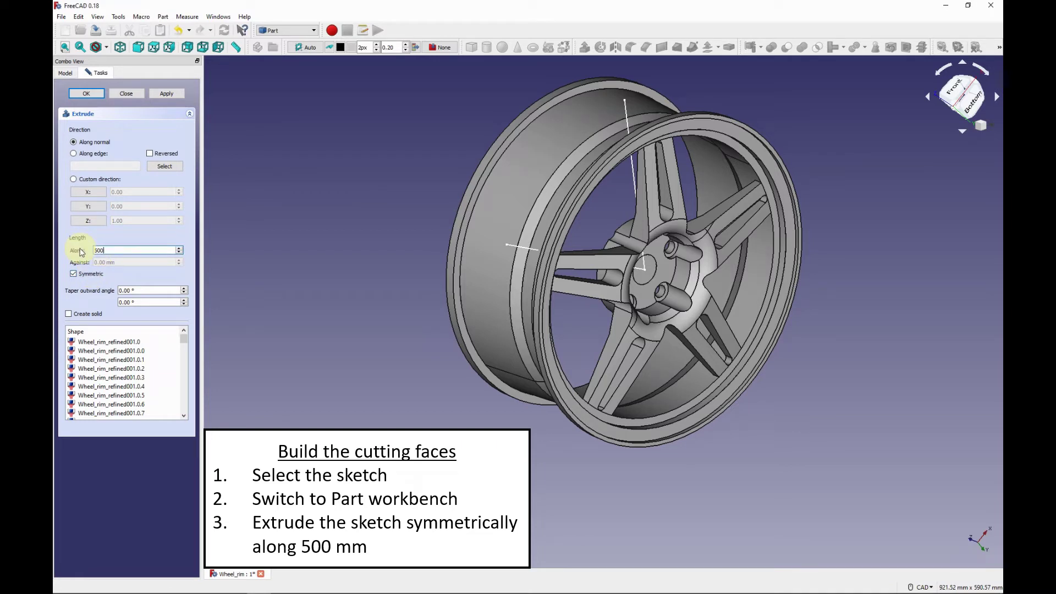
click(169, 92)
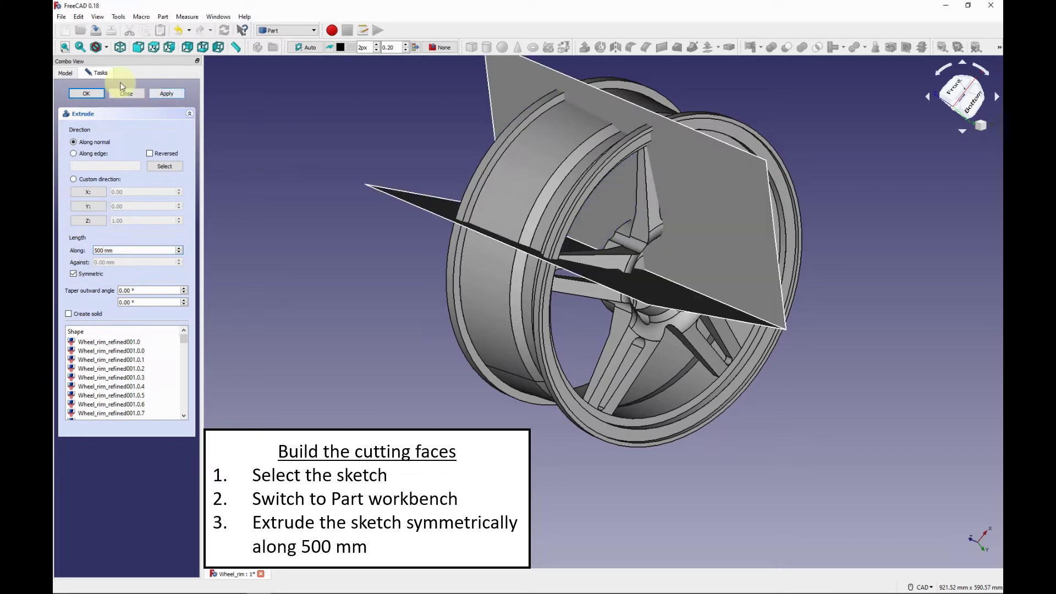
click(86, 93)
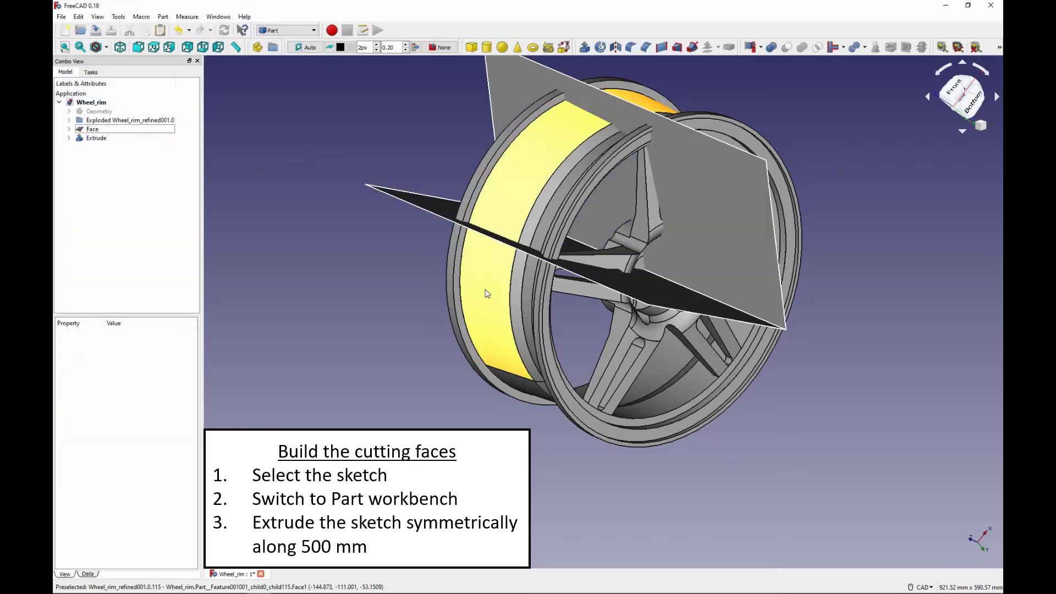
mouse_move(422, 297)
middle_down()
mouse_move(460, 295)
mouse_move(495, 326)
middle_up()
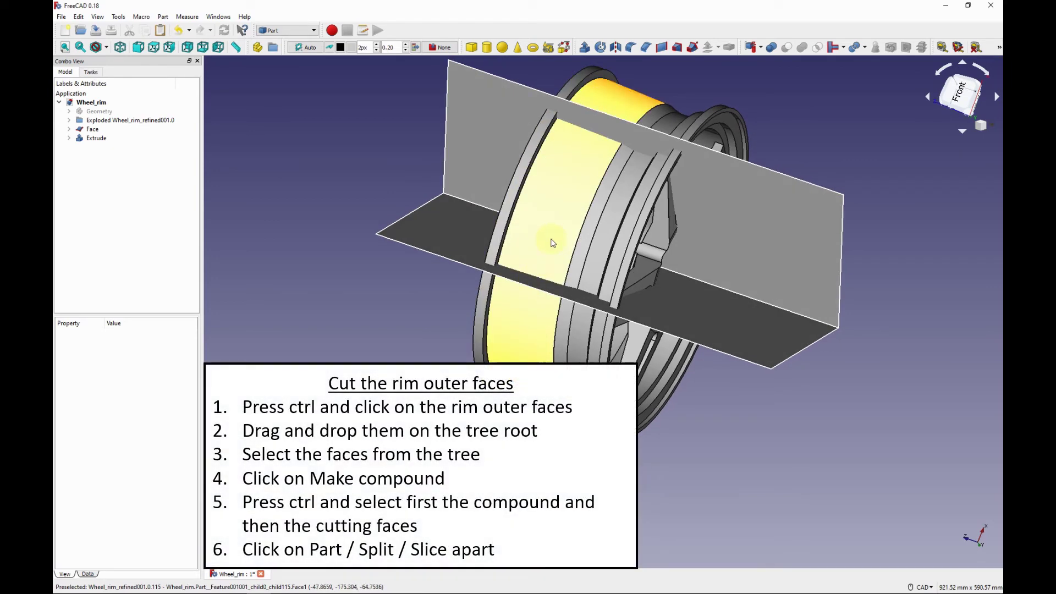
Step: Select the rim's large outer face and its narrow strips in the 3D view
ctrl+click(553, 238)
click(590, 238)
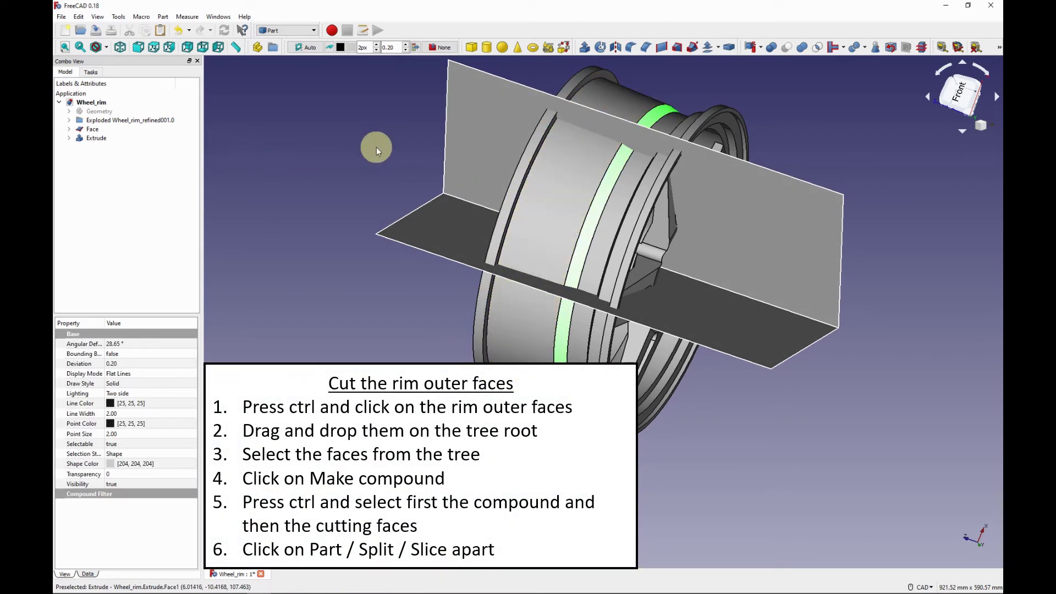
click(595, 201)
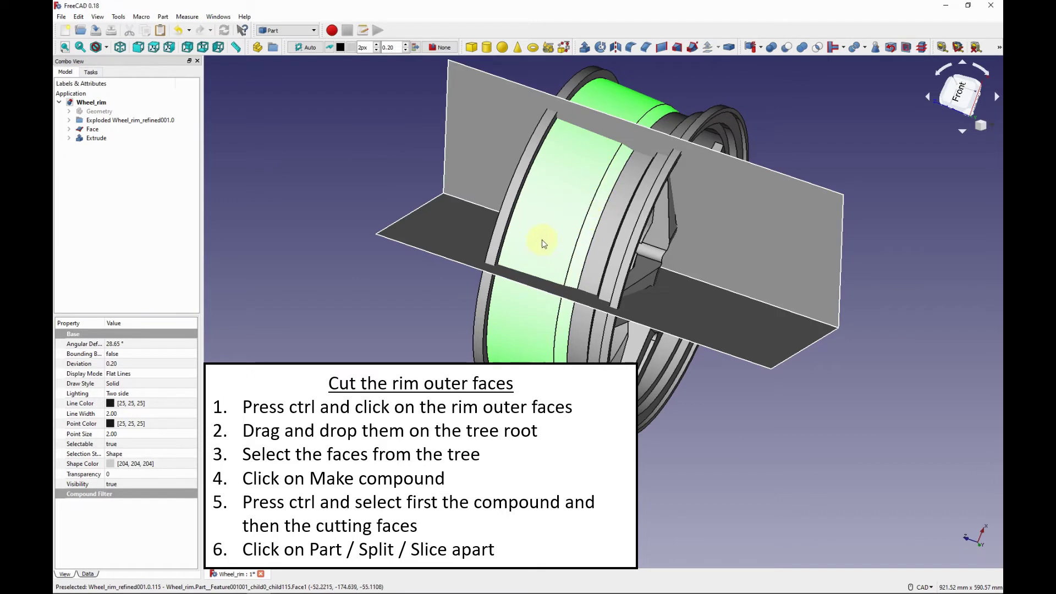
middle_drag(542, 236, 609, 241)
ctrl+click(651, 230)
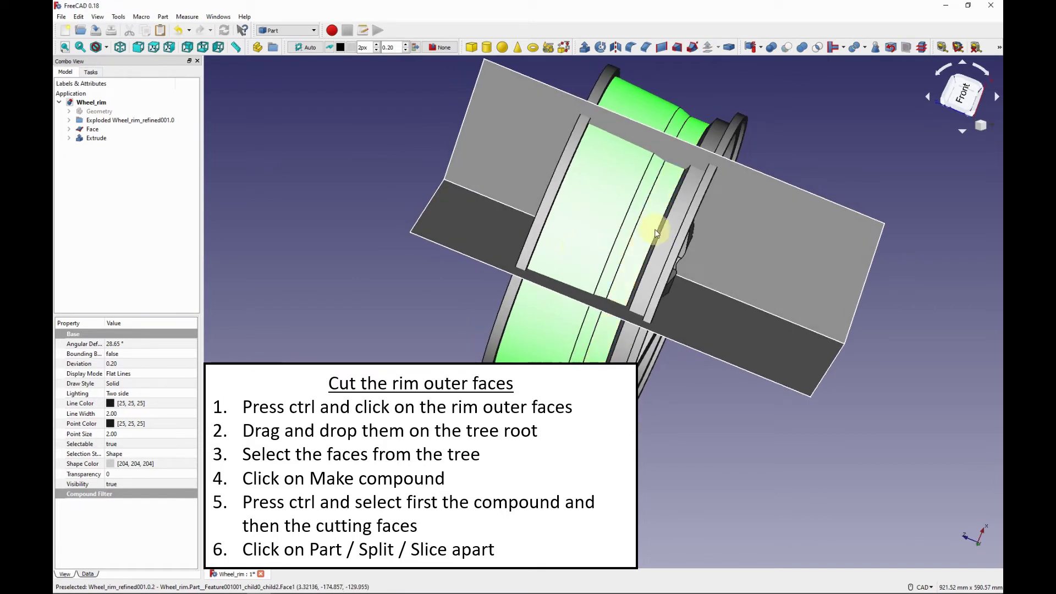
ctrl+click(660, 234)
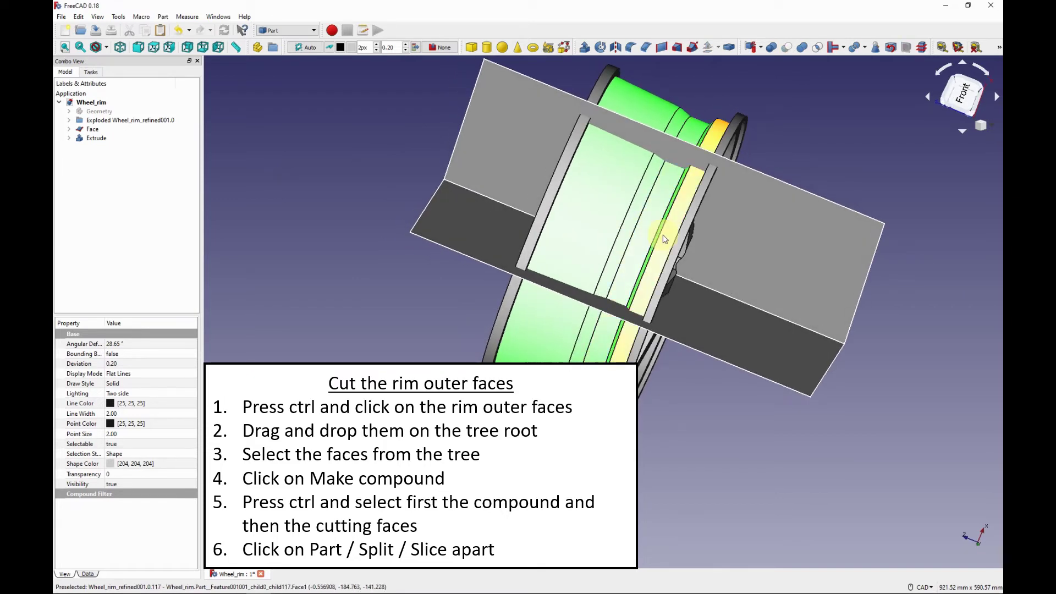
Step: Move the selected faces to the Wheel_rim root and select all five there
click(69, 120)
mouse_move(116, 142)
mouse_down()
mouse_move(72, 104)
mouse_move(101, 106)
mouse_up()
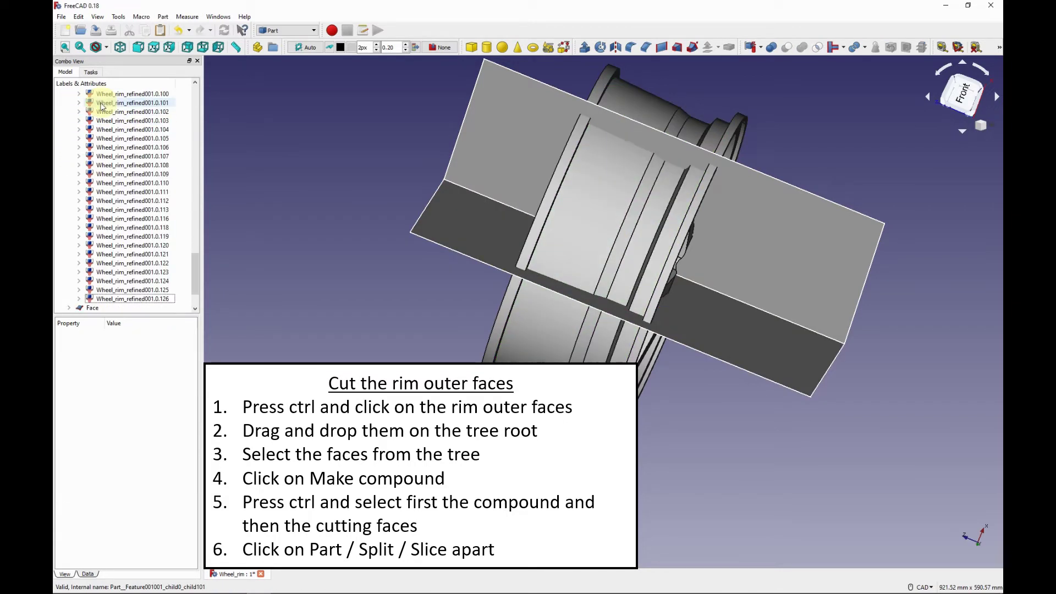
scroll(165, 231, down, 4)
scroll(199, 119, up, 4)
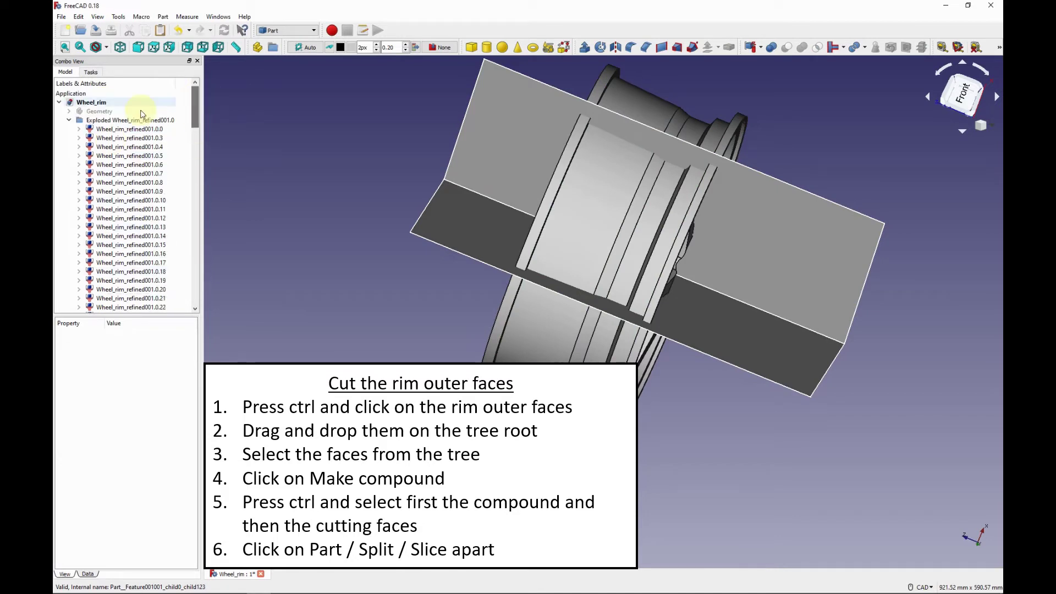
click(68, 120)
click(132, 147)
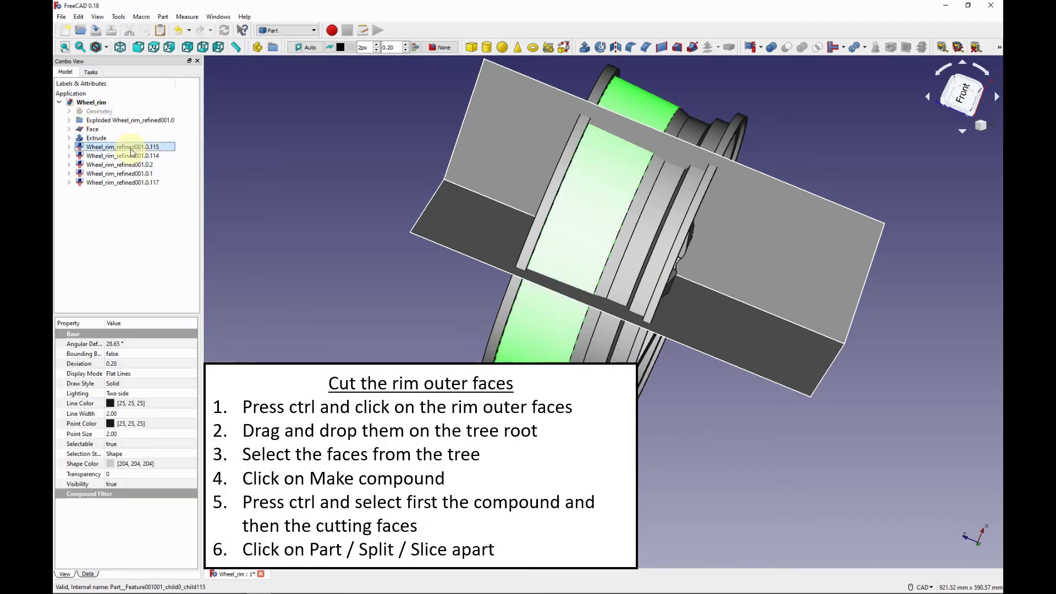
shift+click(134, 184)
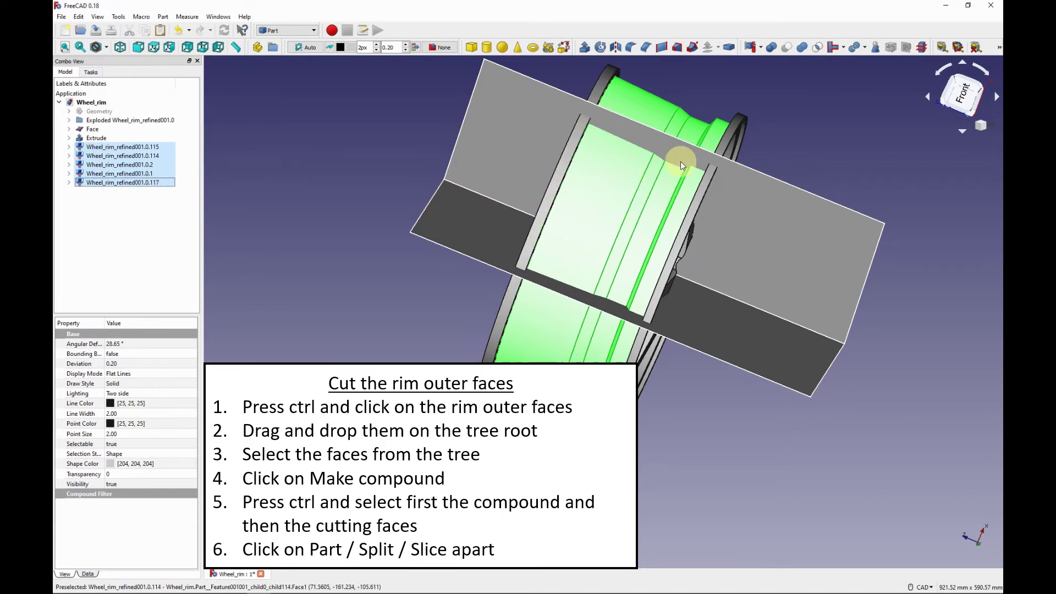
Step: Combine the five faces into a Compound and slice it apart with the Extrude cutting faces
click(761, 52)
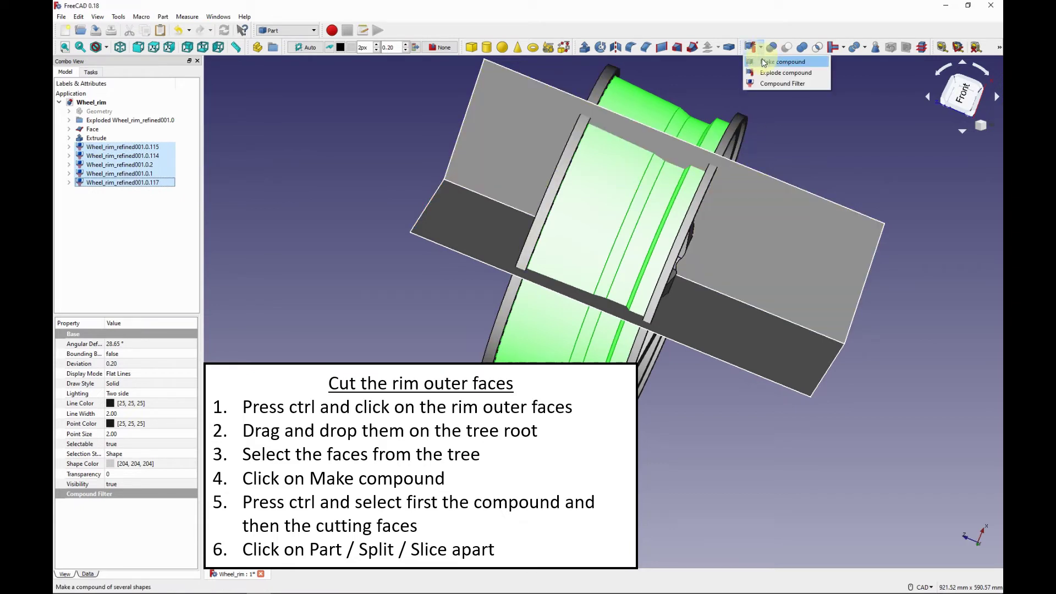
click(810, 62)
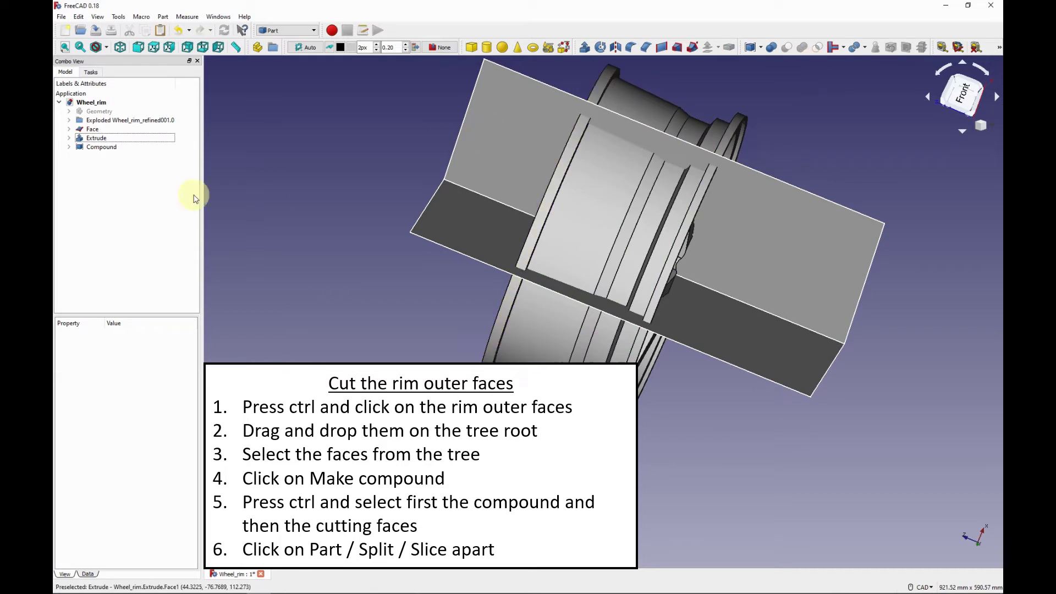
click(110, 150)
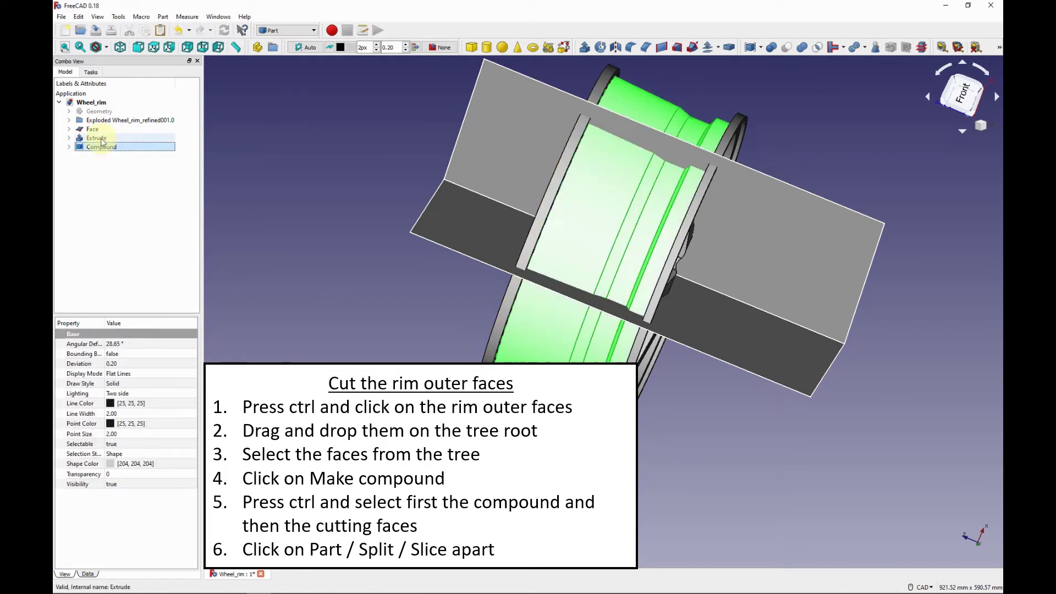
ctrl+click(97, 141)
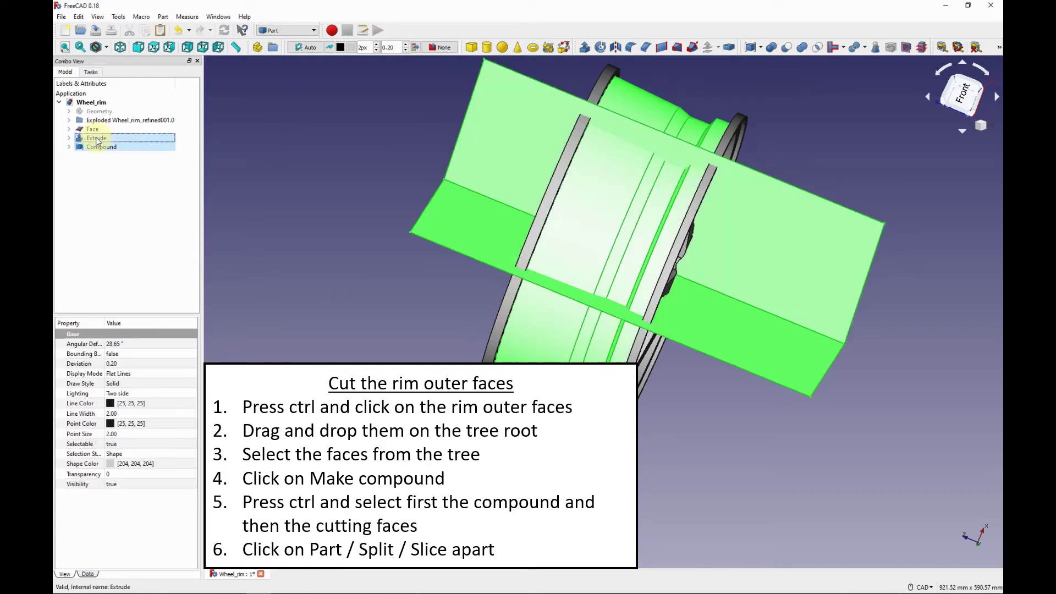
click(163, 17)
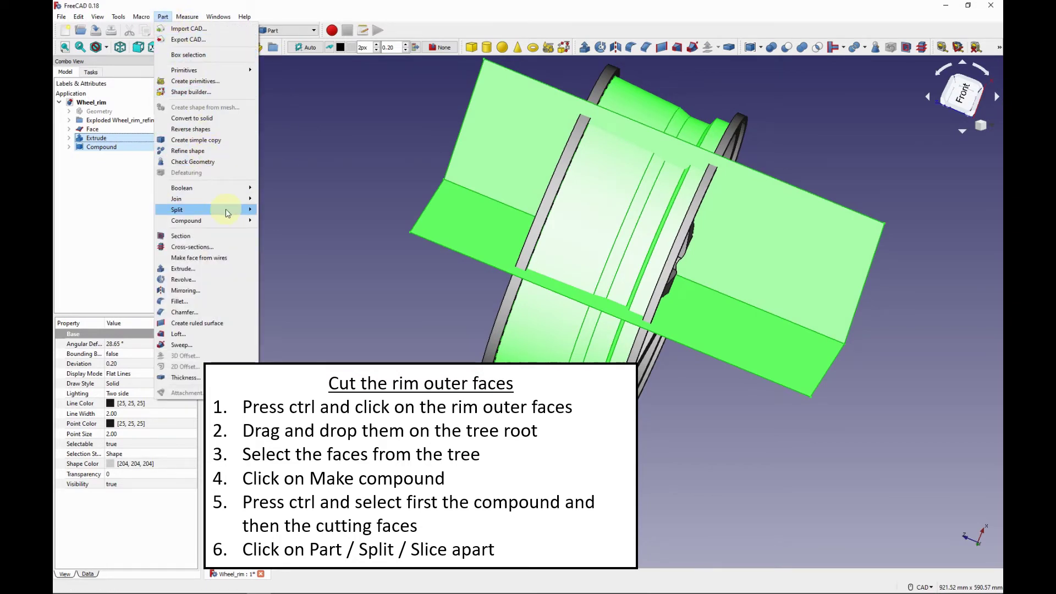
mouse_move(203, 210)
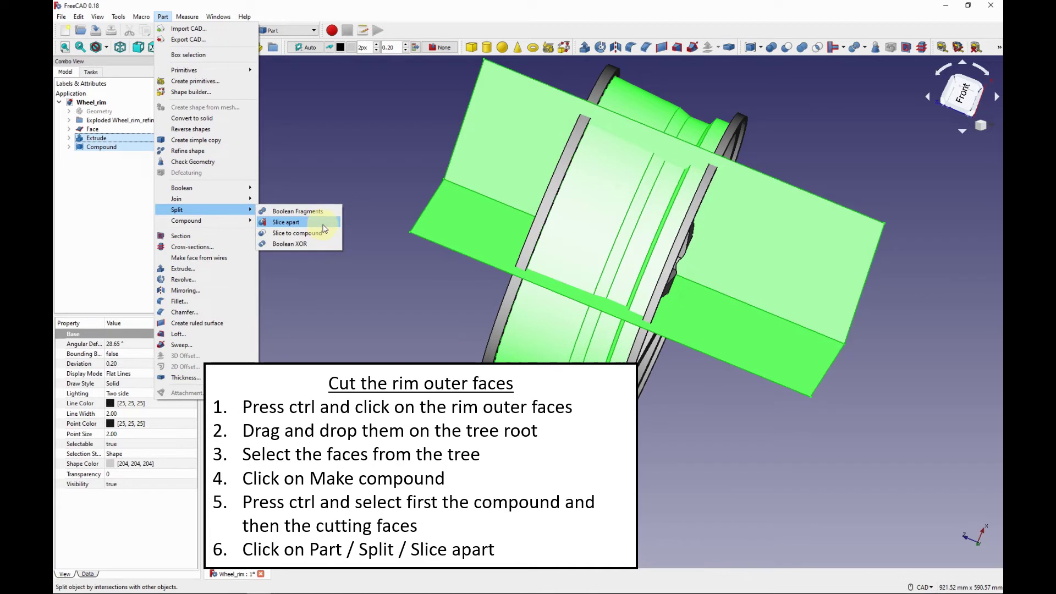
click(323, 225)
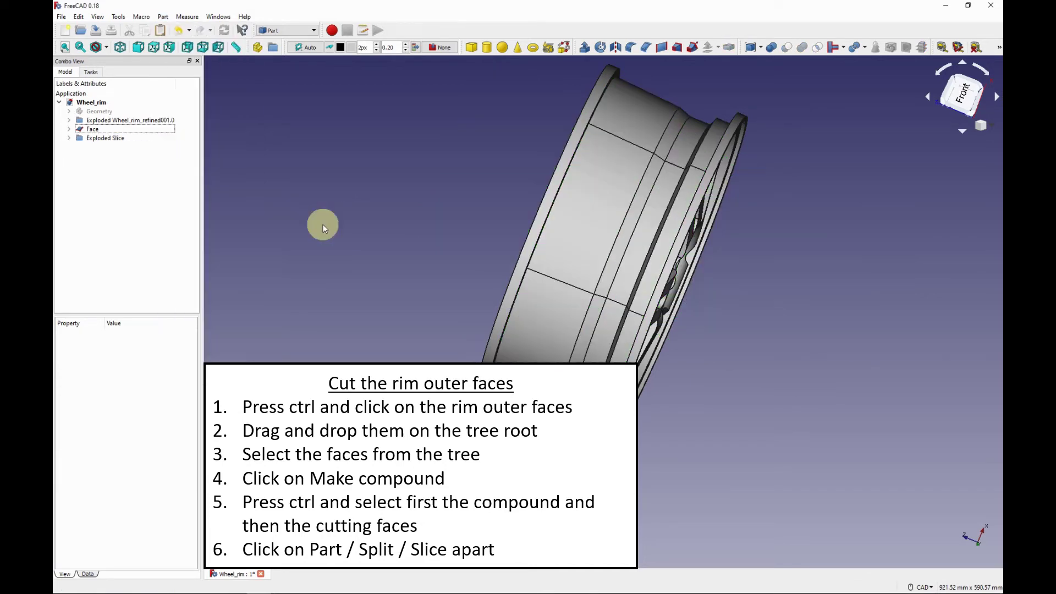
Step: Expand Exploded Slice and step through the slices from Slice.0 to inspect each piece
click(69, 138)
click(104, 149)
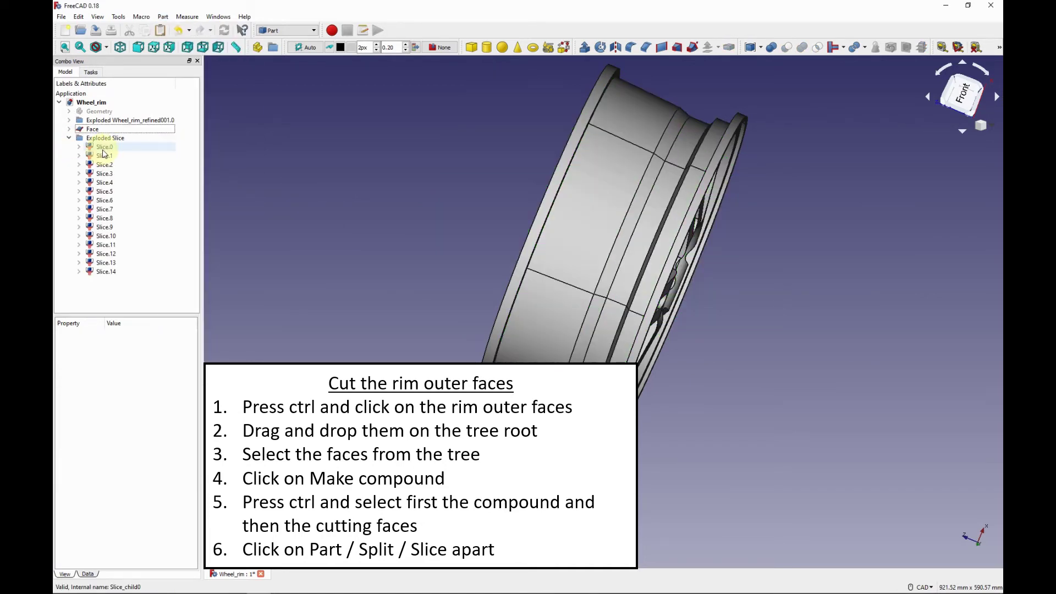
key(Down)
key(Down)
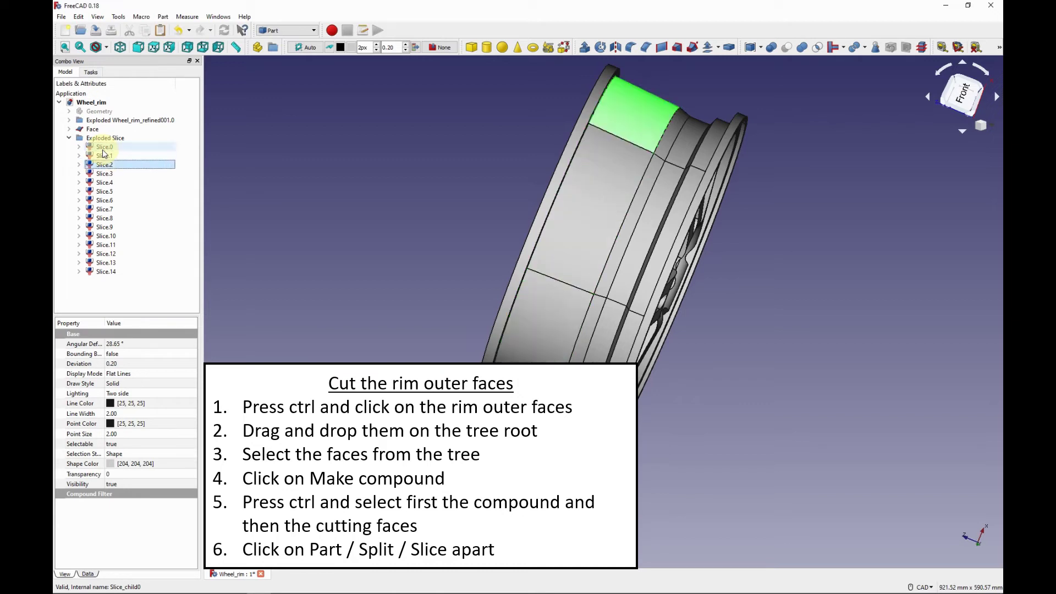
key(Down)
key(Down)
key(Down)
key(Down)
key(Down)
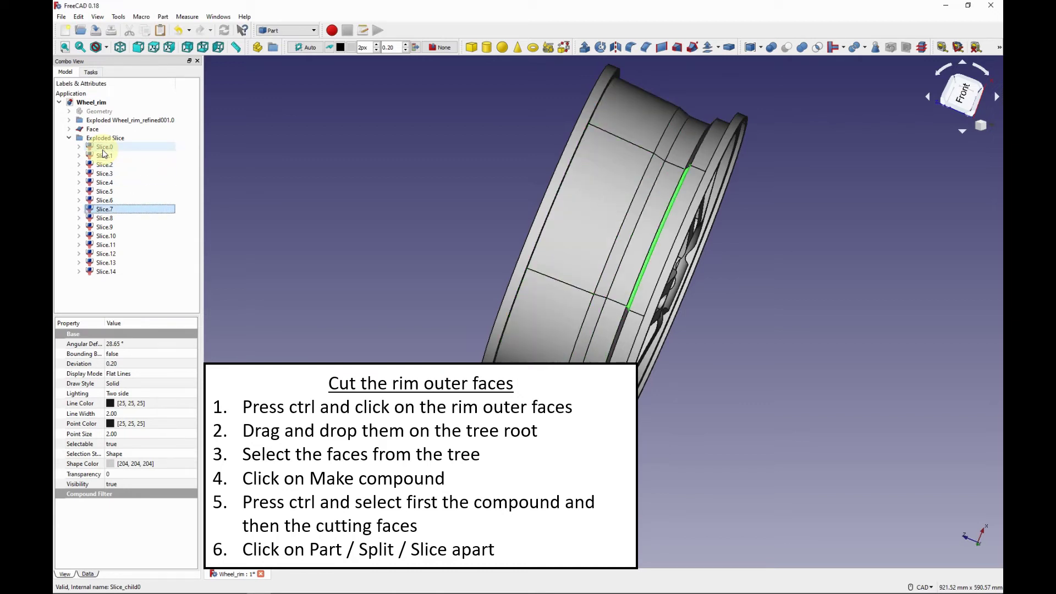
key(Down)
key(Down)
key(Down)
key(Down)
key(Down)
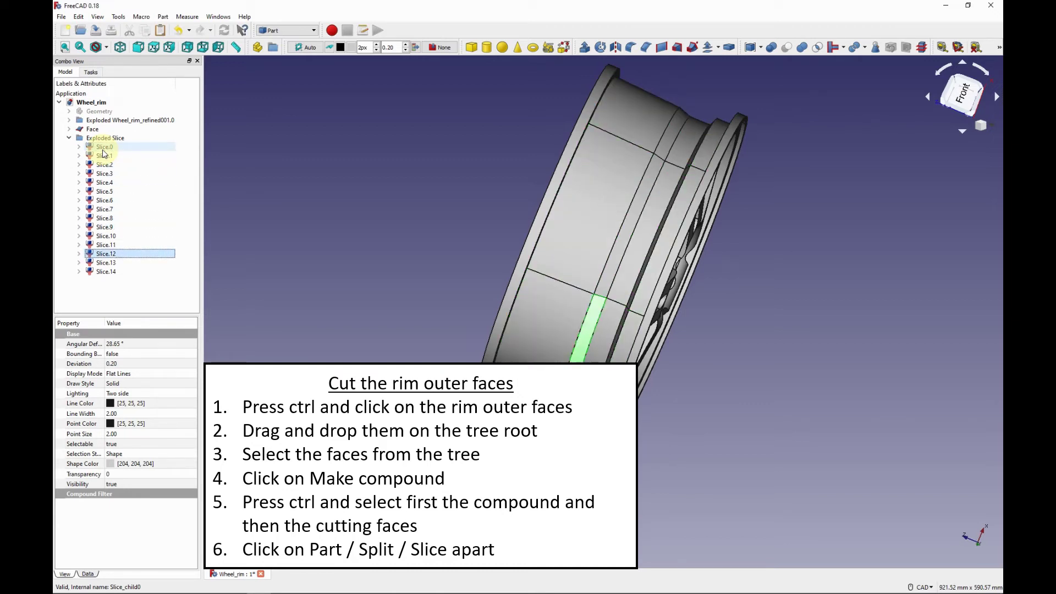
key(Down)
key(Down)
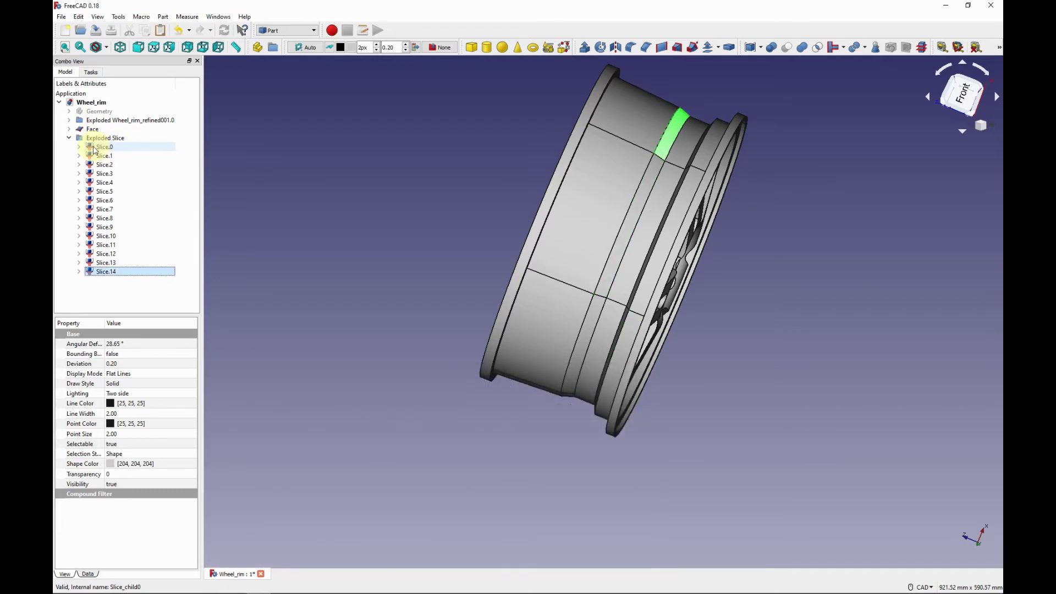
click(95, 148)
Step: Move Slice.0–Slice.14 into Exploded Wheel_rim_refined001.0 and delete the empty Exploded Slice group
shift+click(107, 272)
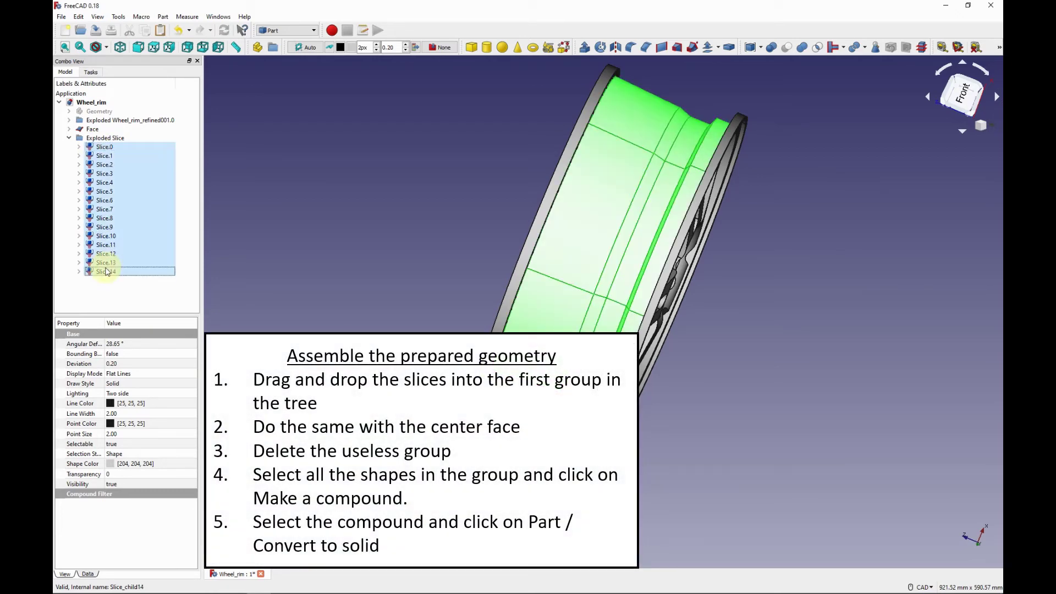
drag(107, 272, 116, 215)
drag(107, 152, 112, 121)
click(92, 131)
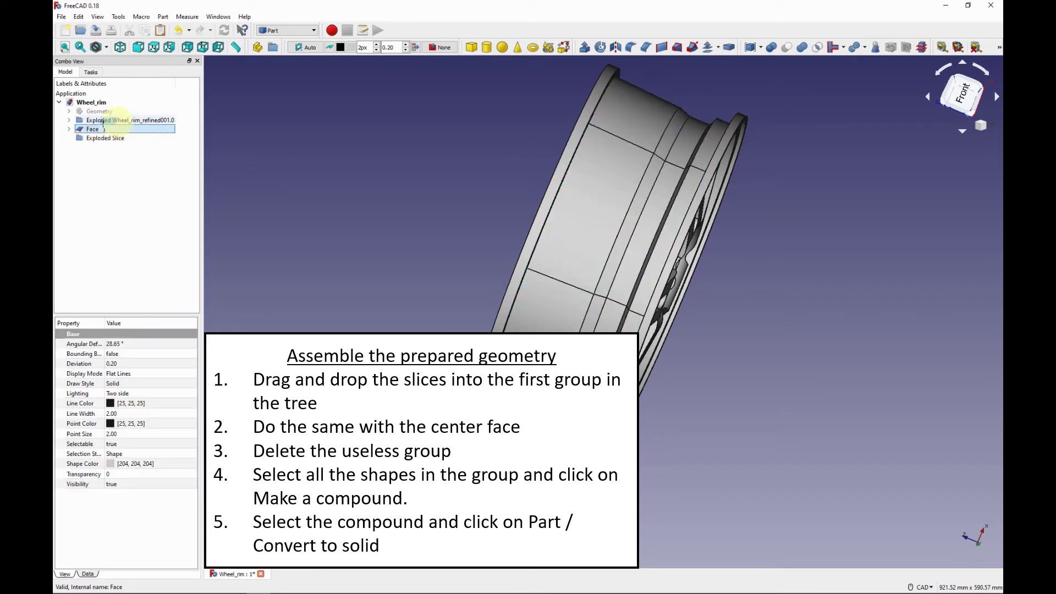
click(112, 131)
right_click(112, 130)
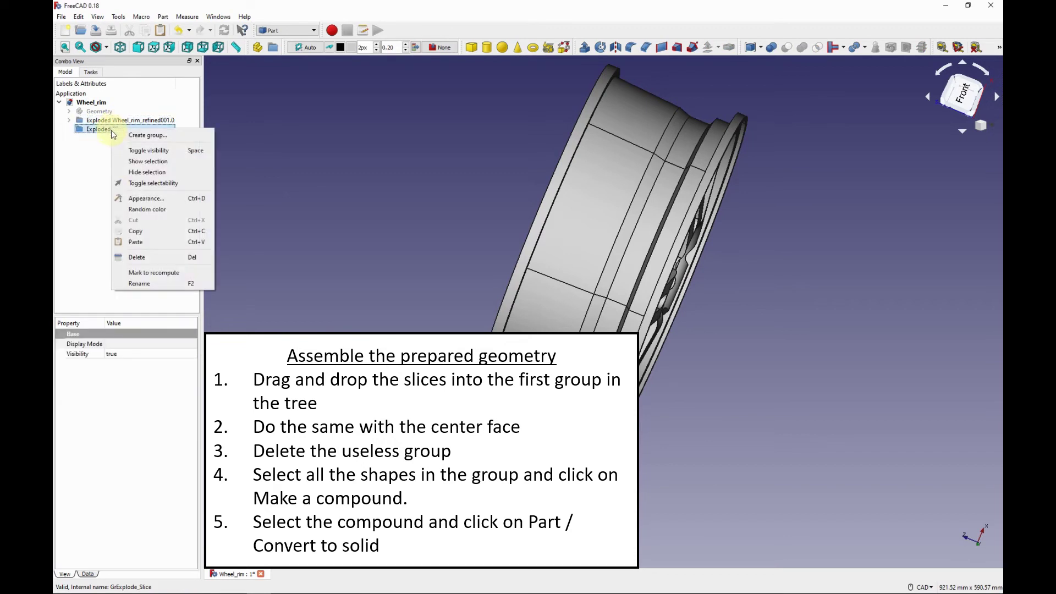
click(138, 257)
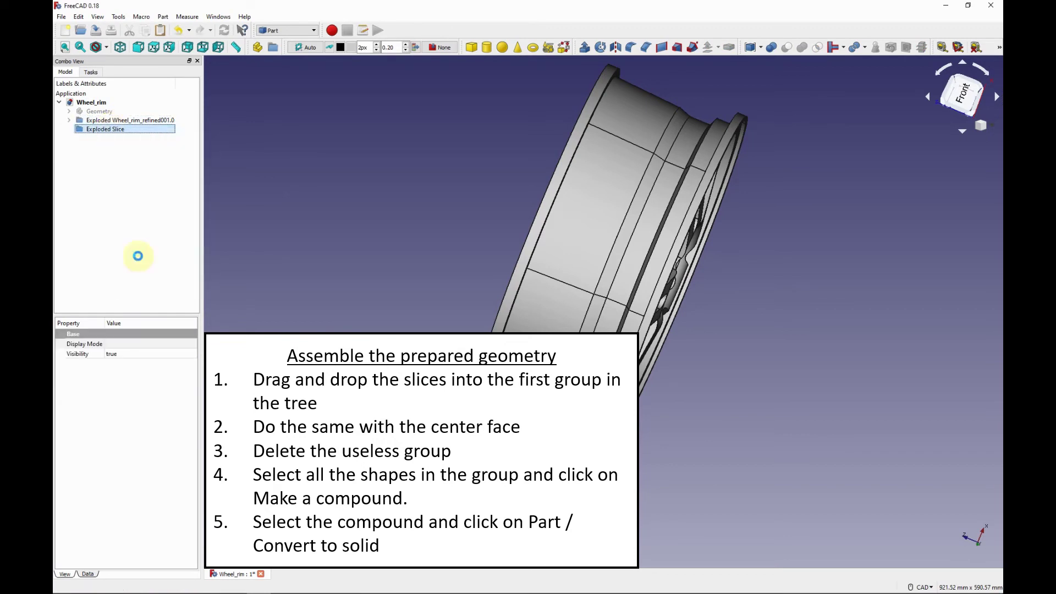
Step: Check the slices on the wheel, then select every shape in the group down to Face
click(69, 120)
drag(194, 108, 194, 284)
click(146, 237)
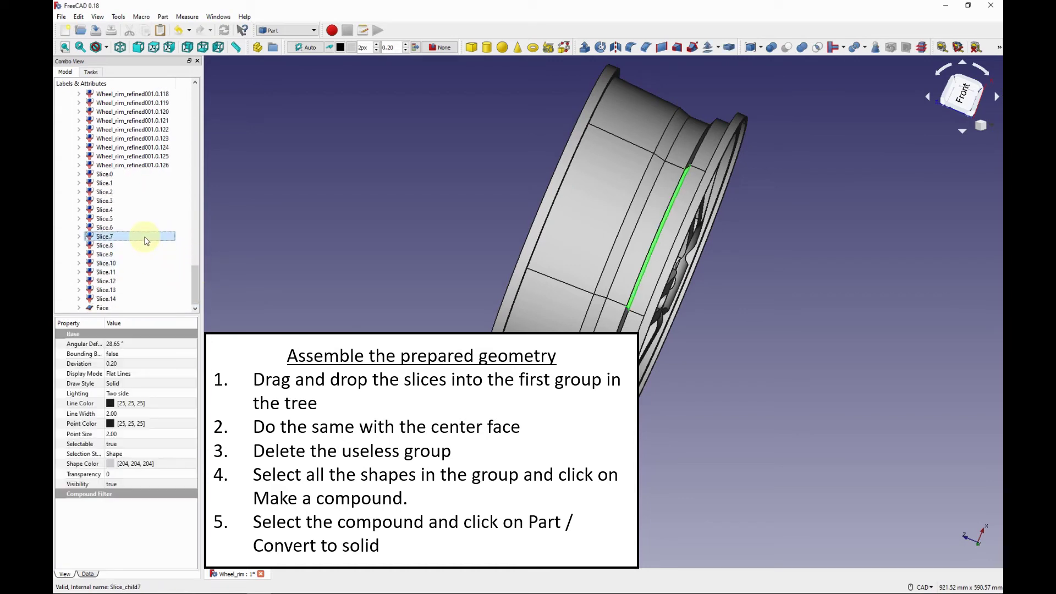
key(Down)
key(Down)
key(Down)
key(Down)
key(Down)
key(Down)
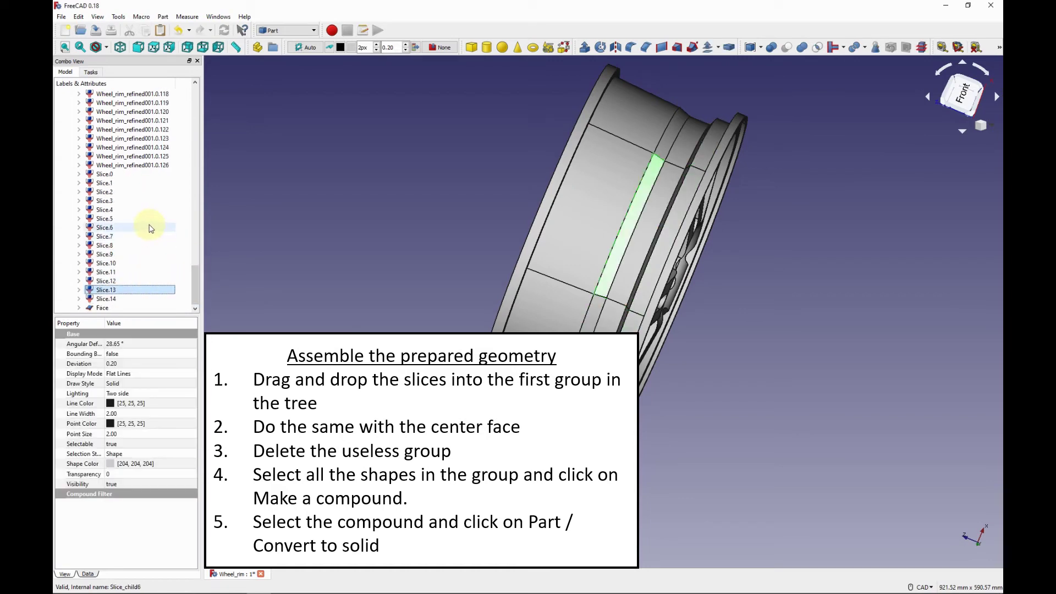
key(Down)
key(Down)
mouse_move(572, 287)
middle_down()
mouse_move(559, 299)
mouse_move(521, 257)
mouse_move(472, 237)
middle_up()
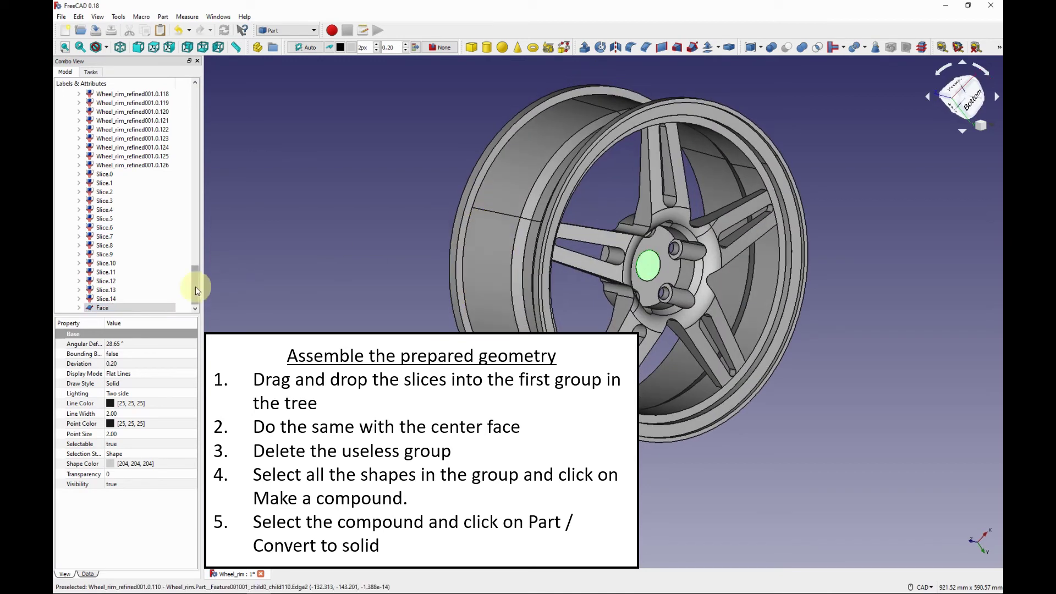
mouse_move(196, 286)
mouse_down()
mouse_move(196, 95)
mouse_move(197, 289)
mouse_up()
click(161, 120)
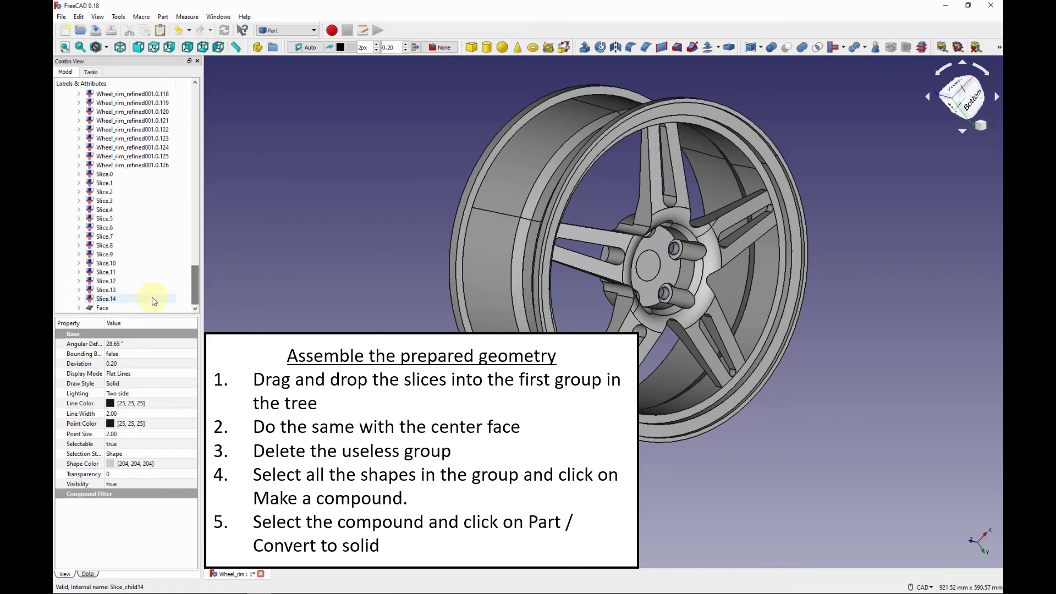
shift+click(142, 308)
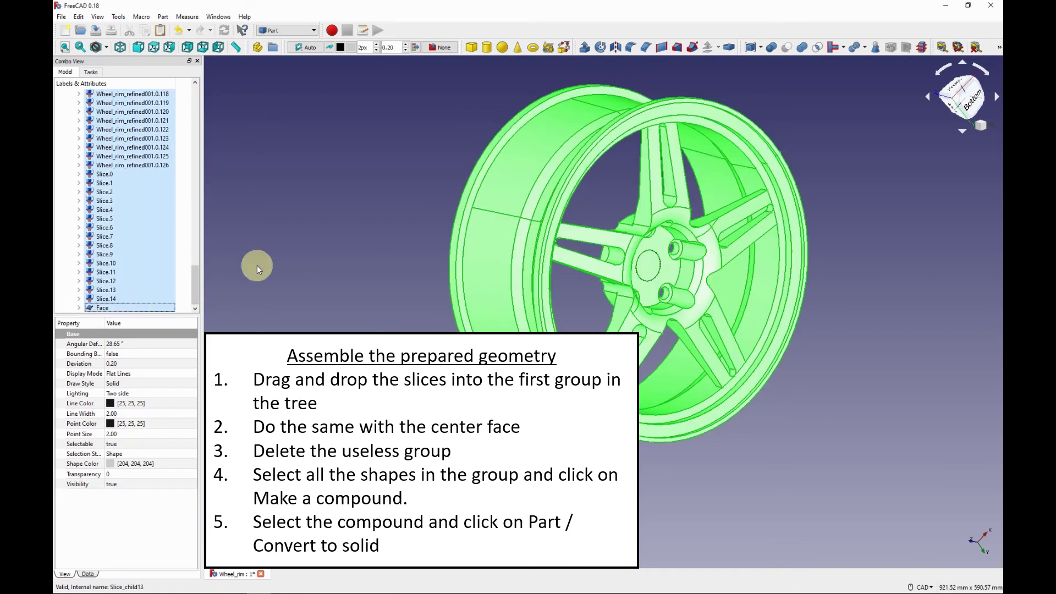
Step: Make Compound001 from the selected wheel shapes and select it in the tree
click(763, 48)
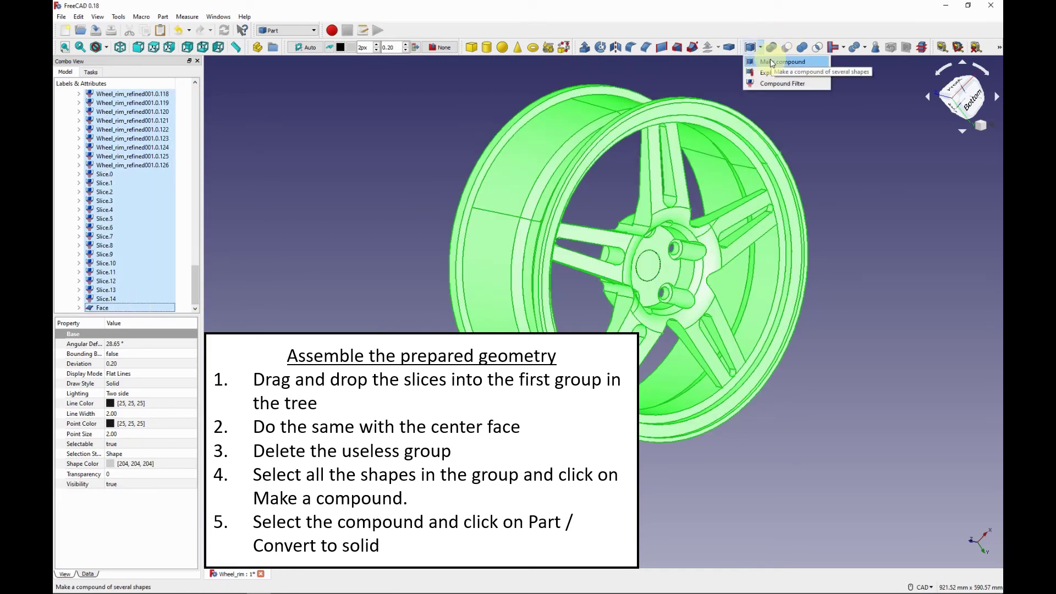
click(770, 61)
drag(195, 272, 202, 95)
double_click(94, 129)
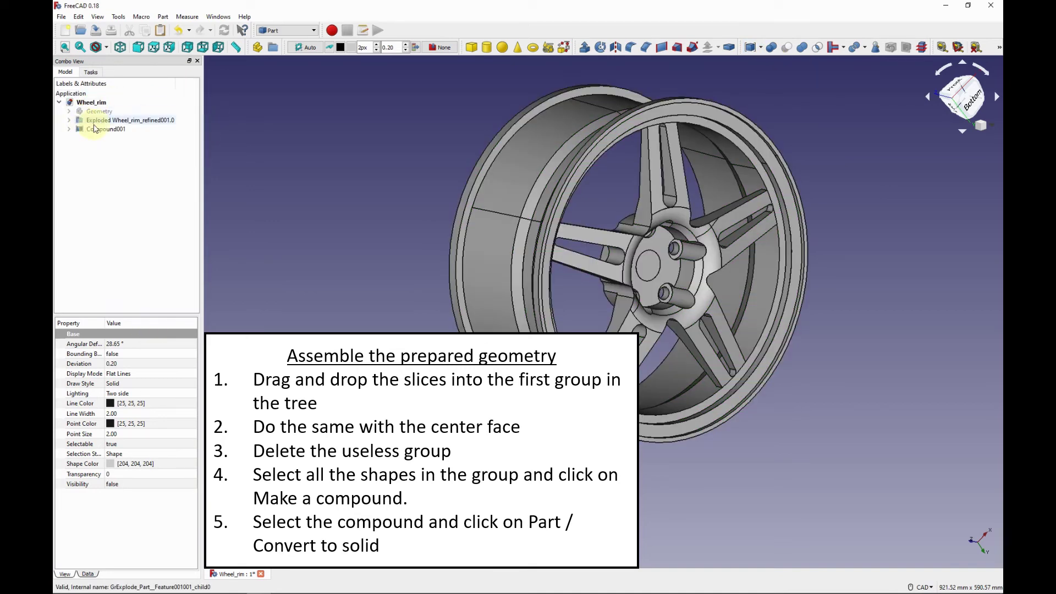
click(105, 132)
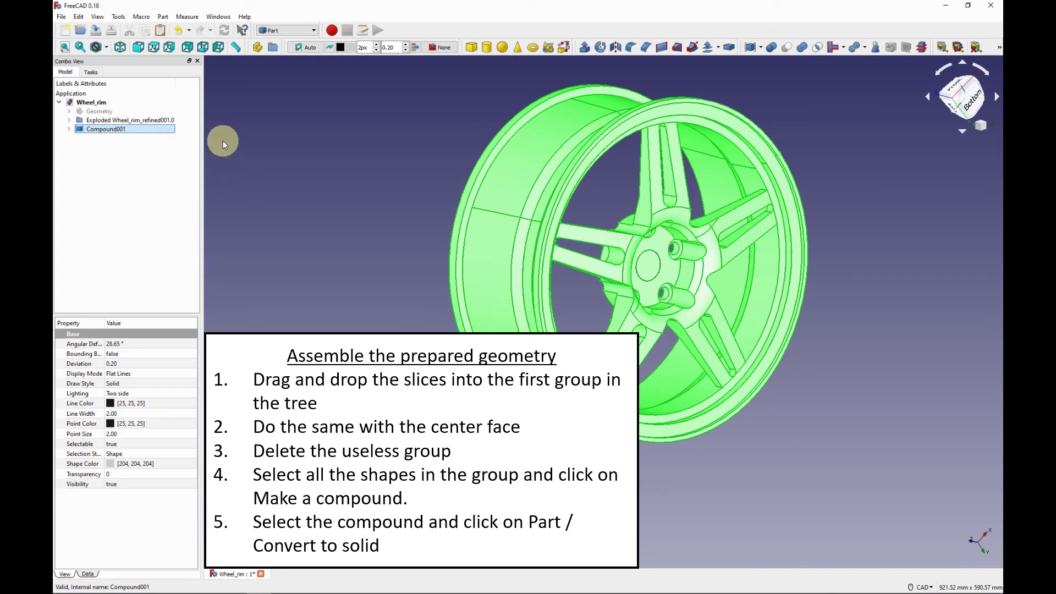
Step: Convert Compound001 to a solid, then hide the original Compound001 and the Exploded group
click(164, 17)
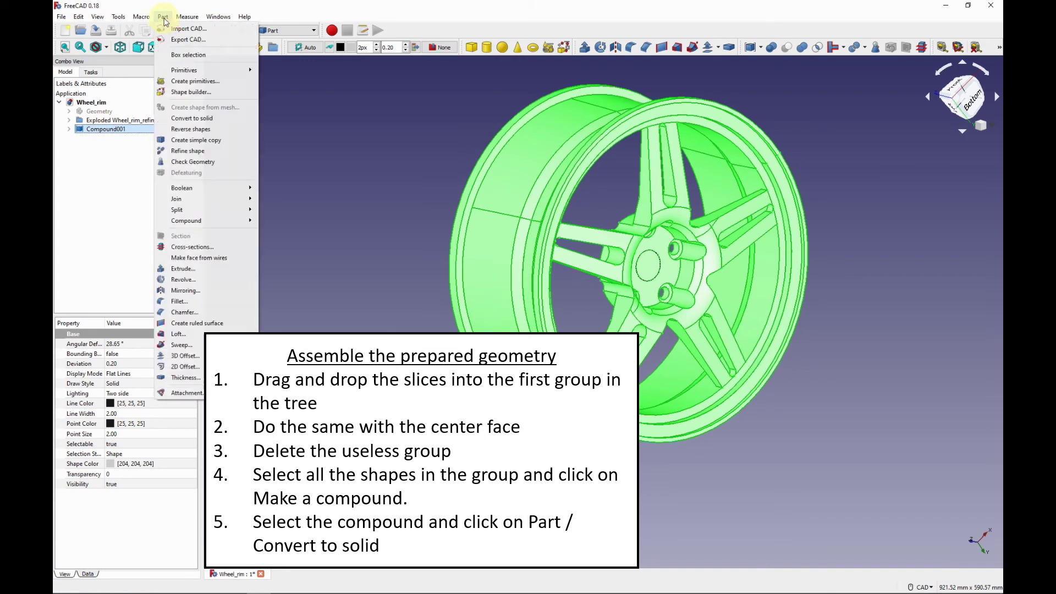
click(232, 119)
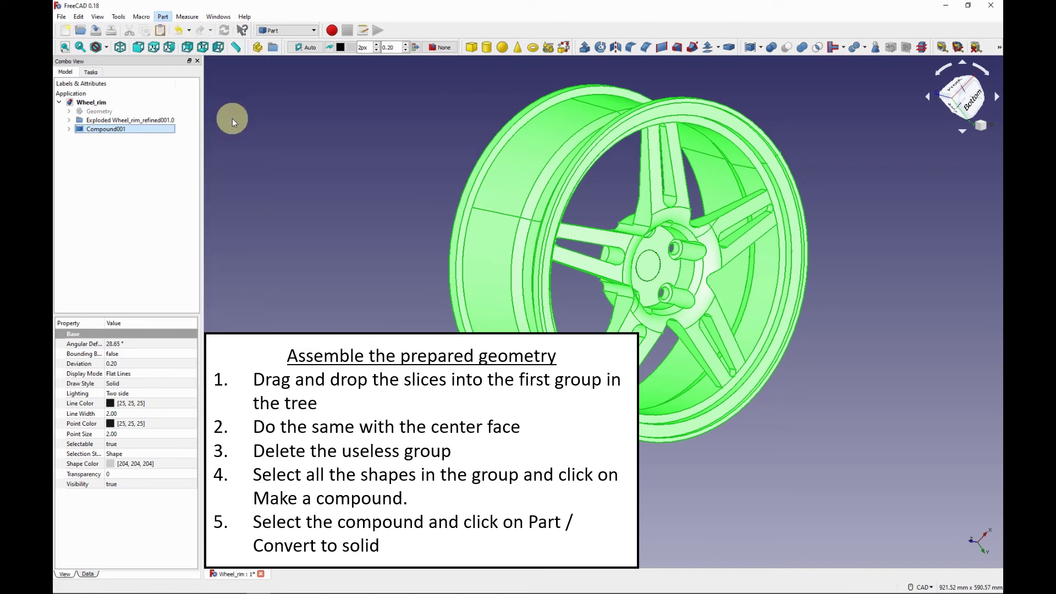
click(130, 124)
key(space)
click(110, 129)
key(space)
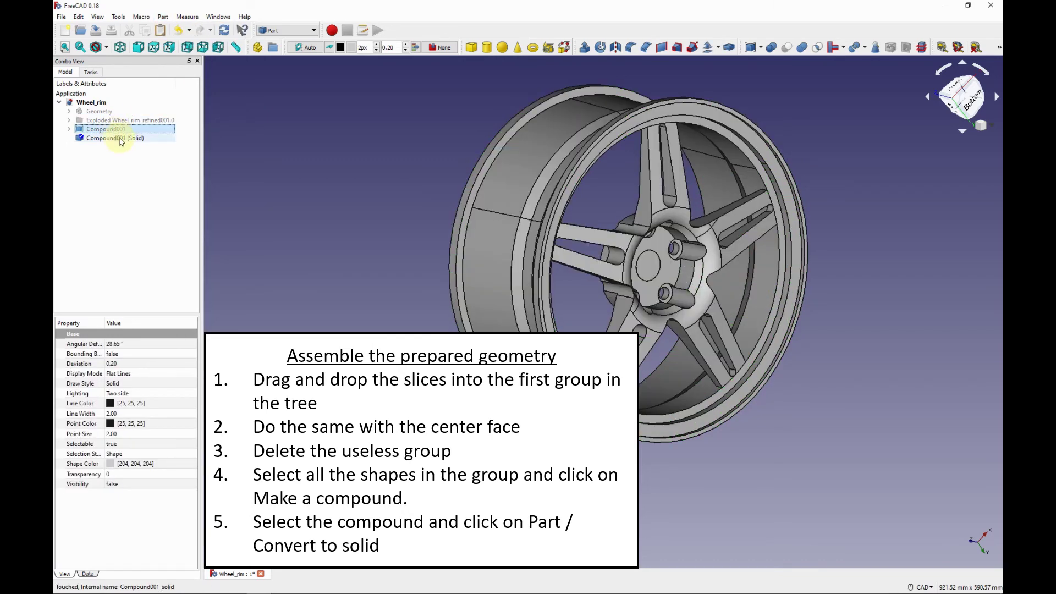
click(120, 139)
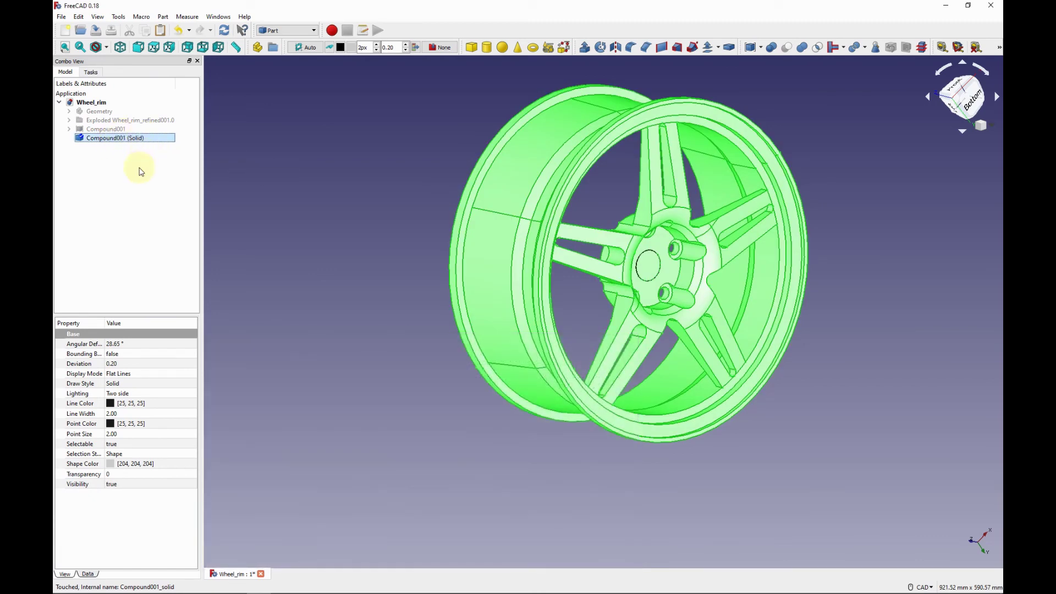
click(140, 172)
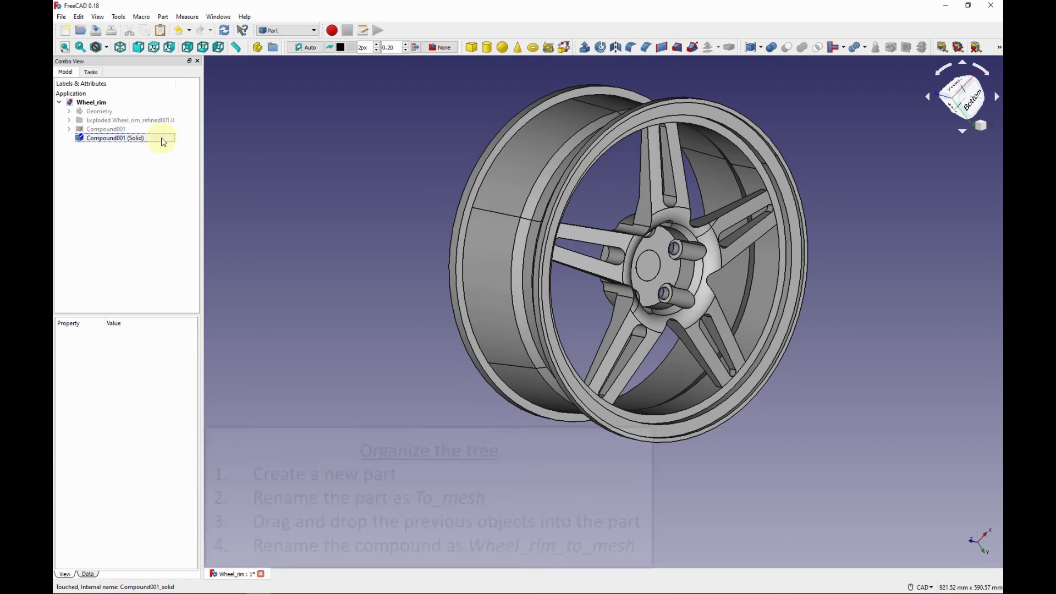
Step: Create a new part container and rename Part001 to To_mesh
click(258, 50)
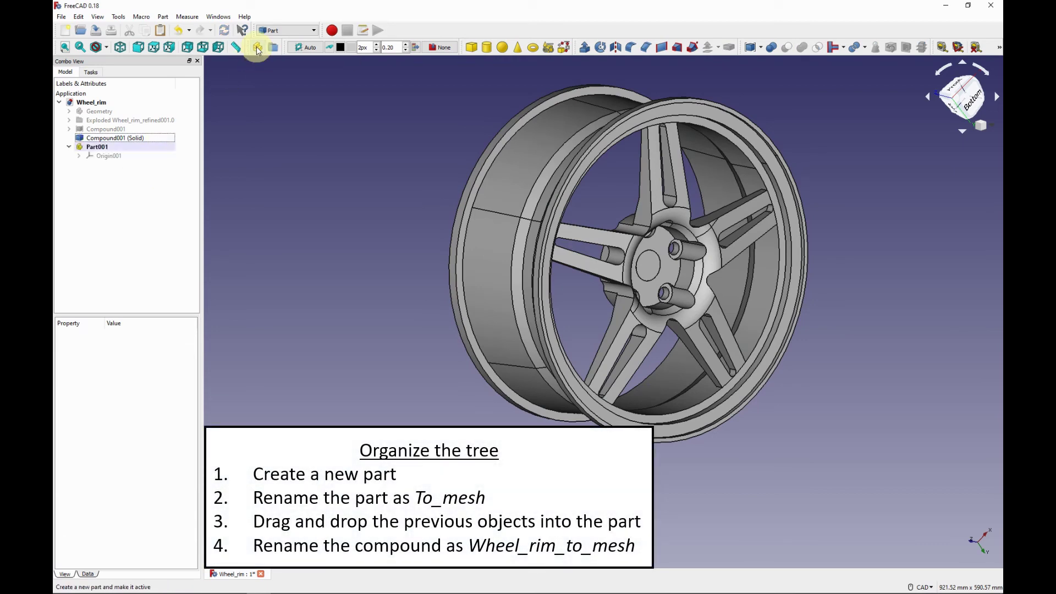
right_click(101, 150)
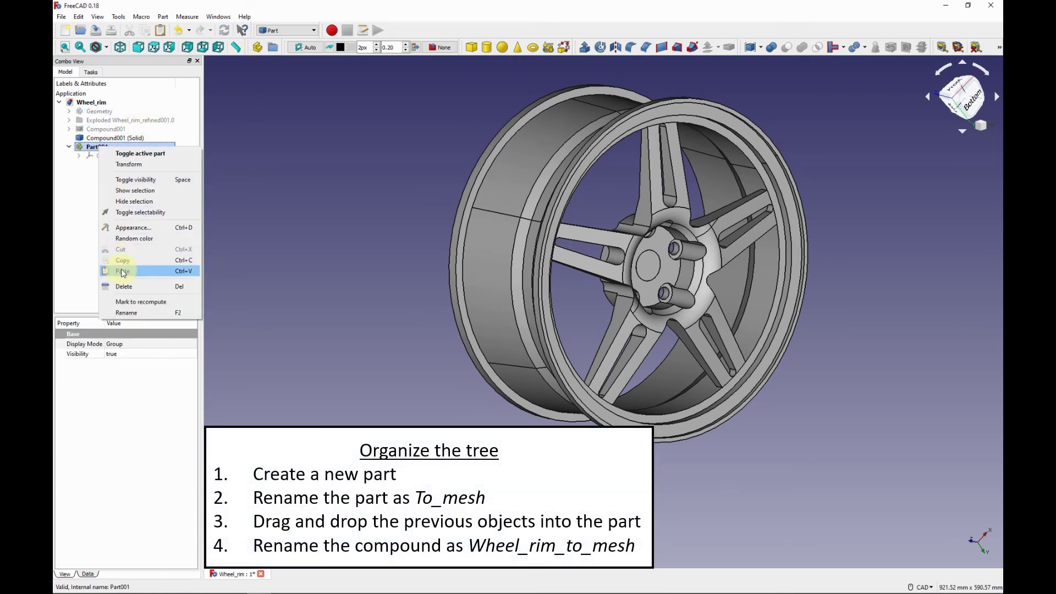
click(129, 312)
text(To_mesh)
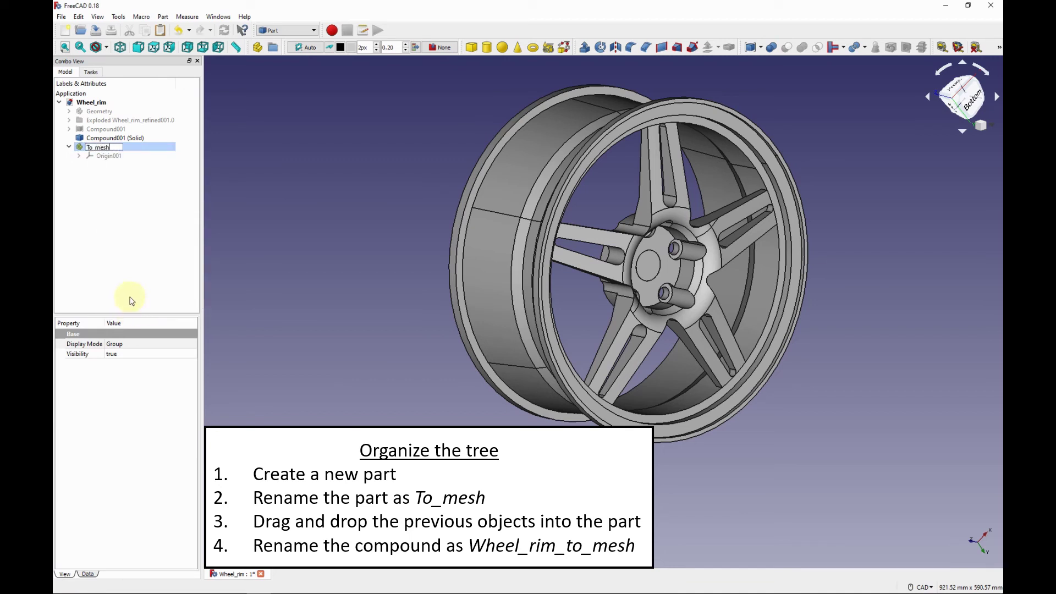
key(Return)
Step: Move the Exploded group, Compound001 and Compound001 (Solid) into To_mesh
click(118, 120)
shift+click(122, 138)
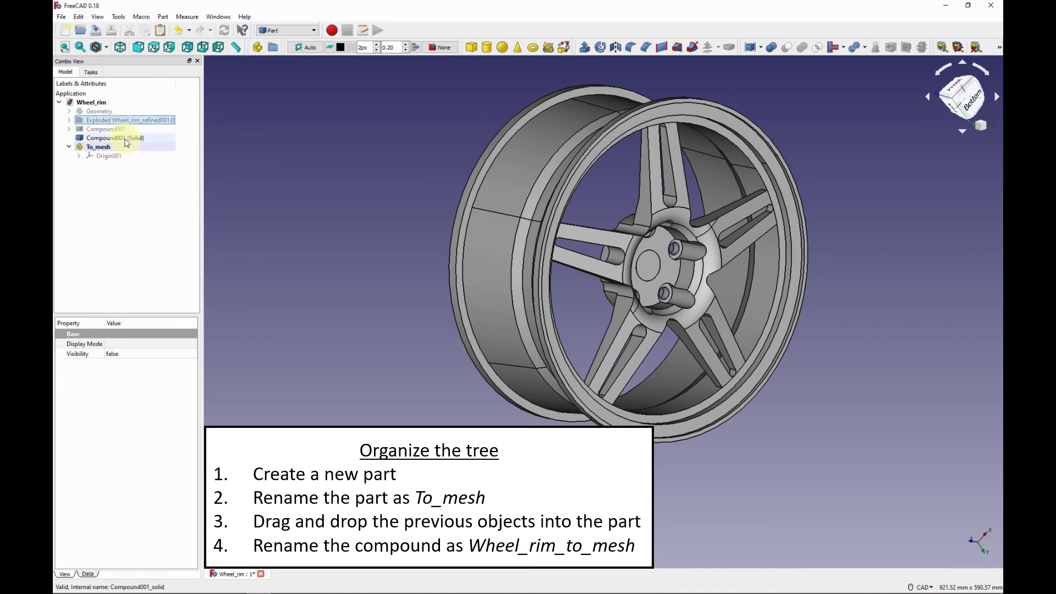
drag(122, 138, 99, 147)
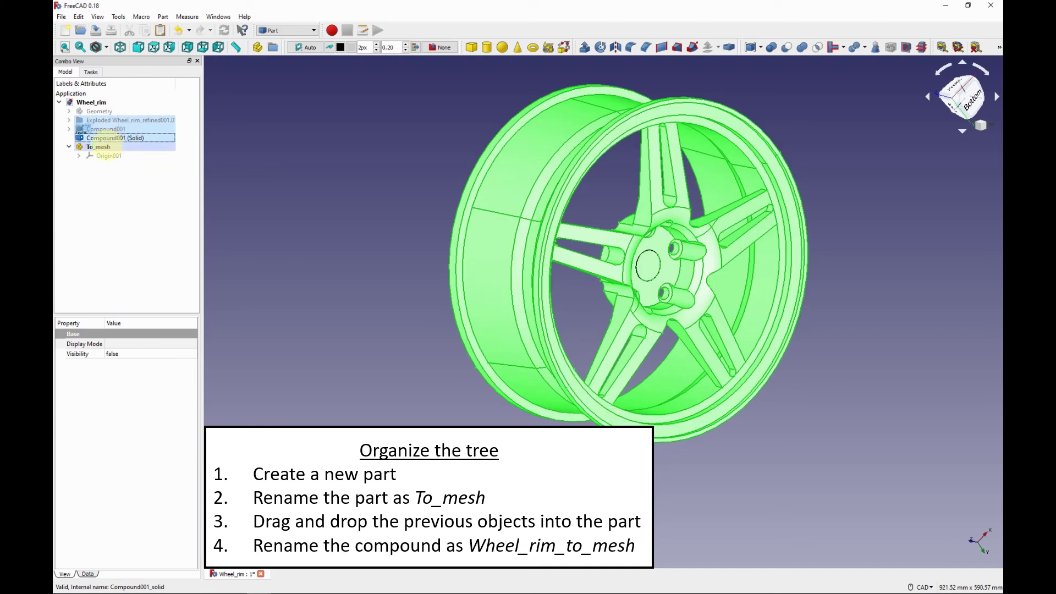
mouse_move(115, 120)
mouse_down()
mouse_move(73, 130)
mouse_move(99, 128)
mouse_up()
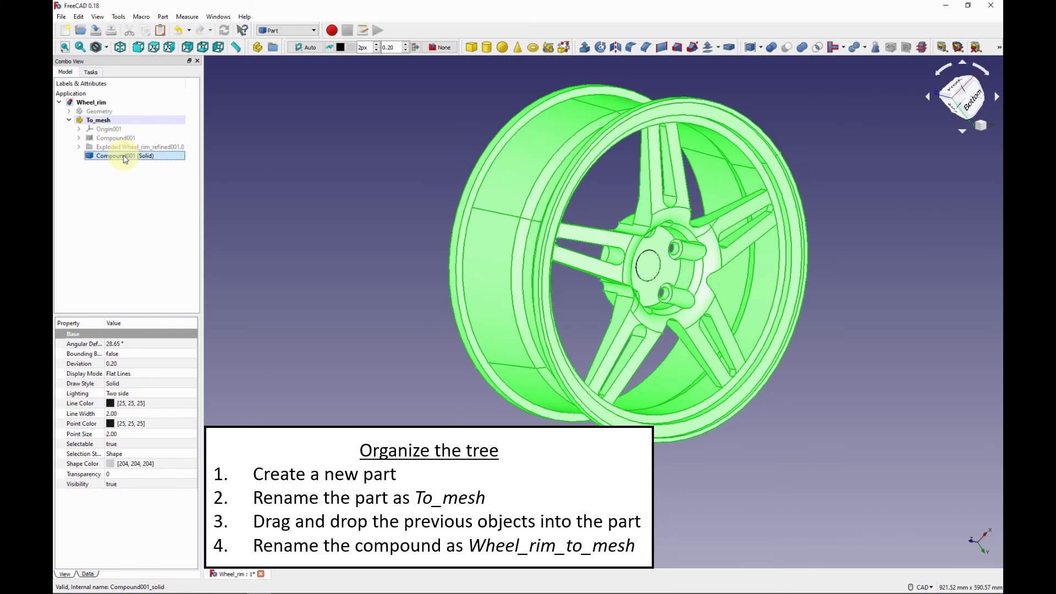
Step: Rename the solid compound to Wheel_rim_to_mesh
right_click(149, 159)
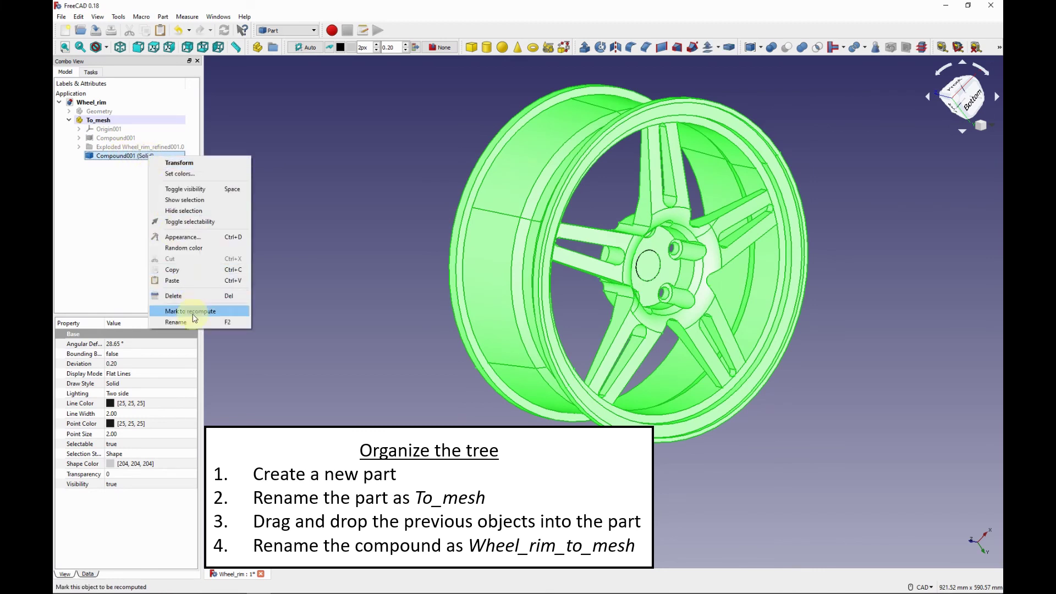
click(230, 307)
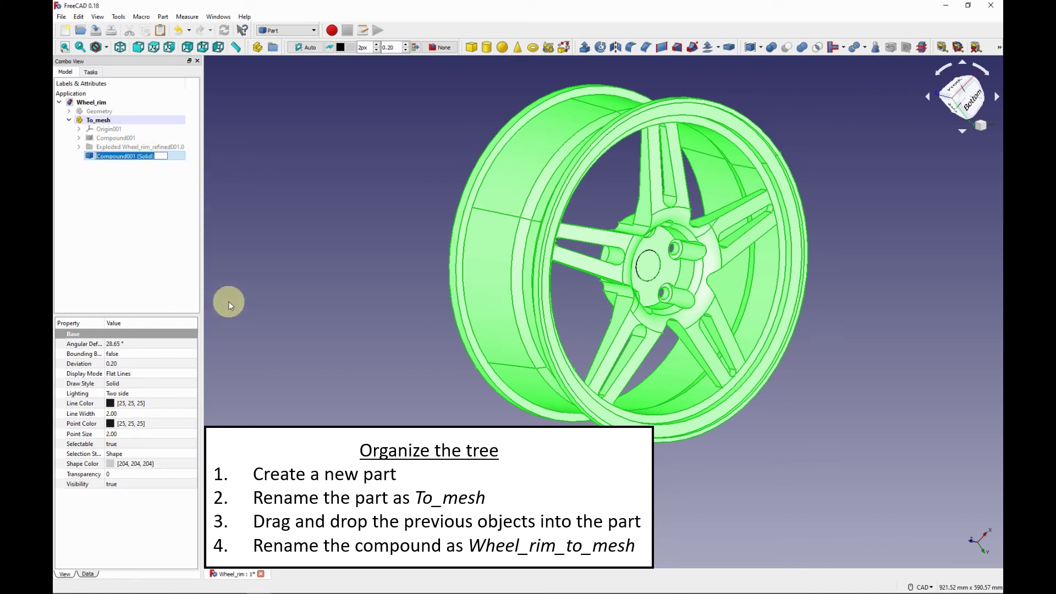
text(Wheel_rim_to_mesh)
key(Return)
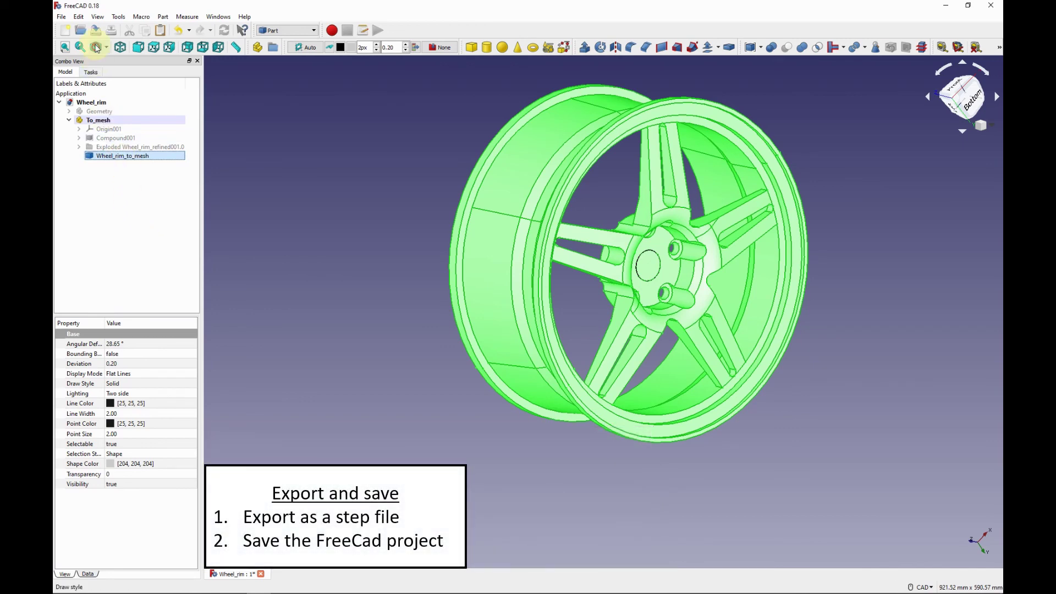
Step: Export the selected solid as STEP file Wheel_rim_to_mesh in the Geometry folder
click(63, 17)
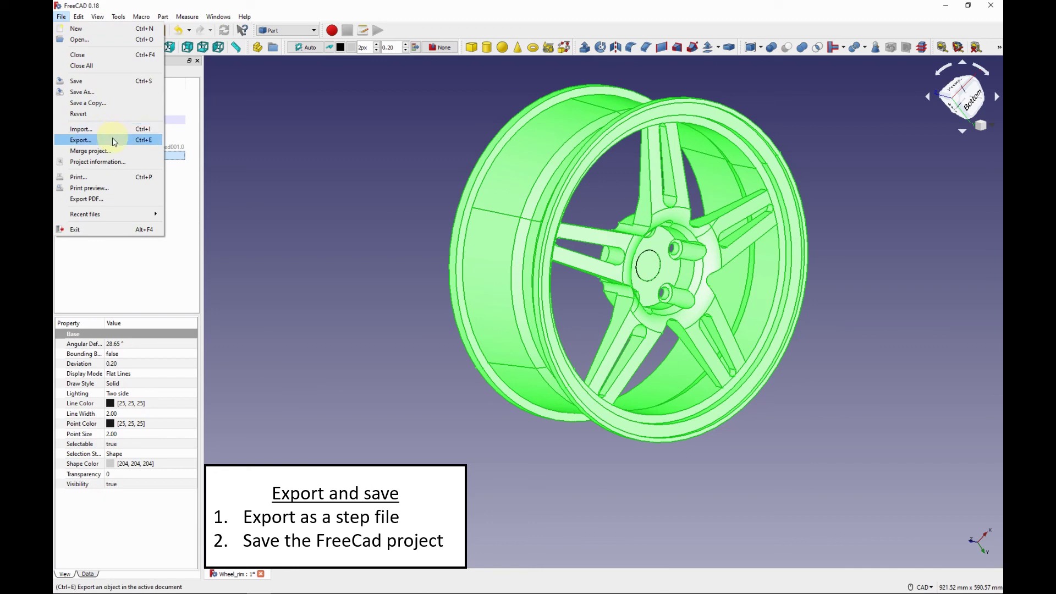
click(157, 139)
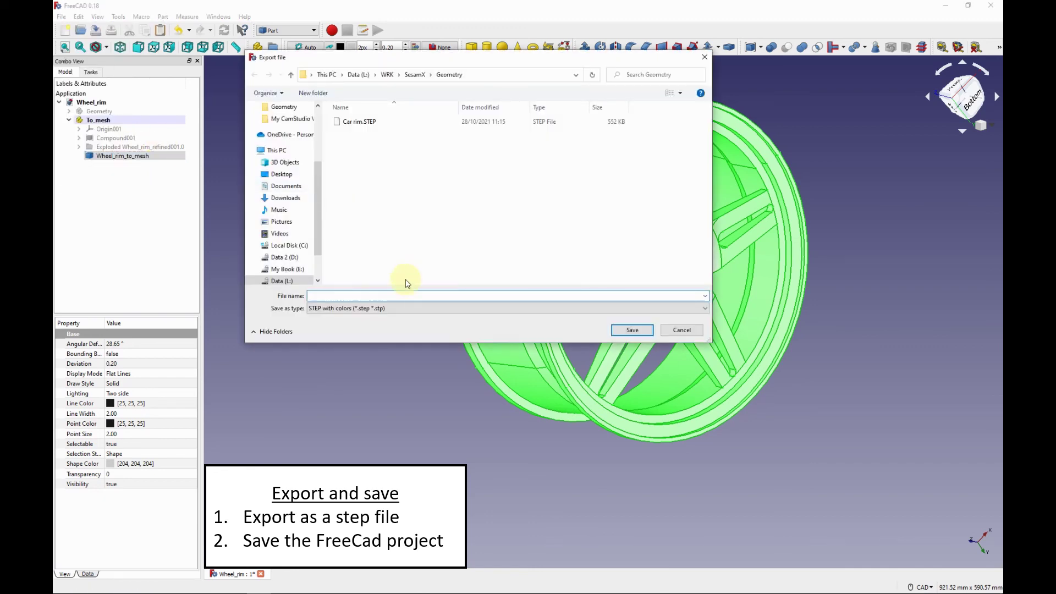
text(Wheel_rim)
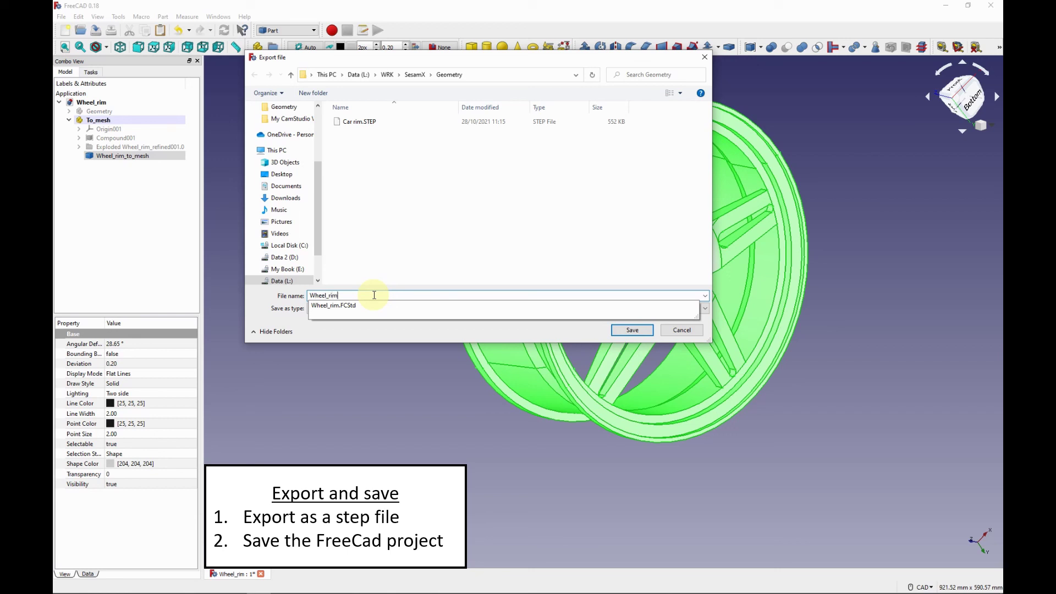
text(_to_mesh)
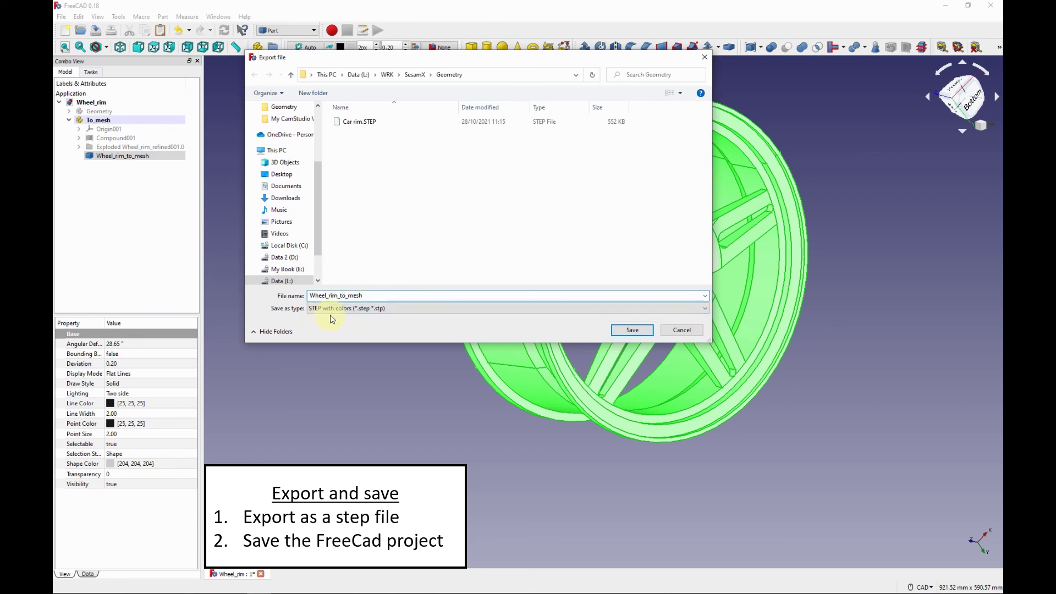
click(626, 333)
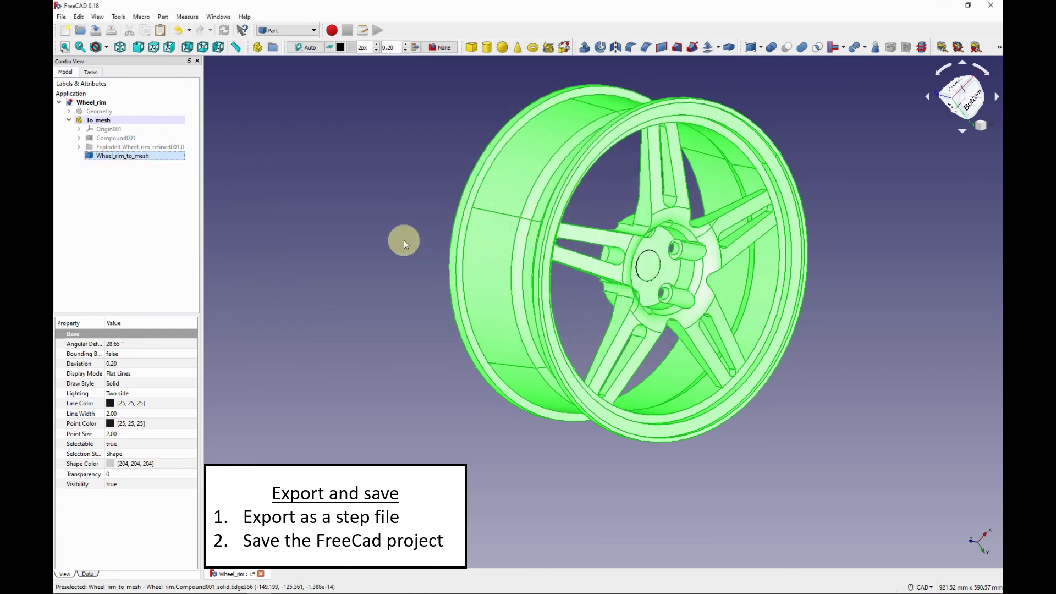